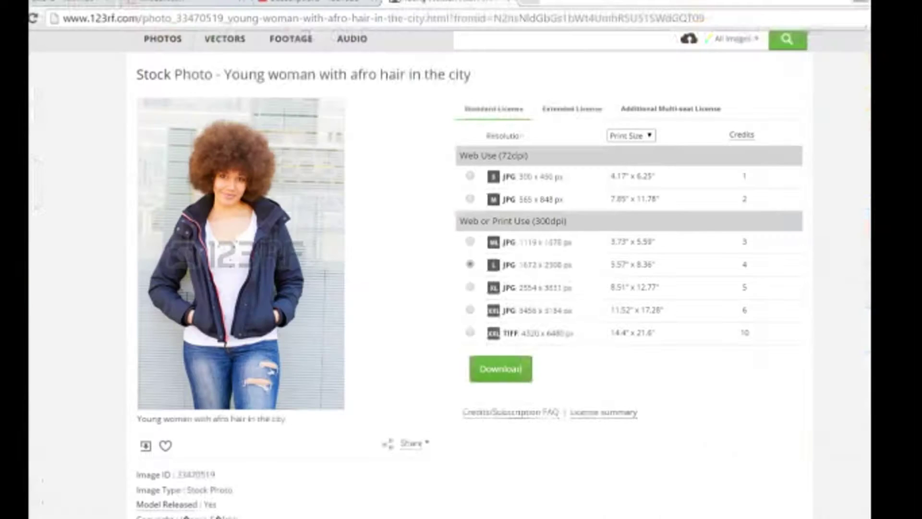
pyautogui.moveTo(385, 155); pyautogui.dragTo(375, 248)
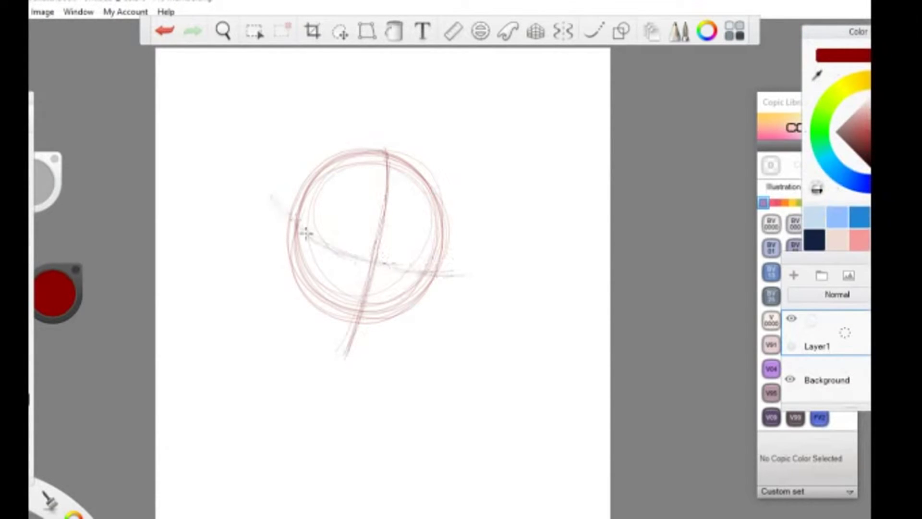
pyautogui.moveTo(267, 194); pyautogui.dragTo(476, 273)
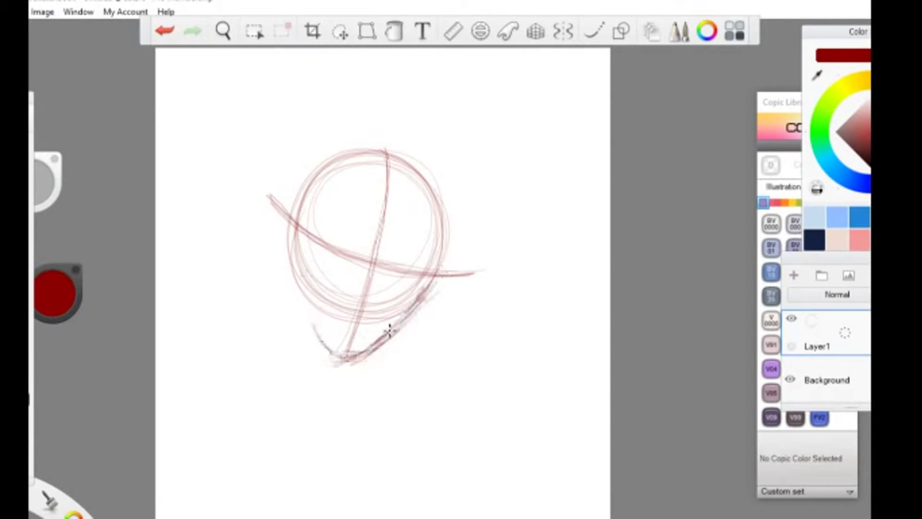
pyautogui.hotkey('ctrl', 'z')
pyautogui.hotkey('ctrl', 'z')
pyautogui.moveTo(342, 359); pyautogui.dragTo(292, 259)
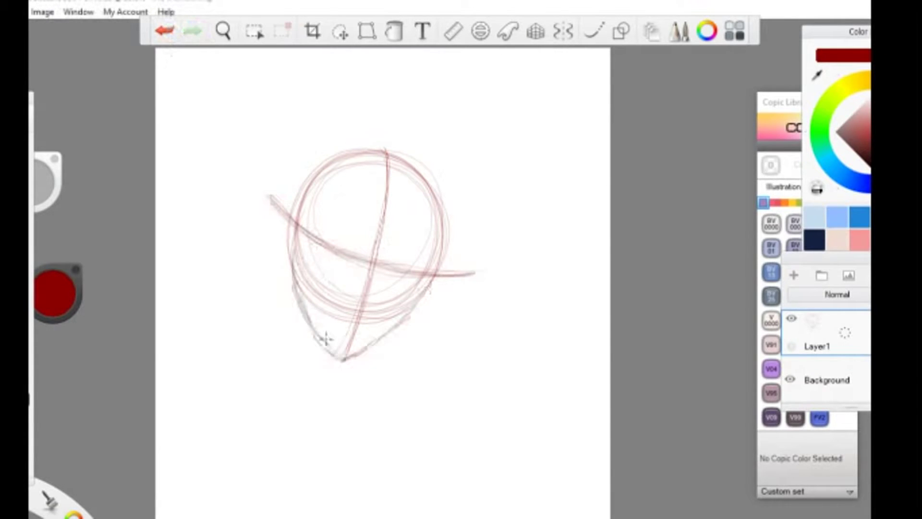
pyautogui.moveTo(295, 211); pyautogui.dragTo(343, 150)
pyautogui.moveTo(293, 254); pyautogui.dragTo(306, 185)
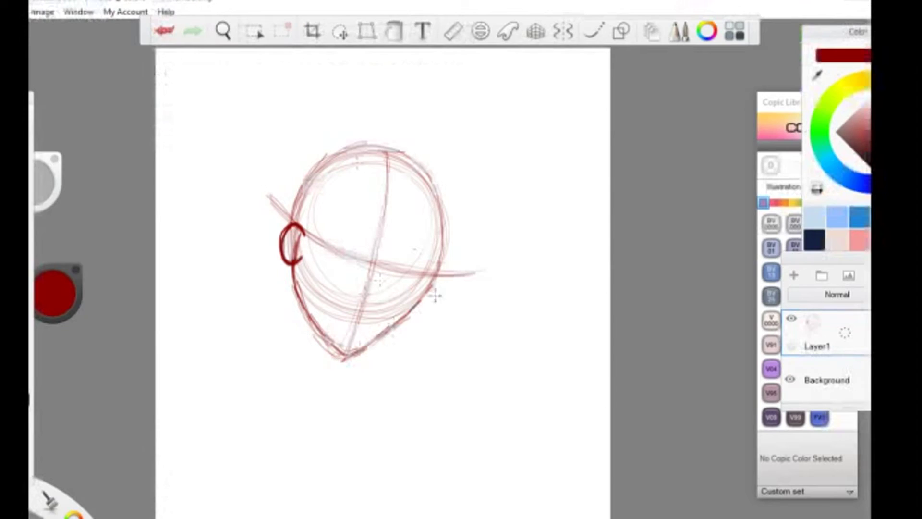
pyautogui.click(165, 31)
pyautogui.click(164, 31)
pyautogui.click(164, 31)
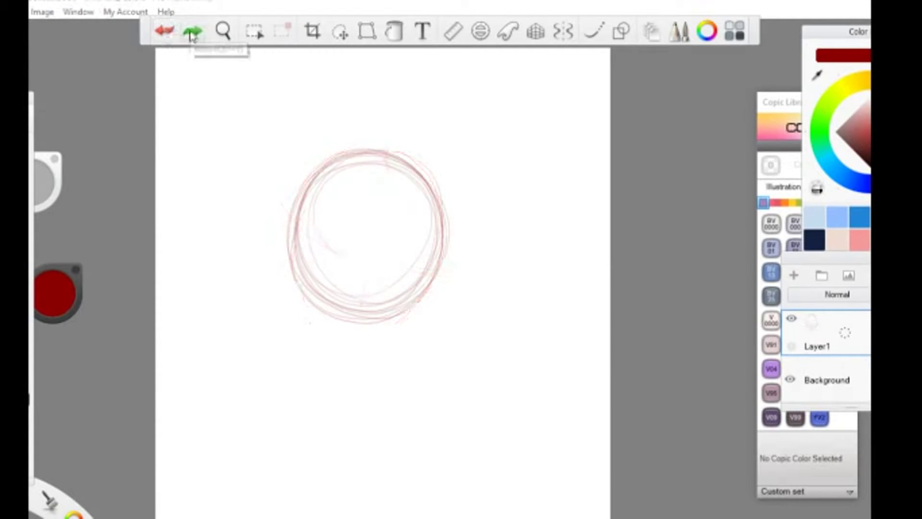
# Step: Sketch a tilted centre line and curved eye line on the head circle, and outline the pointed jaw in dark red
pyautogui.moveTo(388, 145); pyautogui.dragTo(345, 353)
pyautogui.moveTo(274, 181); pyautogui.dragTo(469, 272)
pyautogui.moveTo(423, 288); pyautogui.dragTo(336, 353)
pyautogui.moveTo(294, 254); pyautogui.dragTo(346, 354)
pyautogui.moveTo(346, 353); pyautogui.dragTo(425, 286)
pyautogui.moveTo(370, 341); pyautogui.dragTo(445, 228)
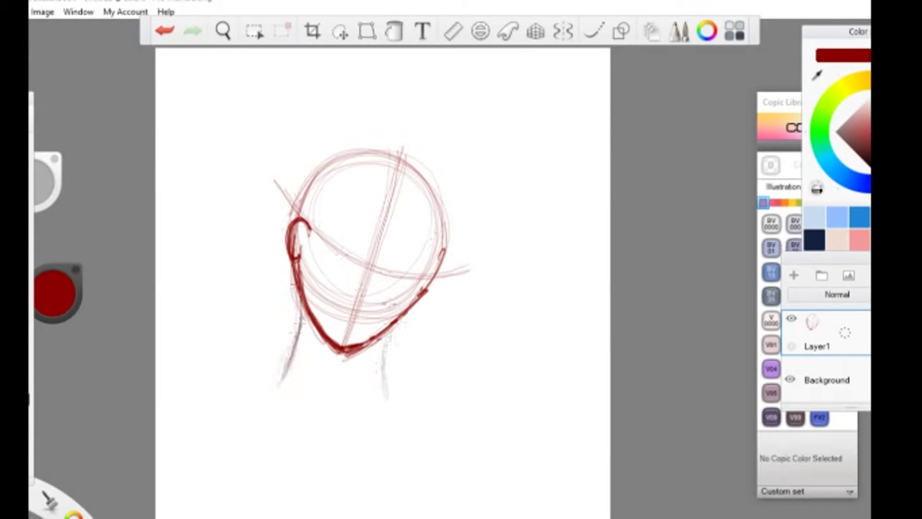
# Step: Sketch both sides of the neck below the jaw and close its base with a V-shaped collar line
pyautogui.moveTo(296, 310); pyautogui.dragTo(275, 389)
pyautogui.moveTo(278, 390)
pyautogui.mouseDown()
pyautogui.moveTo(377, 396)
pyautogui.moveTo(368, 422)
pyautogui.mouseUp()
pyautogui.moveTo(370, 341)
pyautogui.mouseDown()
pyautogui.moveTo(372, 399)
pyautogui.moveTo(317, 433)
pyautogui.mouseUp()
pyautogui.moveTo(276, 375); pyautogui.dragTo(295, 331)
pyautogui.moveTo(300, 293); pyautogui.dragTo(288, 360)
# Step: Select the whole head and neck sketch and move it slightly to the right on the canvas
pyautogui.click(339, 31)
pyautogui.moveTo(499, 269); pyautogui.dragTo(251, 434)
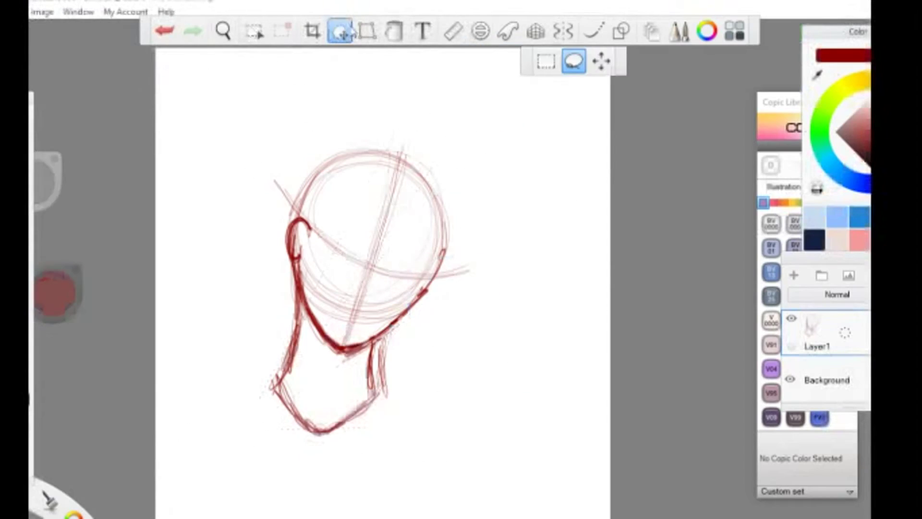
pyautogui.click(545, 61)
pyautogui.moveTo(248, 103); pyautogui.dragTo(540, 477)
pyautogui.moveTo(392, 288); pyautogui.dragTo(403, 292)
# Step: Sketch the torso's vertical centre line, with a sloping shoulder line and a joint circle on each side of the neck
pyautogui.scroll(3, 284, 278)
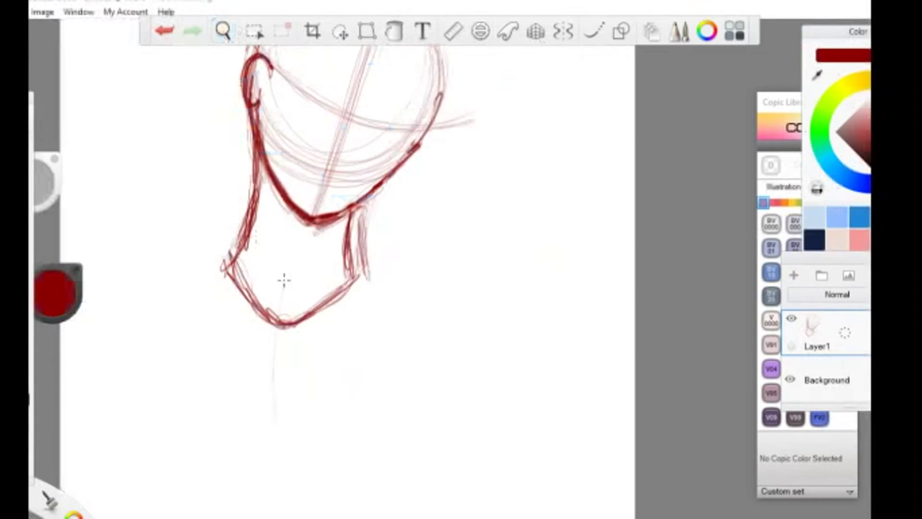
pyautogui.moveTo(283, 288); pyautogui.dragTo(270, 516)
pyautogui.moveTo(350, 240)
pyautogui.mouseDown()
pyautogui.moveTo(355, 253)
pyautogui.moveTo(440, 297)
pyautogui.mouseUp()
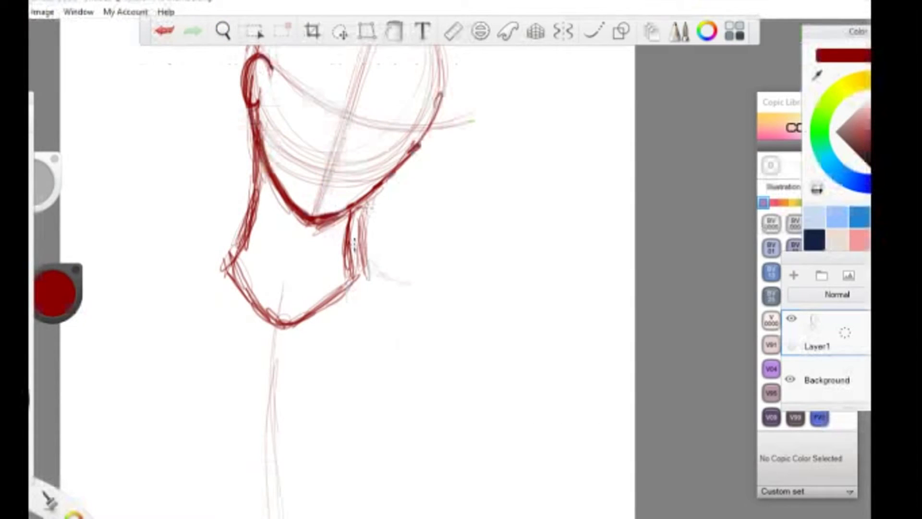
pyautogui.moveTo(432, 302); pyautogui.dragTo(435, 307)
pyautogui.moveTo(235, 235); pyautogui.dragTo(139, 286)
pyautogui.moveTo(183, 278); pyautogui.dragTo(177, 284)
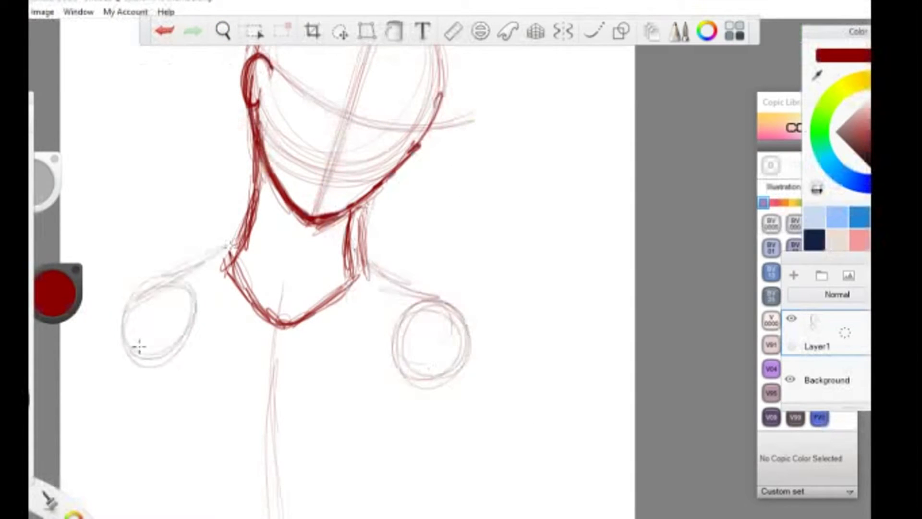
# Step: Reinforce both shoulder slopes and shoulder circles with repeated darker strokes
pyautogui.moveTo(245, 229); pyautogui.dragTo(127, 293)
pyautogui.moveTo(353, 249)
pyautogui.mouseDown()
pyautogui.moveTo(451, 290)
pyautogui.moveTo(434, 302)
pyautogui.mouseUp()
pyautogui.moveTo(185, 281); pyautogui.dragTo(177, 286)
pyautogui.moveTo(260, 225); pyautogui.dragTo(144, 281)
pyautogui.moveTo(354, 245); pyautogui.dragTo(454, 288)
pyautogui.moveTo(461, 295); pyautogui.dragTo(422, 384)
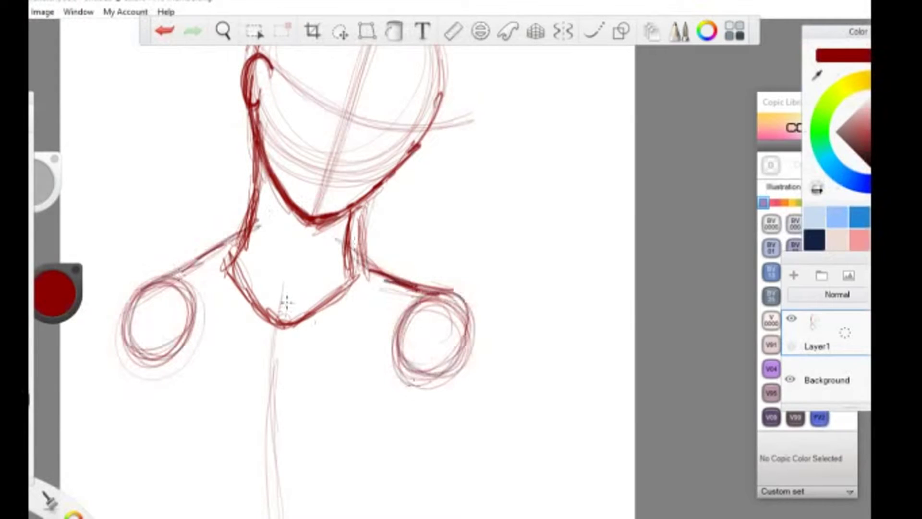
# Step: Sketch a large ribcage oval between the shoulder circles and strengthen the centre line running through it
pyautogui.moveTo(278, 331); pyautogui.dragTo(263, 475)
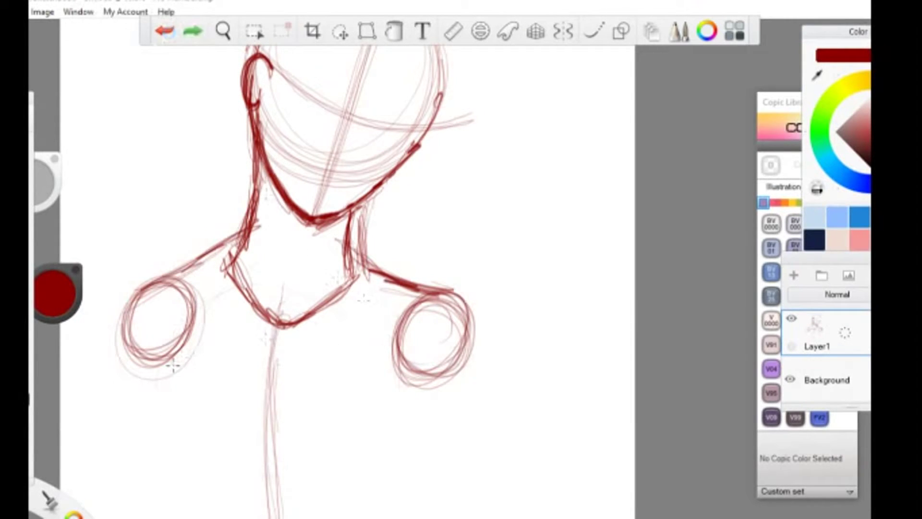
pyautogui.moveTo(216, 293); pyautogui.dragTo(182, 475)
pyautogui.moveTo(250, 274)
pyautogui.mouseDown()
pyautogui.moveTo(202, 500)
pyautogui.moveTo(394, 442)
pyautogui.mouseUp()
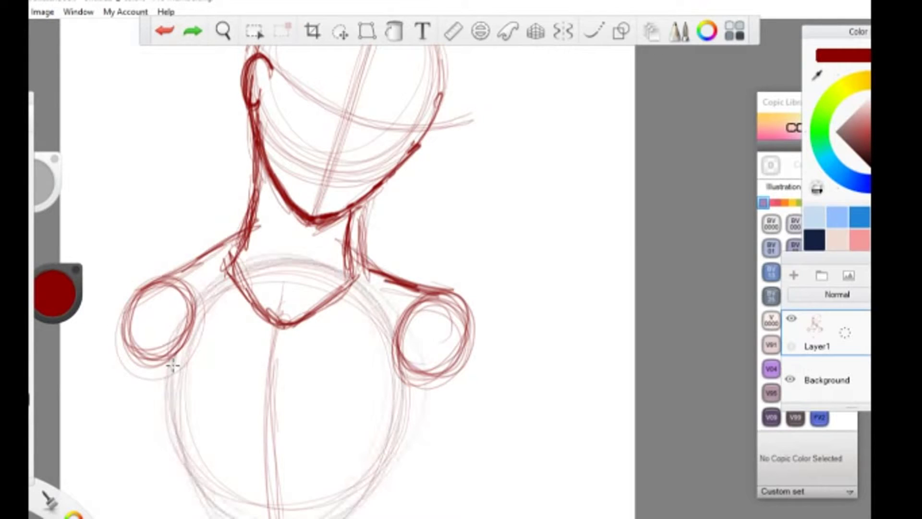
pyautogui.moveTo(350, 283); pyautogui.dragTo(173, 461)
pyautogui.moveTo(274, 288); pyautogui.dragTo(266, 516)
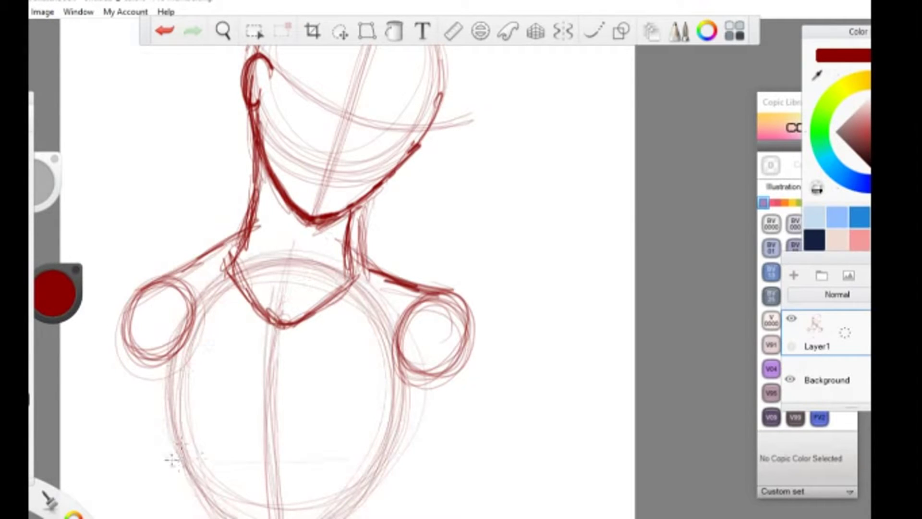
# Step: Sketch a curved chest guideline across the lower ribcage and two chest ovals on either side of the centre line
pyautogui.moveTo(172, 460); pyautogui.dragTo(437, 438)
pyautogui.moveTo(226, 336)
pyautogui.mouseDown()
pyautogui.moveTo(157, 414)
pyautogui.moveTo(212, 387)
pyautogui.mouseUp()
pyautogui.moveTo(336, 347); pyautogui.dragTo(354, 433)
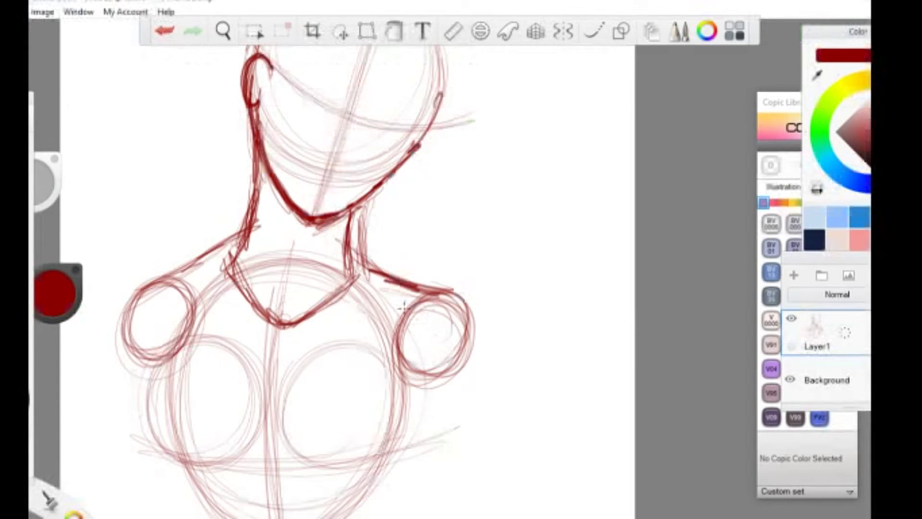
# Step: Sketch the inner and outer contours of both upper arms from the shoulder circles down to the elbows
pyautogui.moveTo(403, 308); pyautogui.dragTo(329, 319)
pyautogui.moveTo(477, 413); pyautogui.dragTo(499, 516)
pyautogui.moveTo(393, 459); pyautogui.dragTo(413, 518)
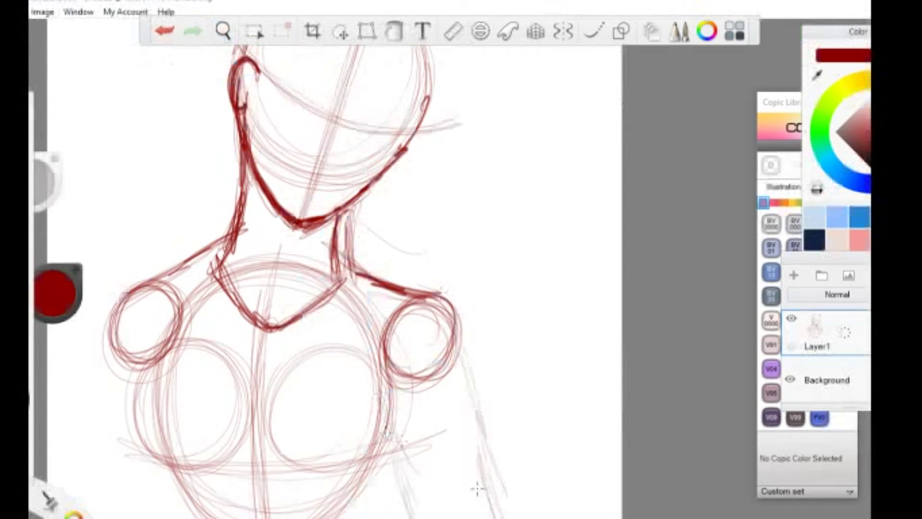
pyautogui.moveTo(110, 336); pyautogui.dragTo(67, 492)
pyautogui.moveTo(130, 504); pyautogui.dragTo(260, 148)
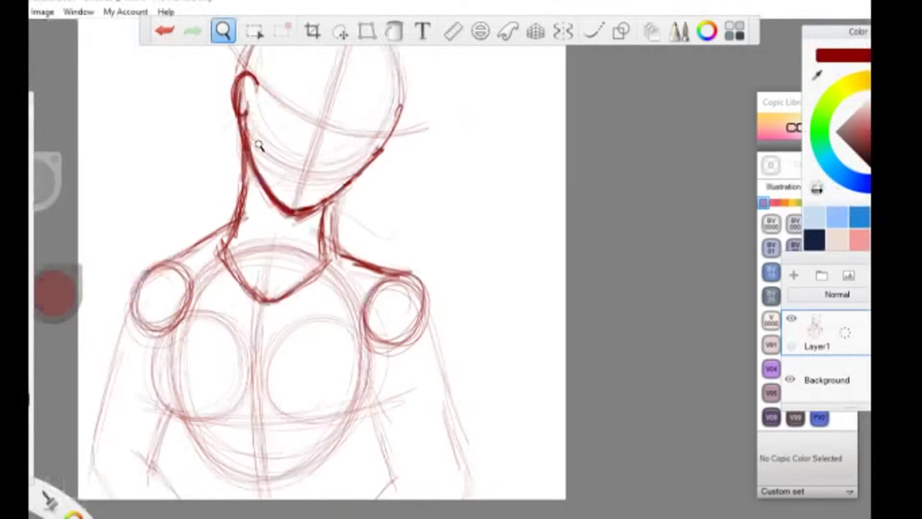
# Step: Select the whole figure sketch and scale it down to leave room on the canvas below the ribcage
pyautogui.click(339, 30)
pyautogui.moveTo(127, 64)
pyautogui.mouseDown()
pyautogui.moveTo(499, 475)
pyautogui.moveTo(374, 129)
pyautogui.mouseUp()
pyautogui.scroll(2, 312, 240)
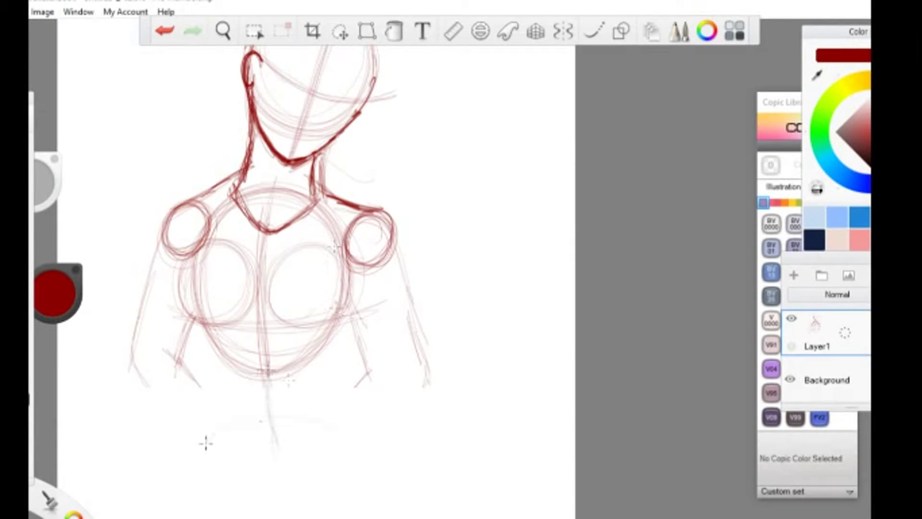
# Step: Sketch a hip oval below the ribcage, and add the elbow oval and bent forearm to the arm on the right
pyautogui.moveTo(205, 443); pyautogui.dragTo(304, 428)
pyautogui.moveTo(354, 326)
pyautogui.mouseDown()
pyautogui.moveTo(381, 406)
pyautogui.moveTo(390, 364)
pyautogui.mouseUp()
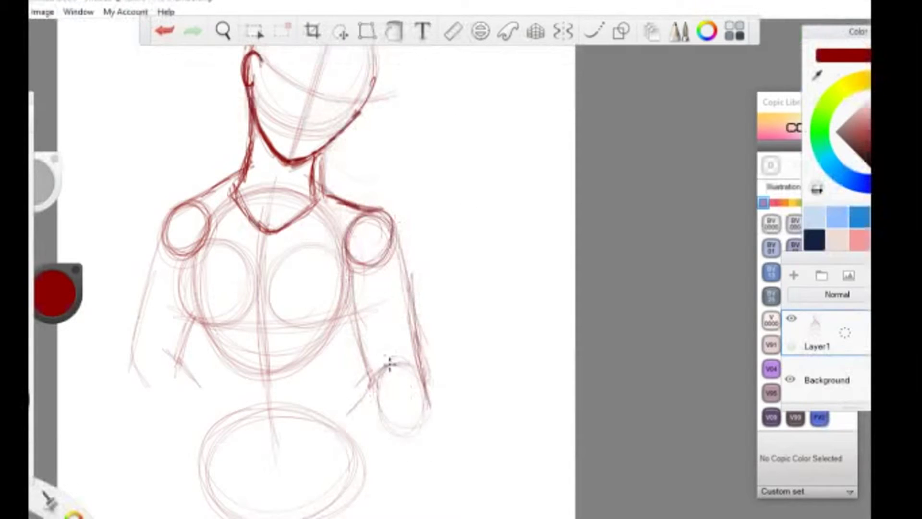
pyautogui.moveTo(390, 363); pyautogui.dragTo(347, 414)
pyautogui.moveTo(369, 468); pyautogui.dragTo(429, 409)
# Step: Try sketching the jacket's front opening edges and the elbow circle and sleeve contours of the arm on the left
pyautogui.moveTo(305, 192); pyautogui.dragTo(287, 425)
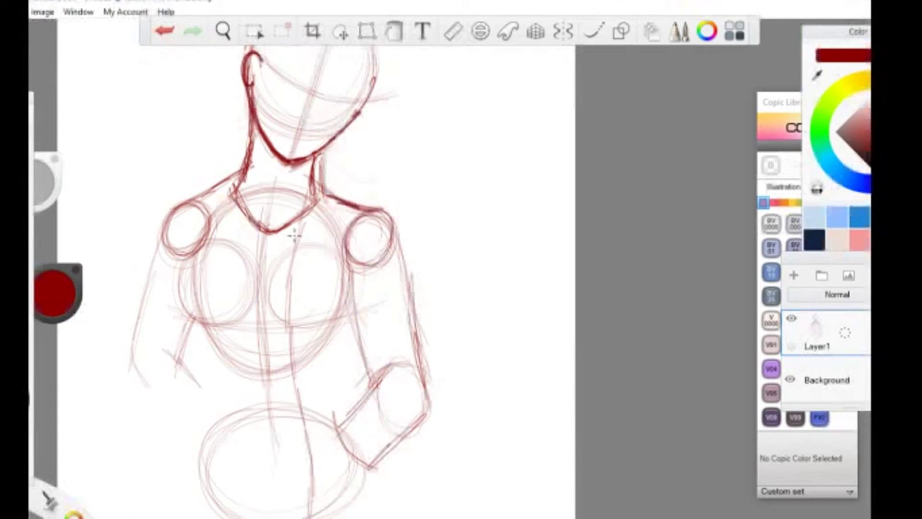
pyautogui.moveTo(308, 178); pyautogui.dragTo(307, 516)
pyautogui.moveTo(169, 279); pyautogui.dragTo(141, 389)
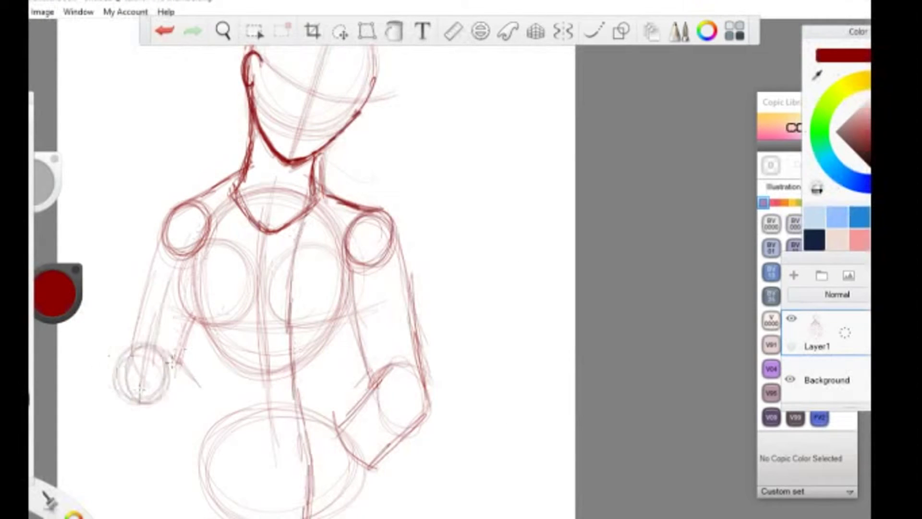
pyautogui.moveTo(152, 250); pyautogui.dragTo(118, 382)
pyautogui.moveTo(168, 219); pyautogui.dragTo(134, 323)
pyautogui.moveTo(192, 309); pyautogui.dragTo(168, 372)
pyautogui.moveTo(245, 183); pyautogui.dragTo(212, 438)
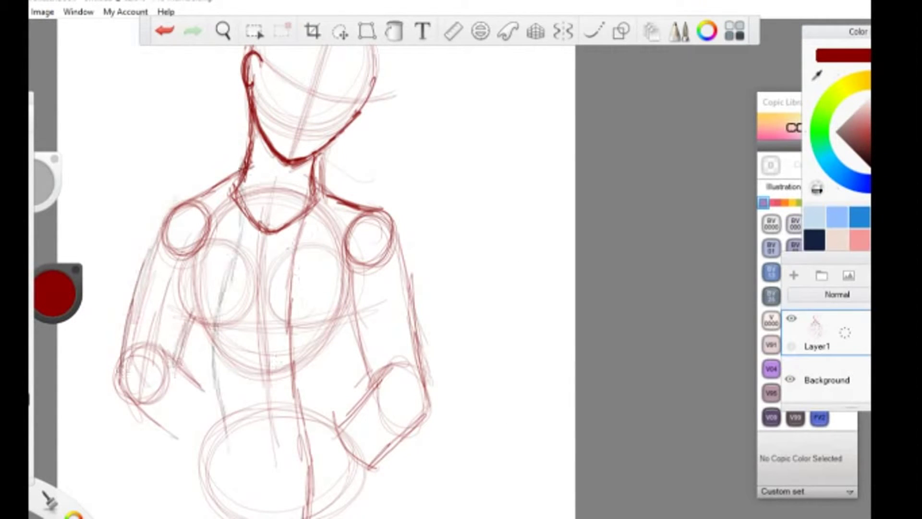
# Step: Try sketching the waist contours beside both arms and the jacket's lower side edges
pyautogui.moveTo(360, 332); pyautogui.dragTo(350, 401)
pyautogui.moveTo(357, 326); pyautogui.dragTo(338, 425)
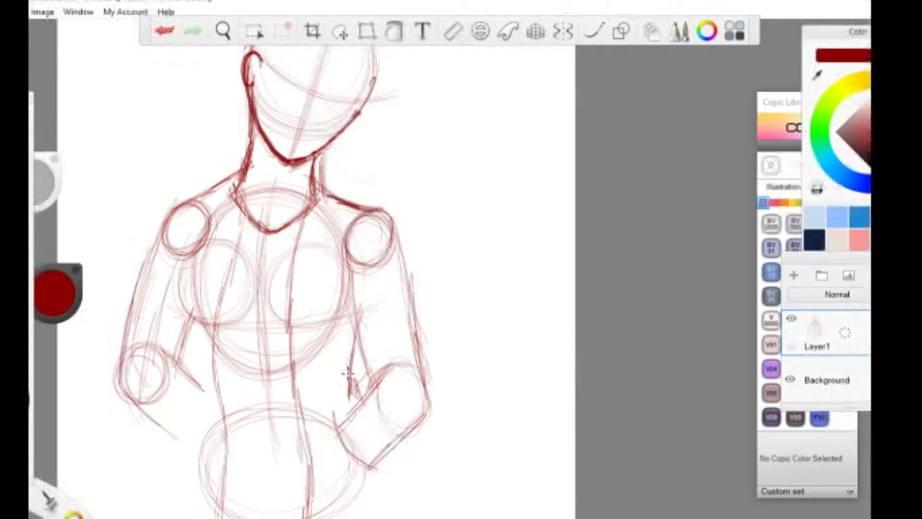
pyautogui.moveTo(389, 494); pyautogui.dragTo(385, 456)
pyautogui.moveTo(176, 438); pyautogui.dragTo(172, 451)
pyautogui.moveTo(193, 356); pyautogui.dragTo(189, 335)
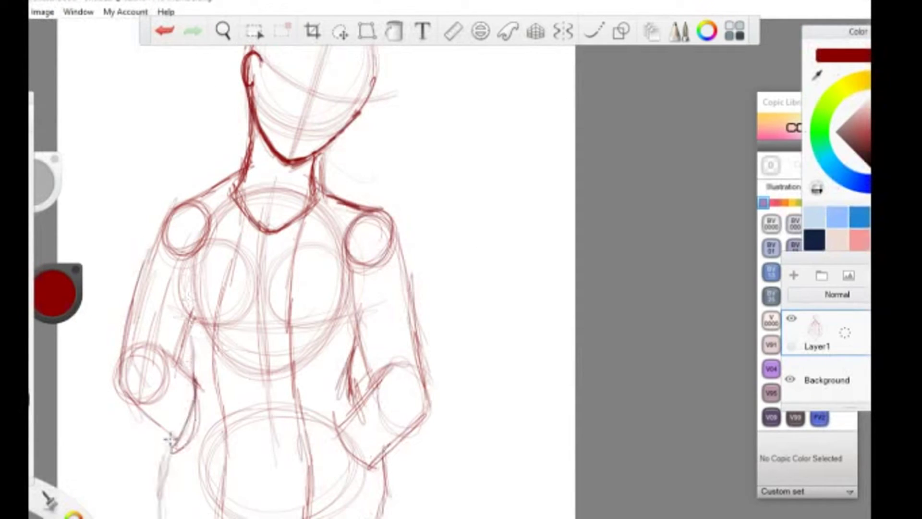
# Step: Undo the recent jacket, waist and sleeve strokes
pyautogui.hotkey('ctrl', 'z')
pyautogui.hotkey('ctrl', 'z')
pyautogui.hotkey('ctrl', 'z')
pyautogui.hotkey('ctrl', 'z')
pyautogui.hotkey('ctrl', 'z')
pyautogui.hotkey('ctrl', 'z')
pyautogui.hotkey('ctrl', 'z')
pyautogui.hotkey('ctrl', 'z')
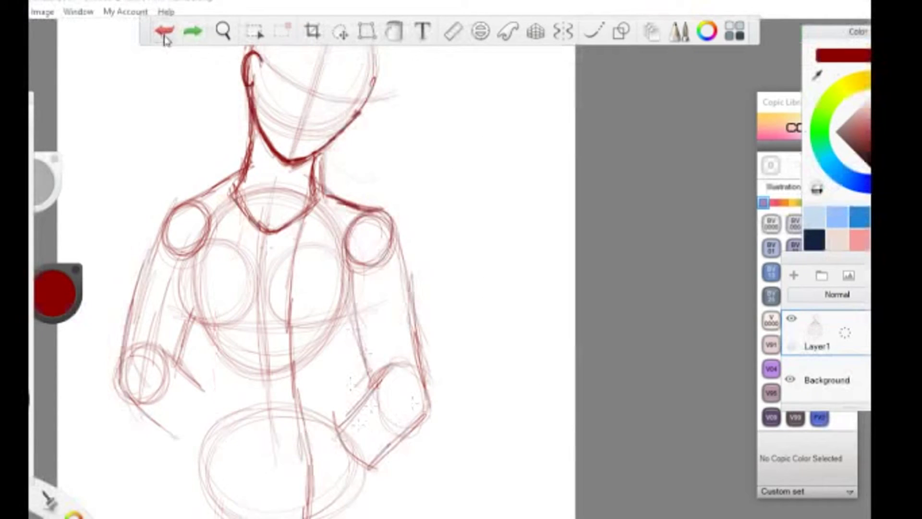
# Step: Redraw the bent forearm on the right with a shorter wrist end, and sketch the waist contour beside it
pyautogui.moveTo(331, 402); pyautogui.dragTo(339, 473)
pyautogui.moveTo(347, 463); pyautogui.dragTo(433, 407)
pyautogui.moveTo(369, 350); pyautogui.dragTo(378, 384)
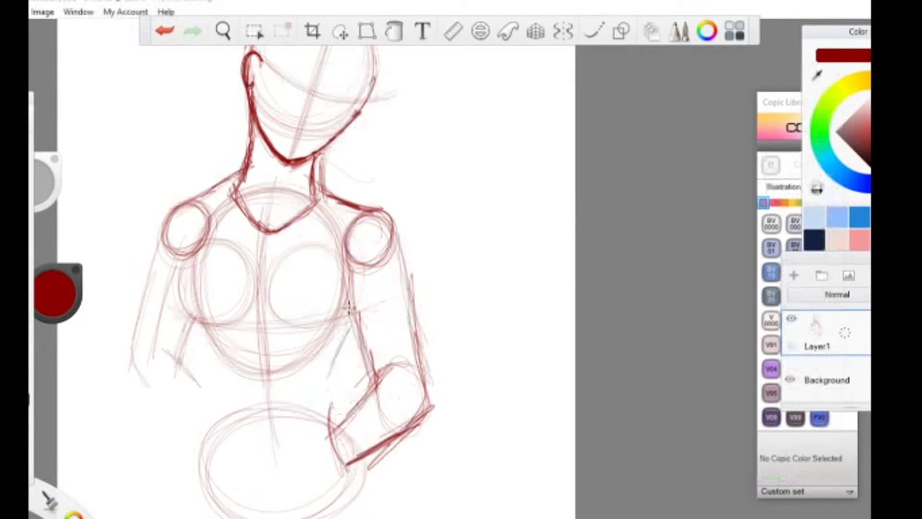
pyautogui.moveTo(349, 308); pyautogui.dragTo(332, 421)
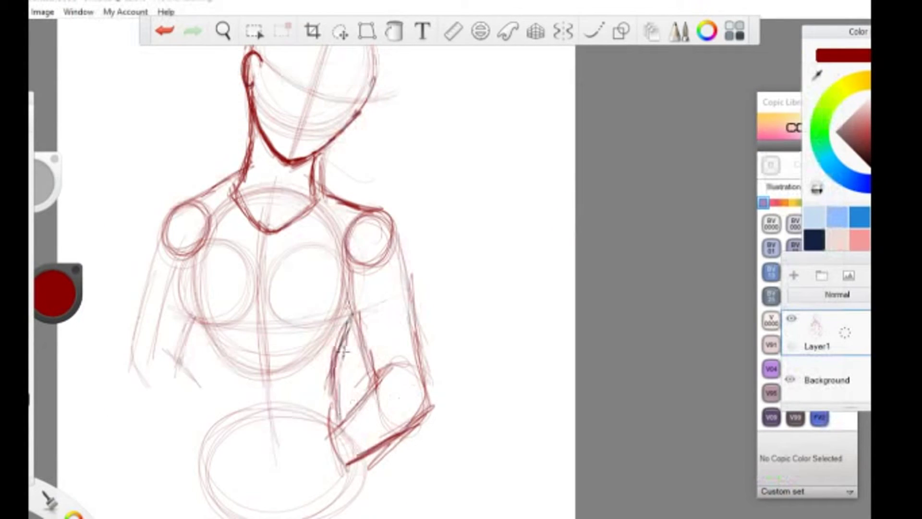
# Step: Sketch the jacket's flared collar on both sides of the neck and its front opening edges down to the hips
pyautogui.moveTo(242, 152); pyautogui.dragTo(163, 187)
pyautogui.moveTo(238, 172); pyautogui.dragTo(207, 237)
pyautogui.moveTo(315, 190); pyautogui.dragTo(330, 253)
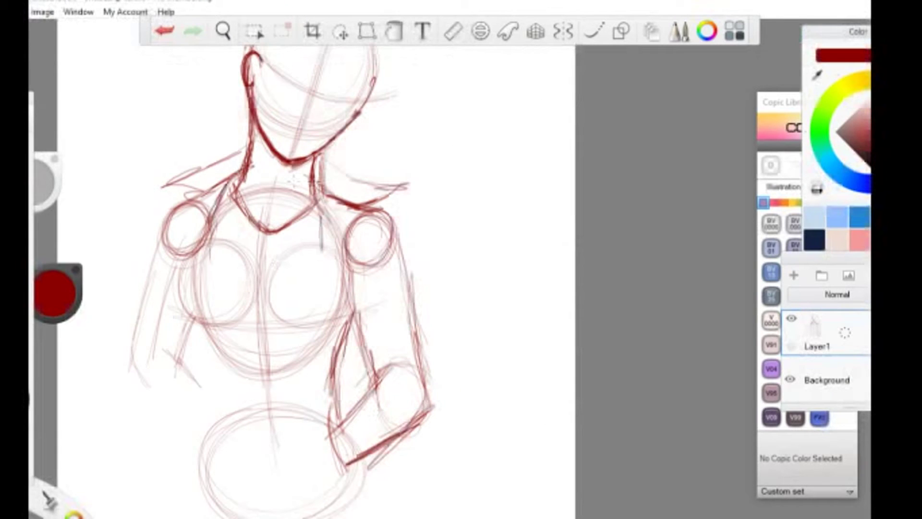
pyautogui.moveTo(323, 210); pyautogui.dragTo(291, 359)
pyautogui.moveTo(313, 262)
pyautogui.mouseDown()
pyautogui.moveTo(285, 400)
pyautogui.moveTo(287, 454)
pyautogui.mouseUp()
pyautogui.moveTo(226, 215); pyautogui.dragTo(241, 516)
# Step: Darken the waist contours on both sides and sketch the jacket side and bent sleeve of the arm on the left
pyautogui.moveTo(353, 317); pyautogui.dragTo(327, 401)
pyautogui.moveTo(358, 357); pyautogui.dragTo(336, 418)
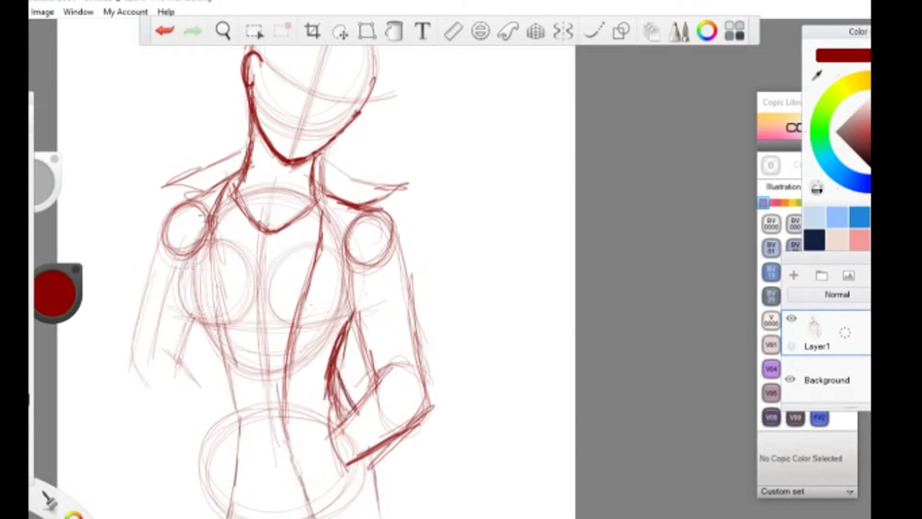
pyautogui.moveTo(178, 245)
pyautogui.mouseDown()
pyautogui.moveTo(207, 409)
pyautogui.moveTo(169, 516)
pyautogui.mouseUp()
pyautogui.moveTo(176, 358); pyautogui.dragTo(218, 403)
pyautogui.moveTo(161, 238); pyautogui.dragTo(123, 394)
pyautogui.moveTo(131, 389); pyautogui.dragTo(170, 428)
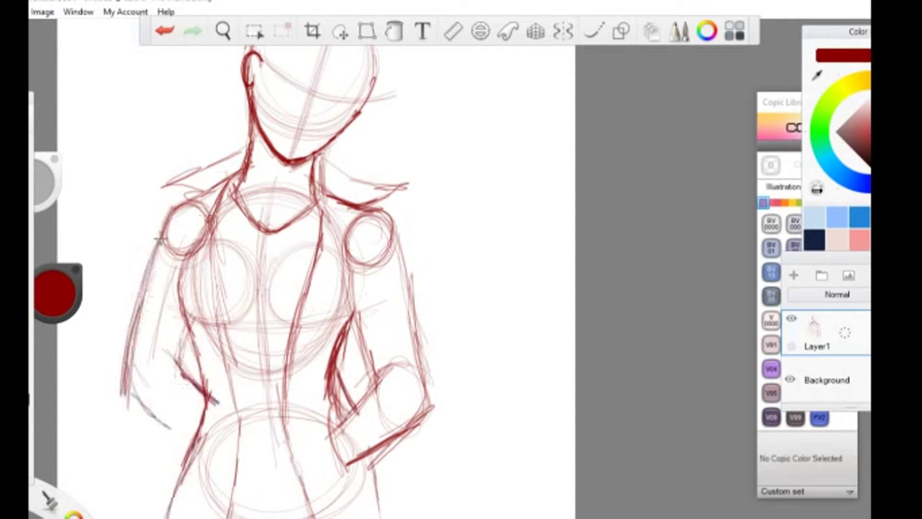
pyautogui.moveTo(353, 362); pyautogui.dragTo(327, 440)
# Step: Sketch a wavy hairline across the forehead, running down to the ear on the left and the temple on the right
pyautogui.moveTo(272, 120); pyautogui.dragTo(290, 233)
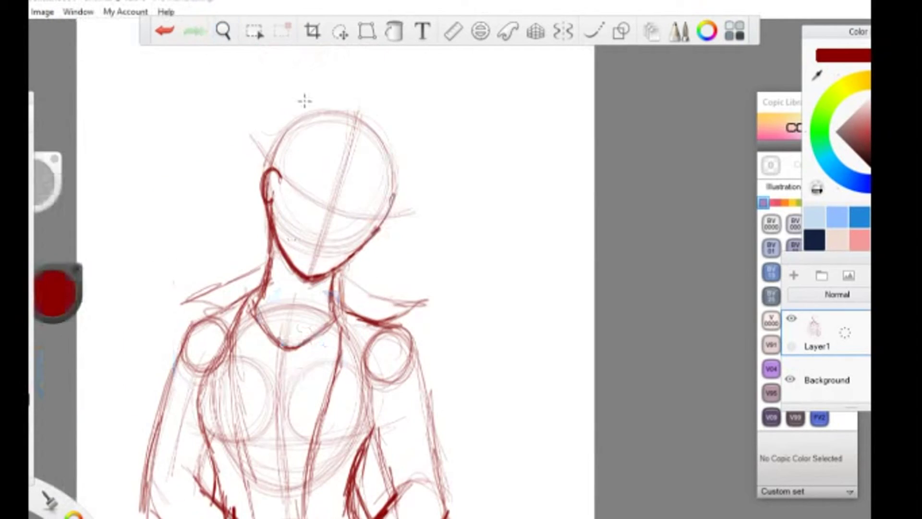
pyautogui.moveTo(365, 312)
pyautogui.mouseDown()
pyautogui.moveTo(381, 422)
pyautogui.moveTo(355, 240)
pyautogui.mouseUp()
pyautogui.moveTo(202, 317)
pyautogui.mouseDown()
pyautogui.moveTo(165, 339)
pyautogui.moveTo(183, 484)
pyautogui.mouseUp()
pyautogui.moveTo(254, 111); pyautogui.dragTo(283, 258)
pyautogui.moveTo(474, 298)
pyautogui.mouseDown()
pyautogui.moveTo(76, 192)
pyautogui.moveTo(243, 107)
pyautogui.moveTo(317, 151)
pyautogui.moveTo(375, 211)
pyautogui.moveTo(192, 216)
pyautogui.moveTo(379, 192)
pyautogui.mouseUp()
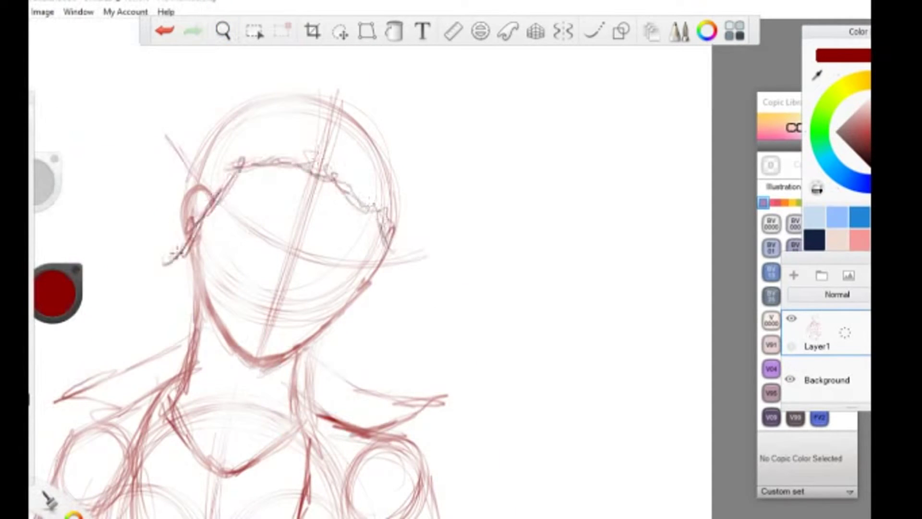
# Step: Sketch the large rounded outline of the afro hair around the head, from beside the neck over the crown
pyautogui.scroll(-2, 281, 153)
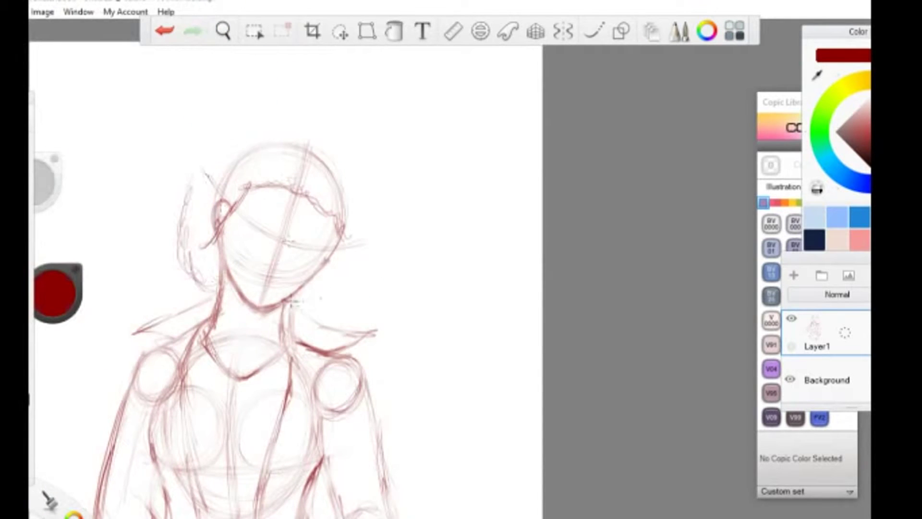
pyautogui.moveTo(345, 284); pyautogui.dragTo(298, 310)
pyautogui.moveTo(211, 250); pyautogui.dragTo(192, 295)
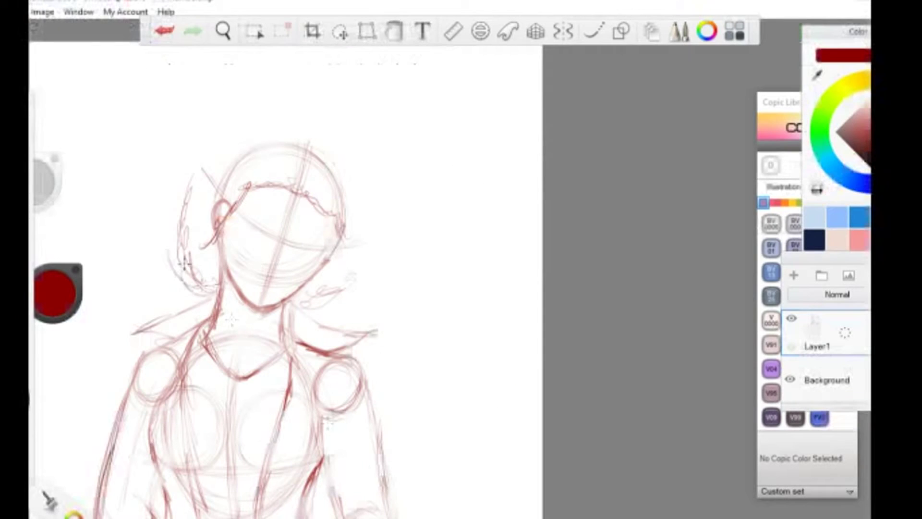
pyautogui.moveTo(201, 159); pyautogui.dragTo(168, 269)
pyautogui.moveTo(206, 135); pyautogui.dragTo(351, 127)
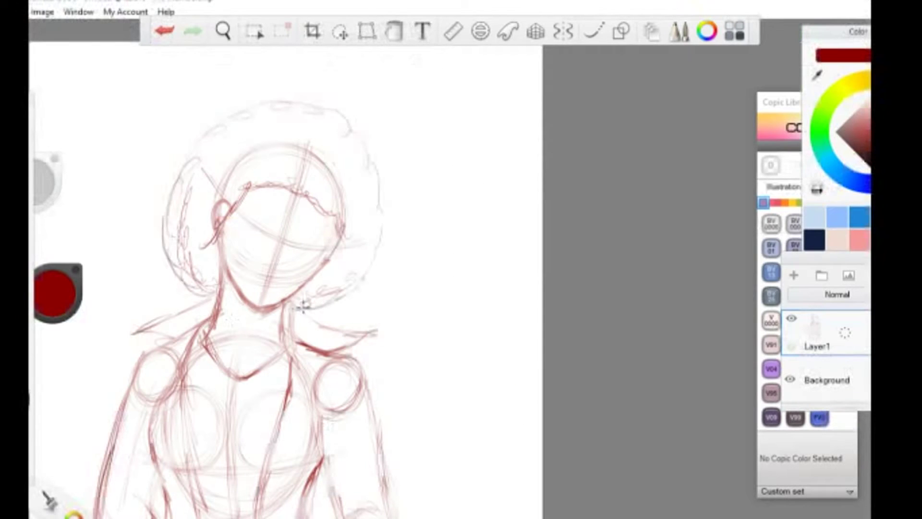
# Step: Sketch the outlines of both eyes along the curved eye guideline
pyautogui.moveTo(304, 305); pyautogui.dragTo(216, 64)
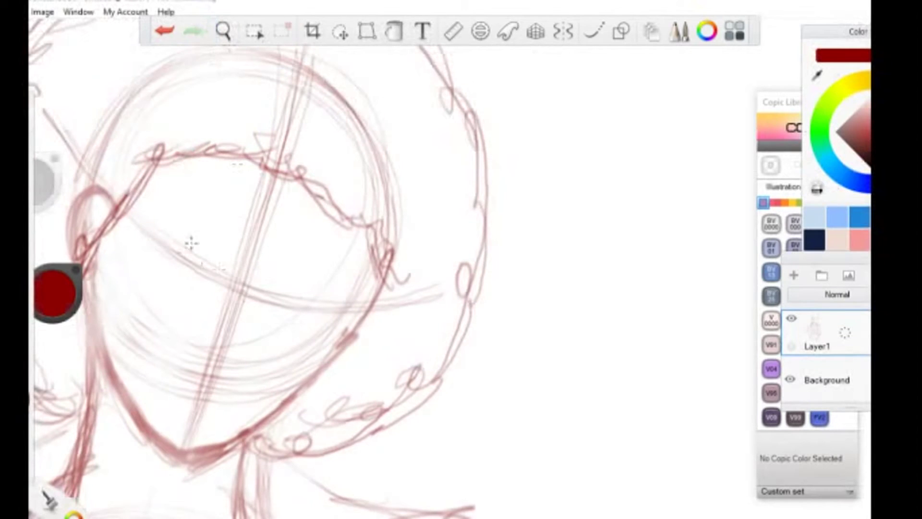
pyautogui.hotkey('ctrl', 'z')
pyautogui.moveTo(144, 211); pyautogui.dragTo(155, 247)
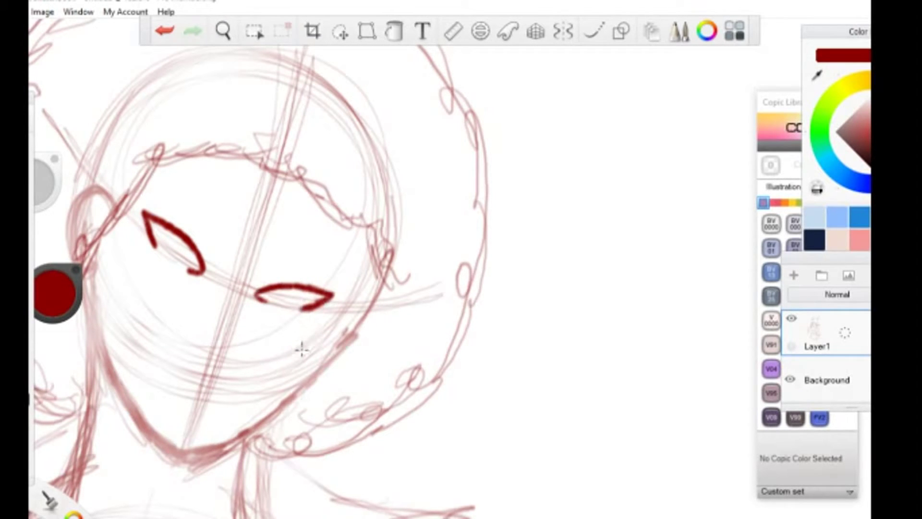
# Step: Sketch a thin arched eyebrow above each eye, undoing and redrawing the first attempt
pyautogui.moveTo(257, 128); pyautogui.dragTo(266, 146)
pyautogui.moveTo(303, 184); pyautogui.dragTo(363, 197)
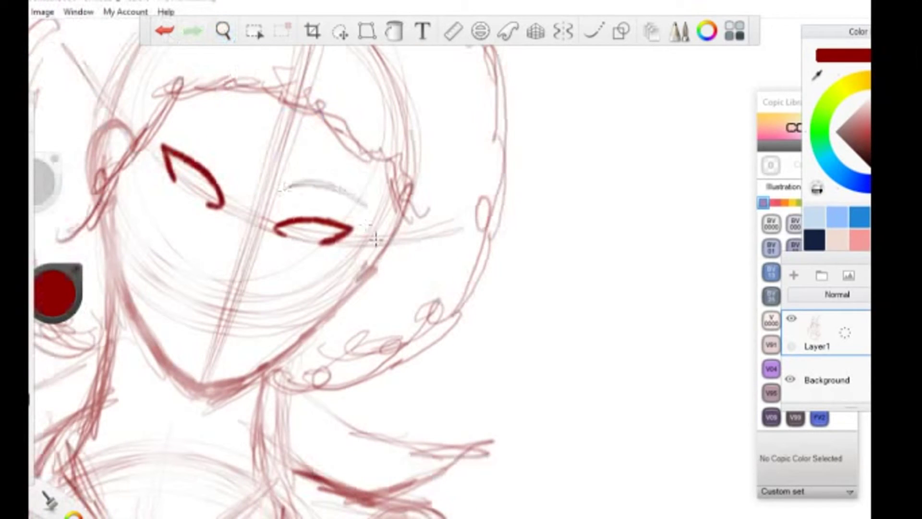
pyautogui.hotkey('ctrl', 'z')
pyautogui.moveTo(287, 189); pyautogui.dragTo(367, 201)
pyautogui.moveTo(184, 123); pyautogui.dragTo(245, 167)
pyautogui.moveTo(294, 312); pyautogui.dragTo(381, 295)
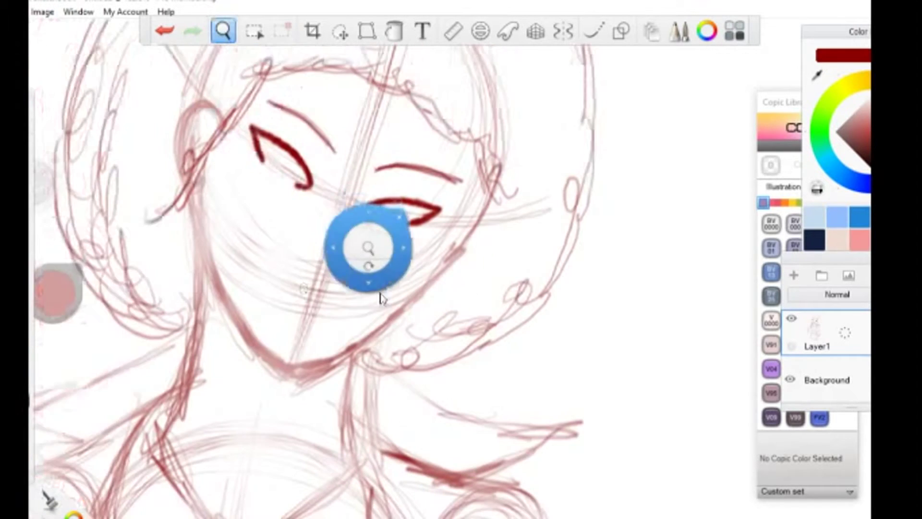
# Step: Undo the last strokes, redraw both eyes with heavier, more angular outlines and sketch the nose
pyautogui.click(165, 31)
pyautogui.click(165, 30)
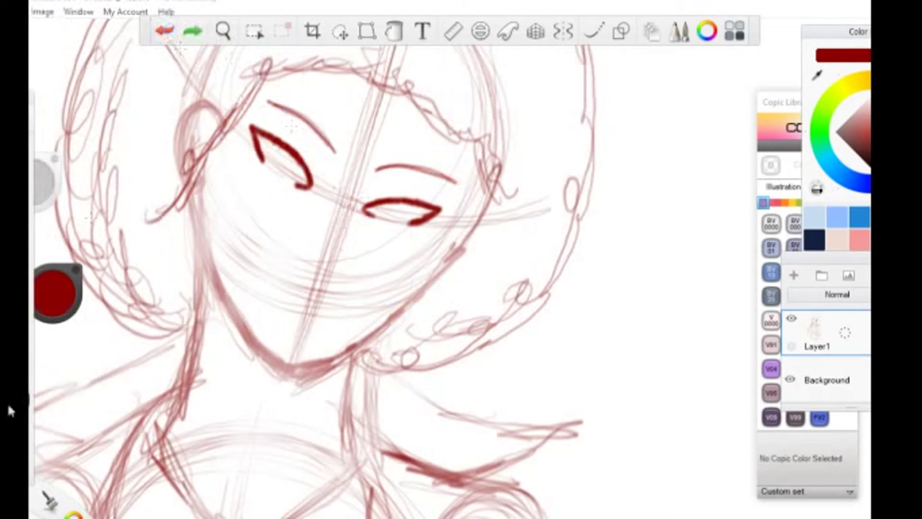
pyautogui.click(164, 31)
pyautogui.click(164, 31)
pyautogui.moveTo(297, 182)
pyautogui.mouseDown()
pyautogui.moveTo(247, 124)
pyautogui.moveTo(264, 168)
pyautogui.mouseUp()
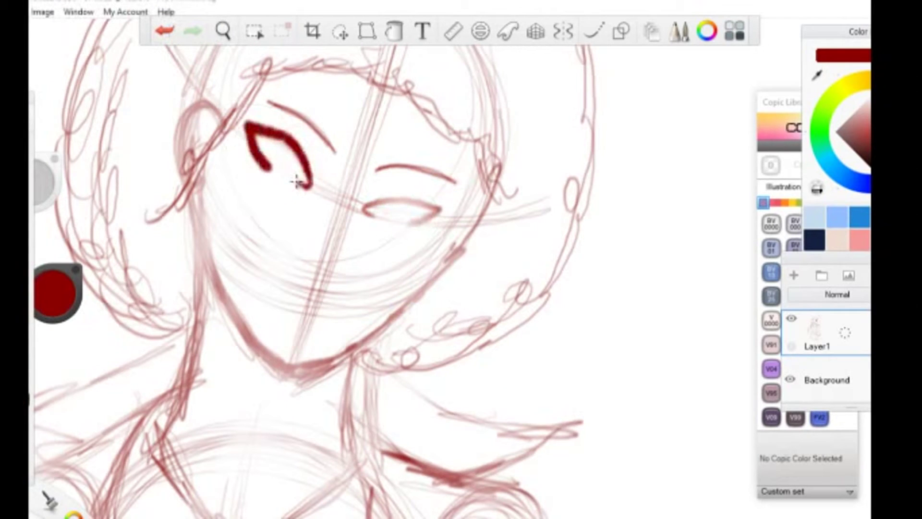
pyautogui.moveTo(370, 216)
pyautogui.mouseDown()
pyautogui.moveTo(411, 197)
pyautogui.moveTo(413, 231)
pyautogui.mouseUp()
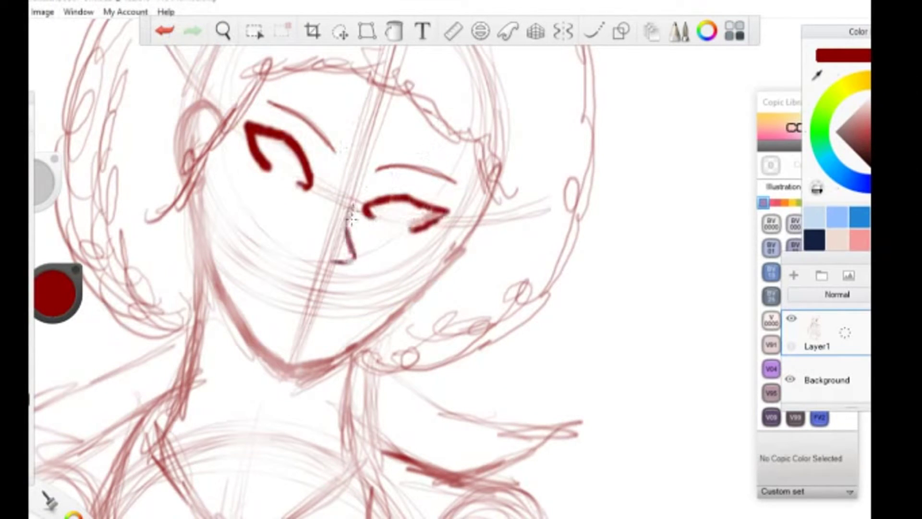
# Step: Darken the face contour from both temples to the chin and the neck line on the right
pyautogui.moveTo(487, 192)
pyautogui.mouseDown()
pyautogui.moveTo(302, 366)
pyautogui.moveTo(192, 185)
pyautogui.moveTo(288, 372)
pyautogui.moveTo(469, 226)
pyautogui.moveTo(495, 192)
pyautogui.mouseUp()
pyautogui.press('space')
pyautogui.moveTo(249, 83); pyautogui.dragTo(254, 19)
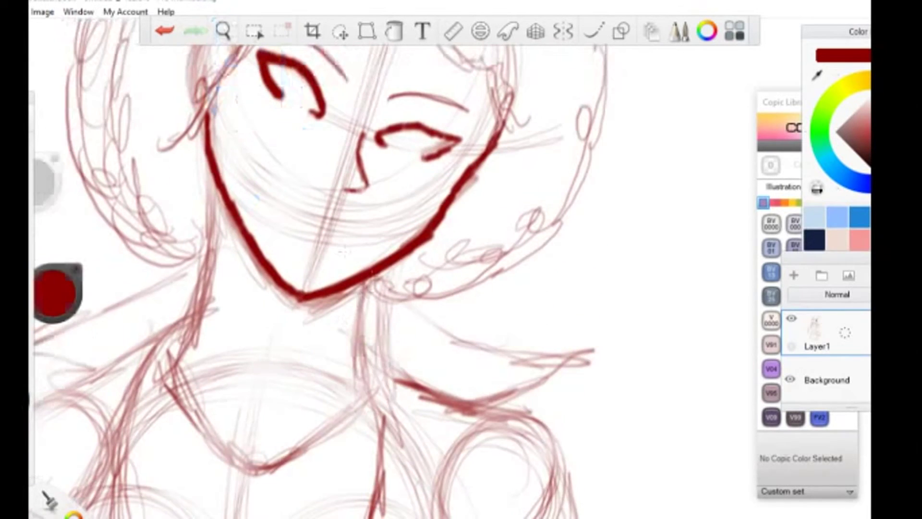
pyautogui.press('space')
pyautogui.moveTo(330, 200); pyautogui.dragTo(379, 293)
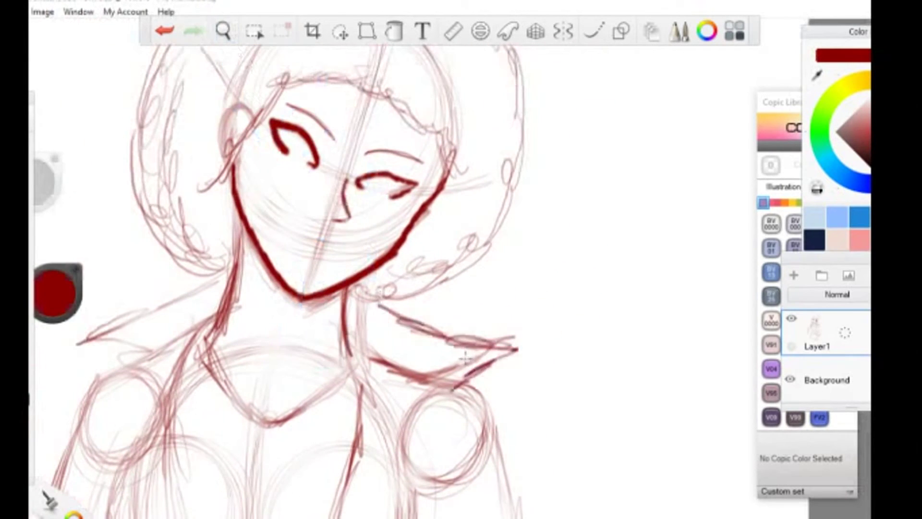
# Step: Sketch the scooped neckline of the top in darker strokes between the two sides of the neck
pyautogui.press('space')
pyautogui.moveTo(261, 83); pyautogui.dragTo(241, 20)
pyautogui.moveTo(312, 206); pyautogui.dragTo(189, 187)
pyautogui.moveTo(238, 242); pyautogui.dragTo(316, 207)
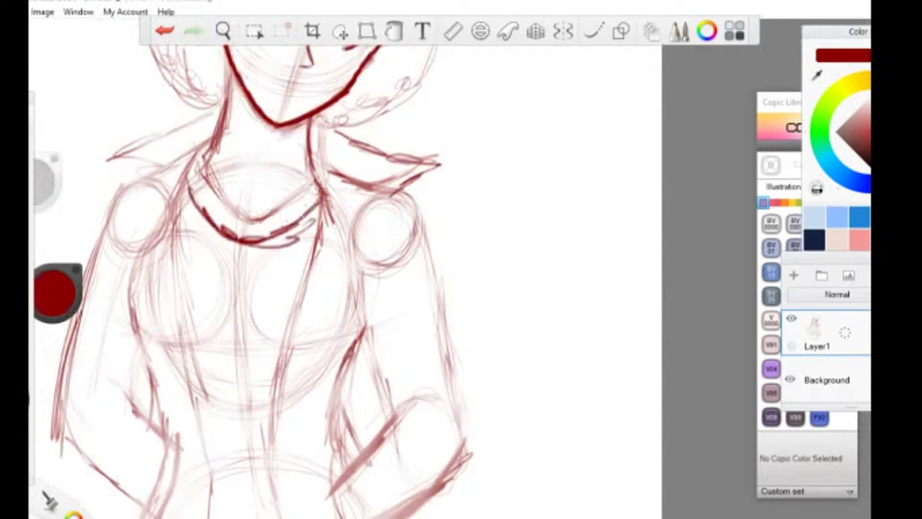
# Step: Darken the jacket's pointed collar and its lapel edges on both sides down to the chest
pyautogui.moveTo(336, 131)
pyautogui.mouseDown()
pyautogui.moveTo(444, 162)
pyautogui.moveTo(384, 204)
pyautogui.mouseUp()
pyautogui.moveTo(422, 177); pyautogui.dragTo(283, 361)
pyautogui.moveTo(444, 163); pyautogui.dragTo(390, 204)
pyautogui.moveTo(91, 167)
pyautogui.mouseDown()
pyautogui.moveTo(216, 103)
pyautogui.moveTo(159, 257)
pyautogui.mouseUp()
pyautogui.moveTo(149, 228); pyautogui.dragTo(190, 377)
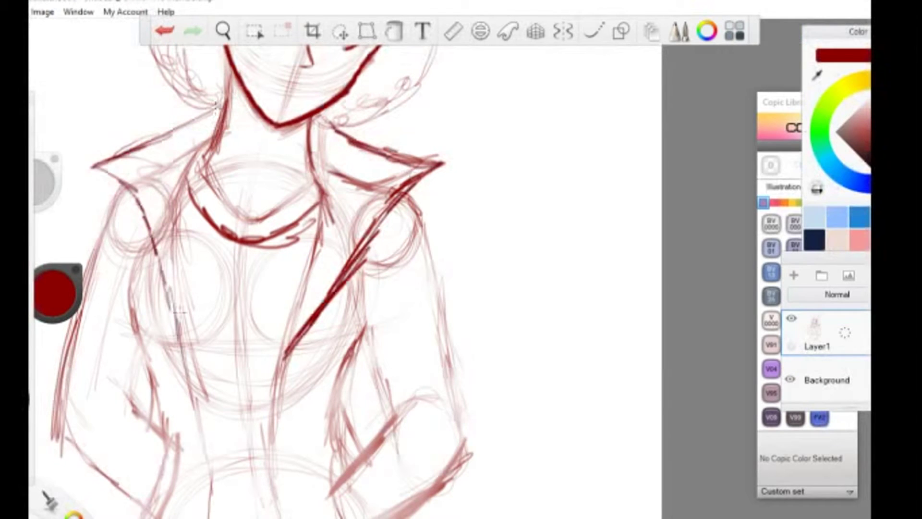
pyautogui.moveTo(316, 252); pyautogui.dragTo(282, 362)
pyautogui.moveTo(196, 211); pyautogui.dragTo(170, 379)
pyautogui.moveTo(216, 136); pyautogui.dragTo(168, 259)
pyautogui.moveTo(217, 103); pyautogui.dragTo(96, 166)
pyautogui.moveTo(144, 193); pyautogui.dragTo(187, 331)
# Step: Darken the right front jacket edge down to the hips and sketch the top's hem across the opening
pyautogui.moveTo(283, 356)
pyautogui.mouseDown()
pyautogui.moveTo(273, 435)
pyautogui.moveTo(281, 237)
pyautogui.moveTo(319, 435)
pyautogui.mouseUp()
pyautogui.moveTo(356, 140); pyautogui.dragTo(324, 234)
pyautogui.moveTo(401, 314); pyautogui.dragTo(379, 438)
pyautogui.scroll(5, 336, 240)
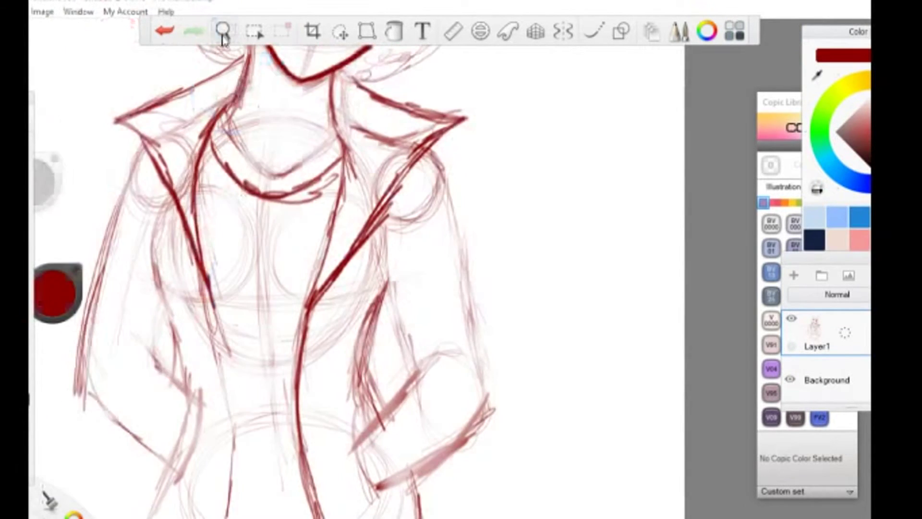
pyautogui.moveTo(212, 226); pyautogui.dragTo(191, 317)
pyautogui.scroll(-3, 442, 501)
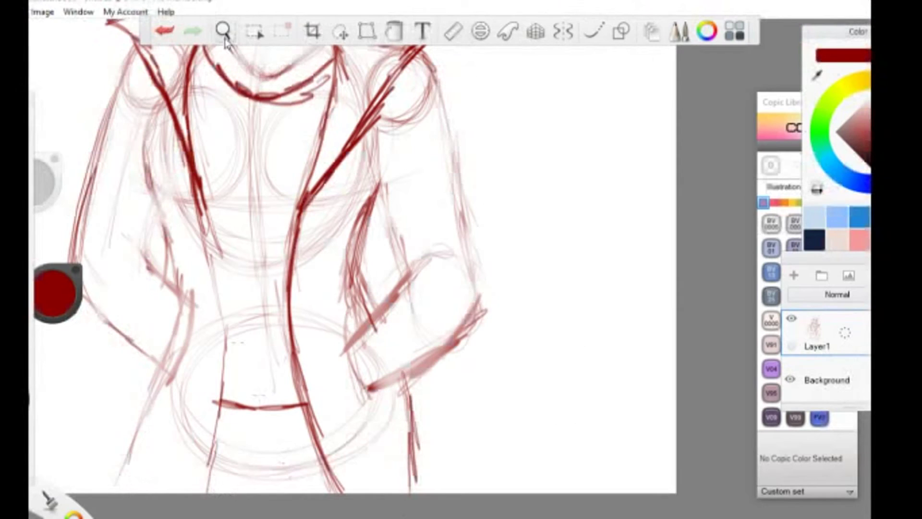
# Step: Darken the left front jacket edge down to the bottom and the jacket's side contour at the left waist
pyautogui.moveTo(212, 265); pyautogui.dragTo(185, 176)
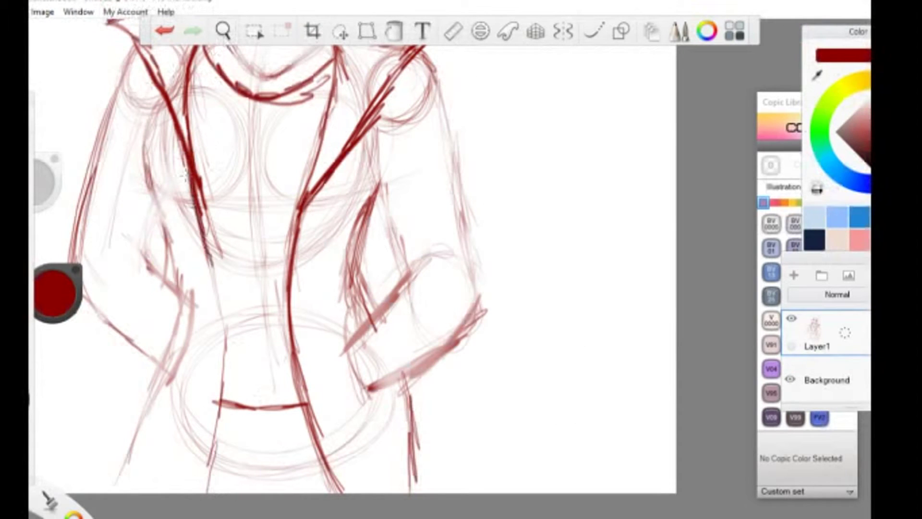
pyautogui.moveTo(226, 269); pyautogui.dragTo(210, 494)
pyautogui.moveTo(153, 92); pyautogui.dragTo(180, 290)
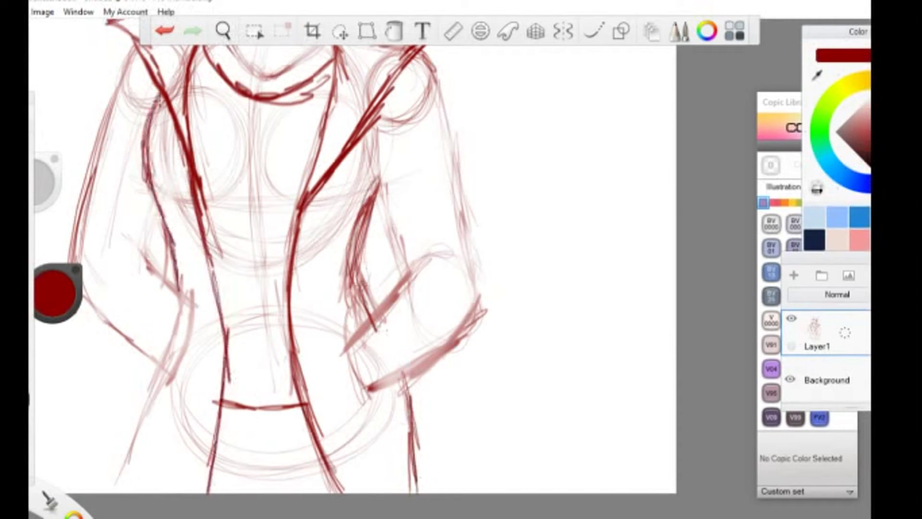
# Step: Darken the bent sleeve of the arm on the right, from the shoulder around the elbow to the cuff
pyautogui.moveTo(425, 48); pyautogui.dragTo(460, 172)
pyautogui.moveTo(447, 98); pyautogui.dragTo(480, 301)
pyautogui.moveTo(481, 305)
pyautogui.mouseDown()
pyautogui.moveTo(380, 382)
pyautogui.moveTo(336, 336)
pyautogui.moveTo(420, 259)
pyautogui.mouseUp()
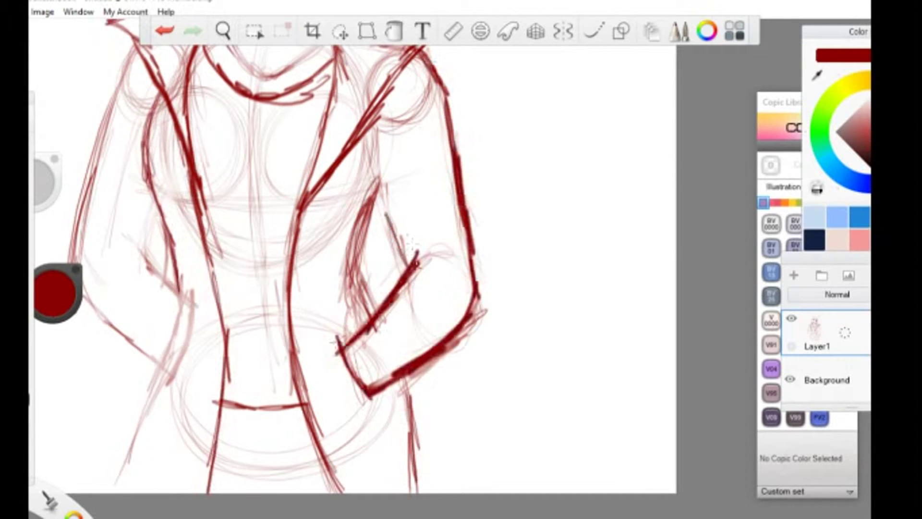
pyautogui.moveTo(370, 142); pyautogui.dragTo(408, 266)
# Step: Darken the bent sleeve of the arm on the left, including its outer edge, inner elbow and forearm
pyautogui.click(223, 31)
pyautogui.moveTo(206, 139); pyautogui.dragTo(192, 158)
pyautogui.moveTo(190, 111)
pyautogui.mouseDown()
pyautogui.moveTo(127, 351)
pyautogui.moveTo(221, 435)
pyautogui.mouseUp()
pyautogui.moveTo(237, 331); pyautogui.dragTo(257, 376)
pyautogui.moveTo(236, 392); pyautogui.dragTo(188, 434)
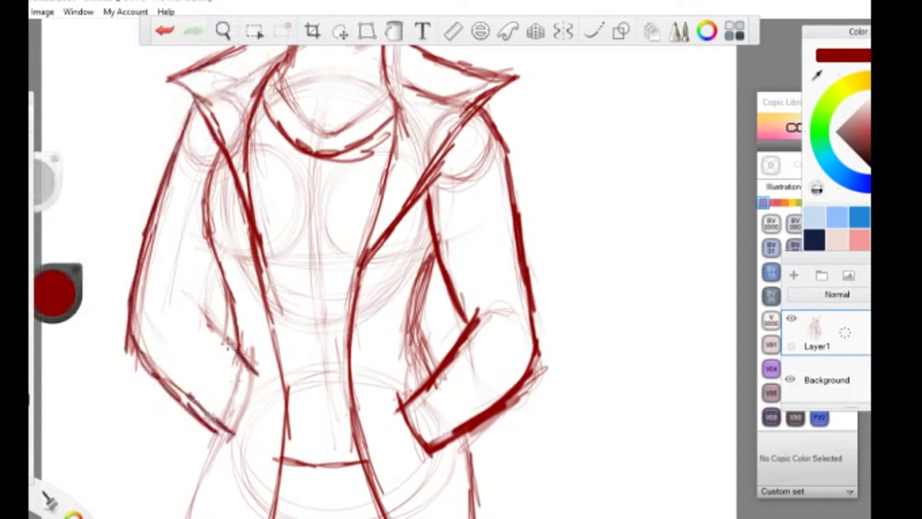
pyautogui.moveTo(213, 266); pyautogui.dragTo(242, 358)
# Step: Darken the jacket's lower side edges below both sleeves and the waist contour on the right
pyautogui.click(223, 31)
pyautogui.moveTo(254, 120); pyautogui.dragTo(250, 50)
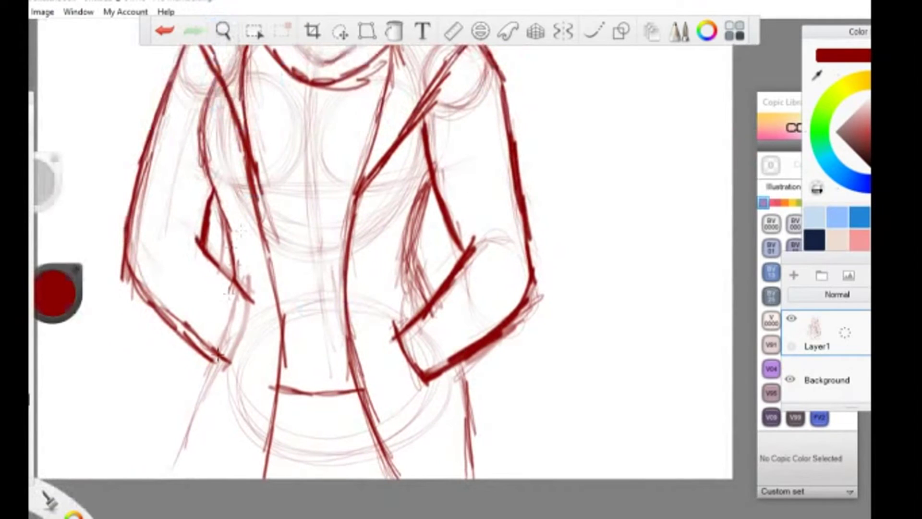
pyautogui.moveTo(223, 348); pyautogui.dragTo(166, 481)
pyautogui.moveTo(463, 368); pyautogui.dragTo(451, 463)
pyautogui.moveTo(422, 257); pyautogui.dragTo(408, 314)
pyautogui.moveTo(461, 370); pyautogui.dragTo(454, 477)
pyautogui.click(223, 31)
pyautogui.moveTo(505, 452); pyautogui.dragTo(519, 384)
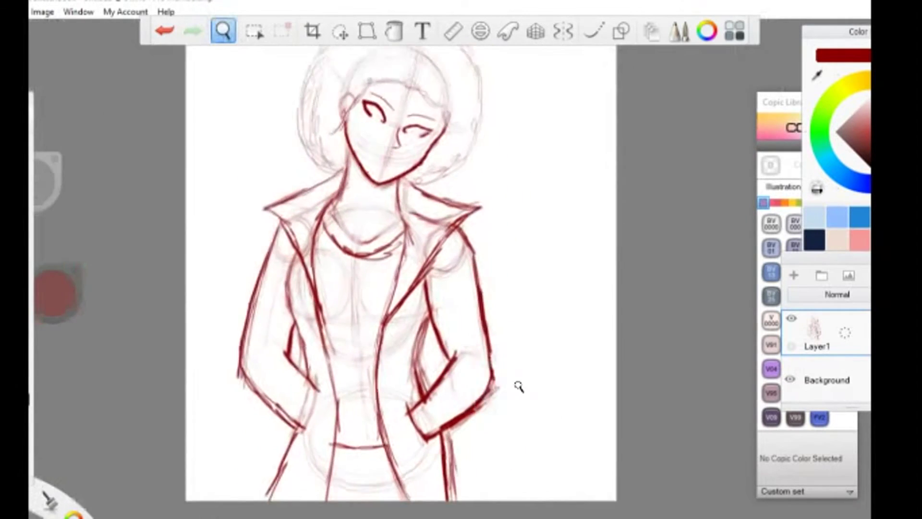
# Step: Undo the last stroke and sketch the lips below the nose
pyautogui.scroll(3, 230, 96)
pyautogui.click(164, 31)
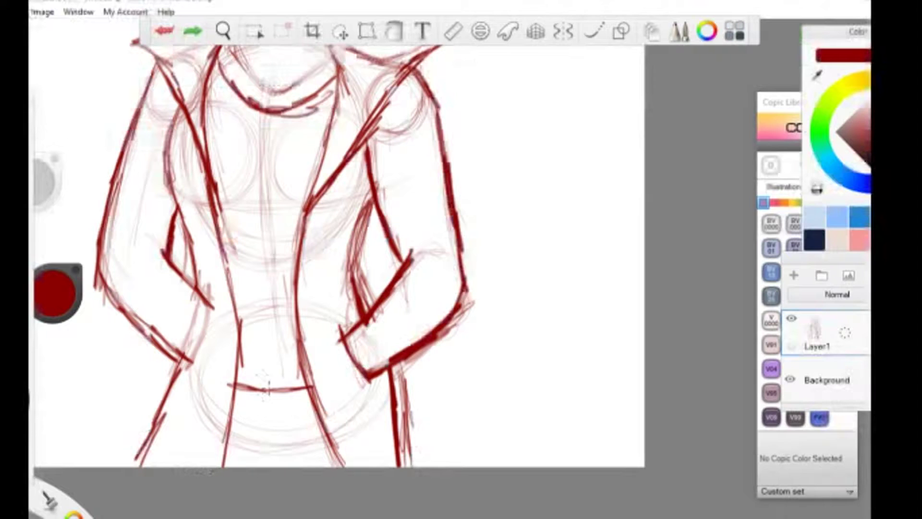
pyautogui.click(223, 31)
pyautogui.moveTo(243, 140); pyautogui.dragTo(245, 183)
pyautogui.click(222, 31)
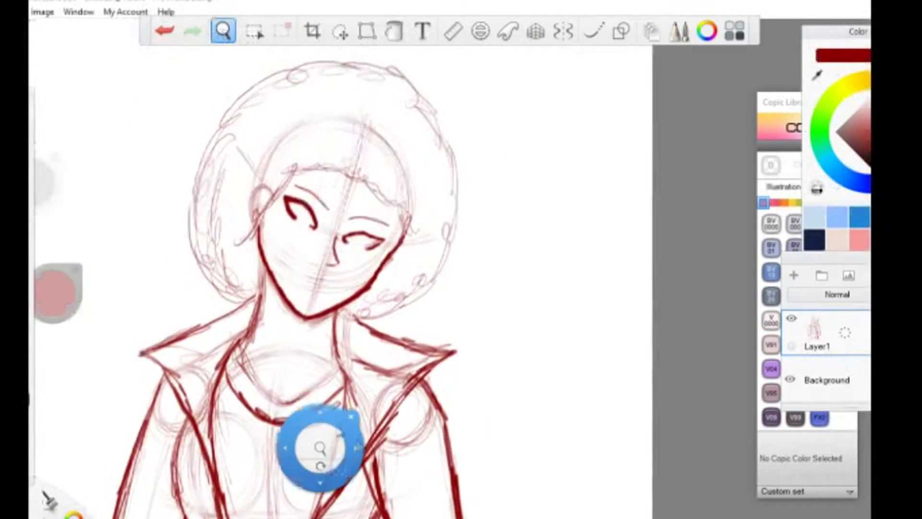
pyautogui.moveTo(319, 438)
pyautogui.mouseDown()
pyautogui.moveTo(310, 243)
pyautogui.moveTo(260, 221)
pyautogui.moveTo(313, 230)
pyautogui.moveTo(278, 214)
pyautogui.moveTo(432, 350)
pyautogui.mouseUp()
pyautogui.hotkey('ctrl', 'z')
pyautogui.press('space')
pyautogui.press('space')
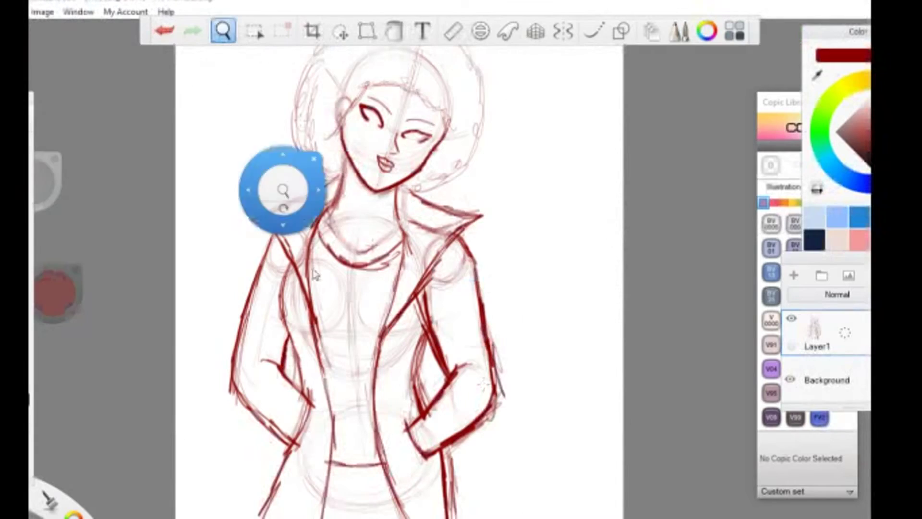
# Step: Select the whole figure with a rectangular selection and enlarge it on the canvas
pyautogui.press('space')
pyautogui.moveTo(391, 257); pyautogui.dragTo(377, 82)
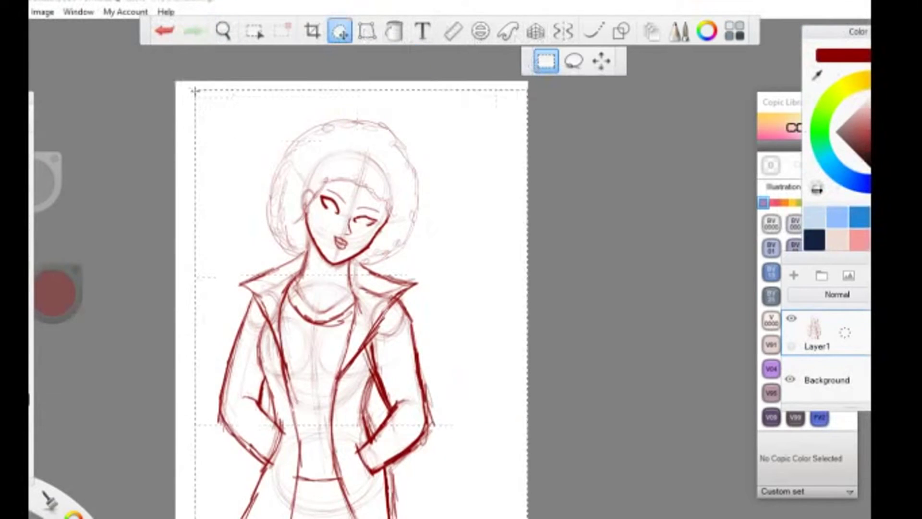
pyautogui.press('space')
pyautogui.moveTo(502, 476); pyautogui.dragTo(570, 451)
pyautogui.press('space')
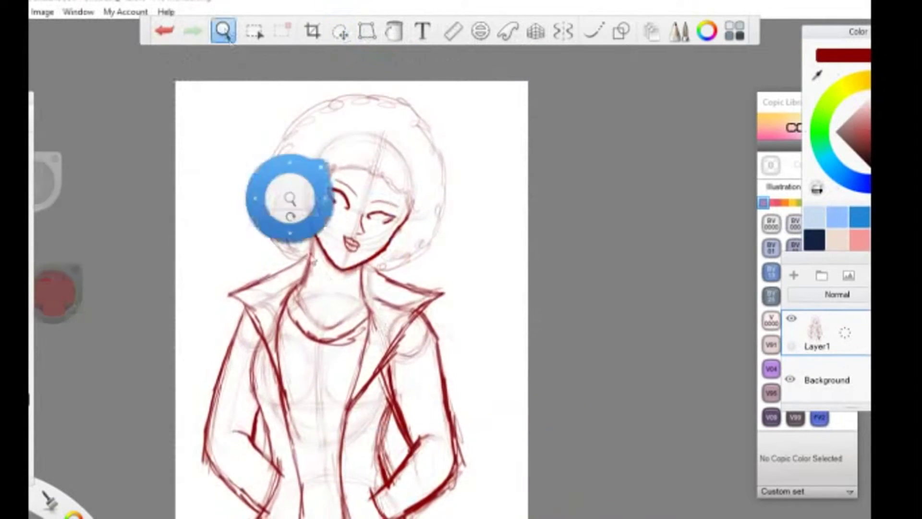
# Step: Prepare a new layer above the faded sketch for inking in black with a steady stroke of 17
pyautogui.press('space')
pyautogui.moveTo(692, 295); pyautogui.dragTo(673, 308)
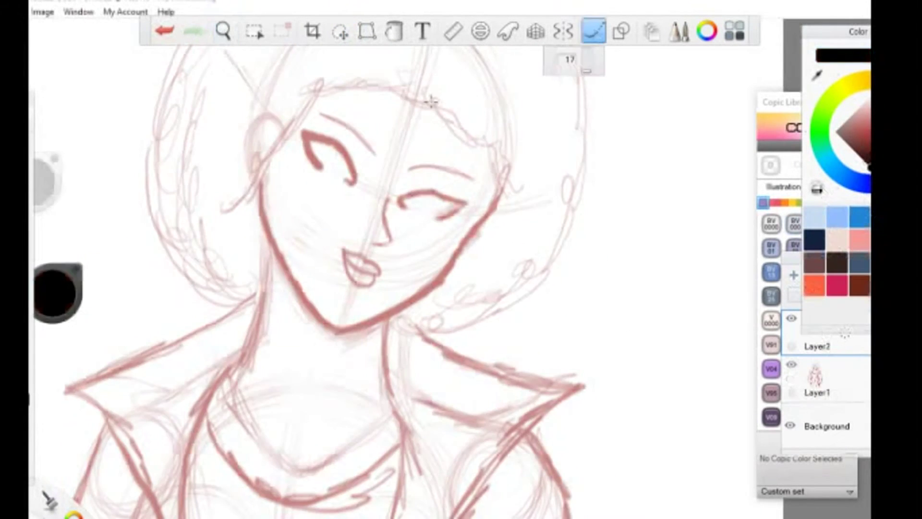
# Step: Ink the outlines of both eyes, the nose and the lips in black
pyautogui.scroll(3, 391, 422)
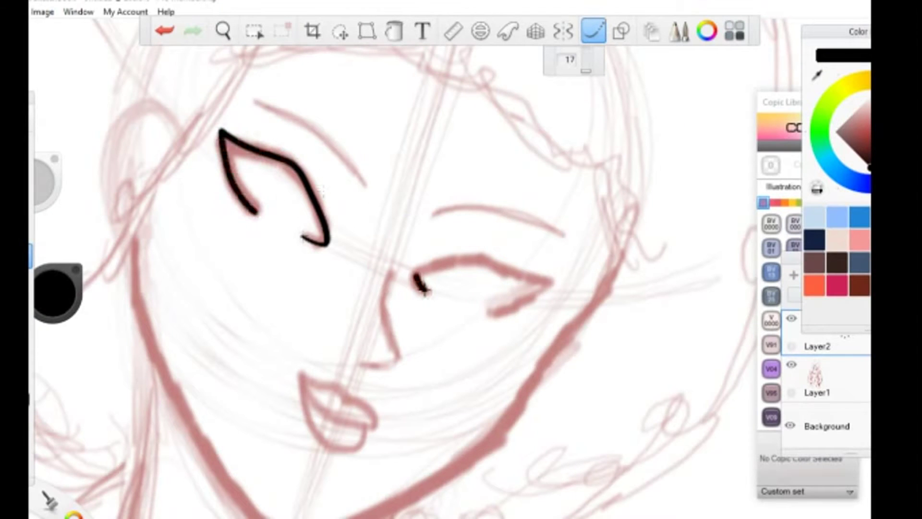
pyautogui.moveTo(416, 274); pyautogui.dragTo(537, 286)
pyautogui.moveTo(397, 354); pyautogui.dragTo(398, 263)
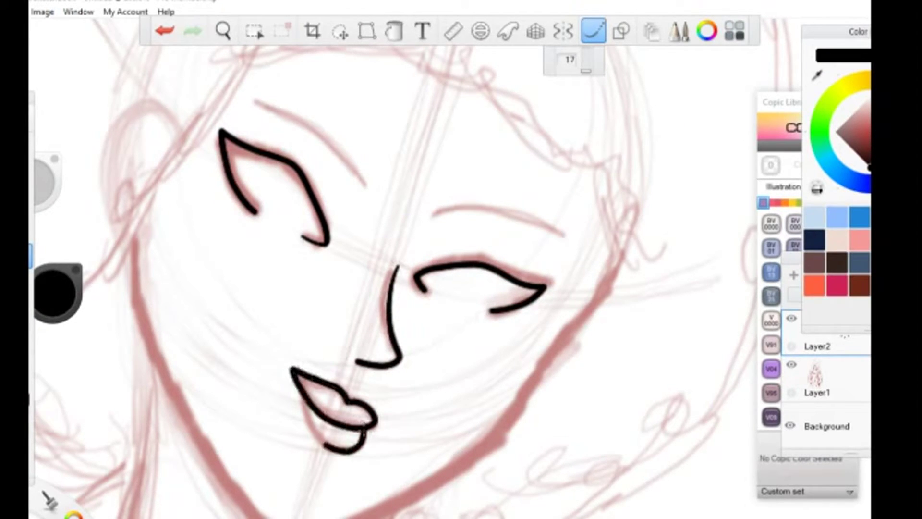
# Step: Ink the face contour from both temples to the chin, the two eyebrows and the wavy hairline
pyautogui.moveTo(619, 245)
pyautogui.mouseDown()
pyautogui.moveTo(585, 321)
pyautogui.moveTo(367, 518)
pyautogui.mouseUp()
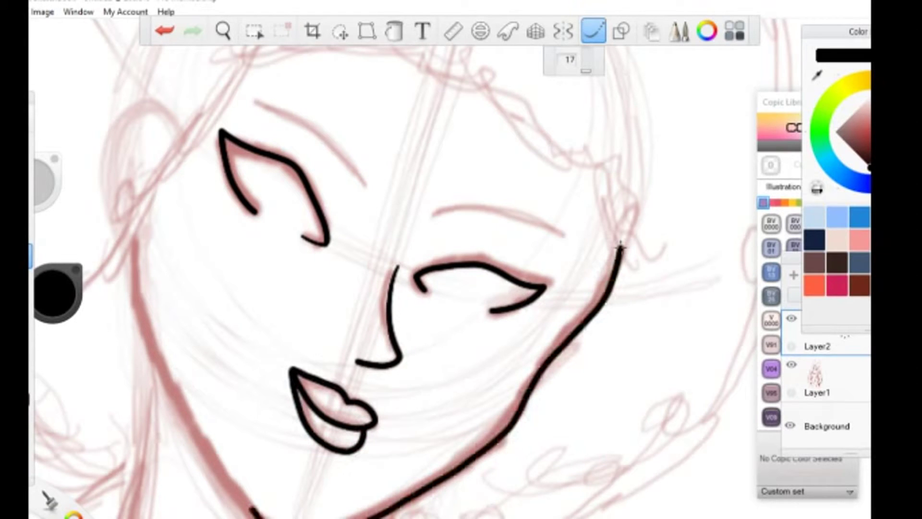
pyautogui.moveTo(254, 514)
pyautogui.mouseDown()
pyautogui.moveTo(144, 313)
pyautogui.moveTo(131, 231)
pyautogui.mouseUp()
pyautogui.moveTo(434, 217)
pyautogui.mouseDown()
pyautogui.moveTo(451, 207)
pyautogui.moveTo(571, 235)
pyautogui.mouseUp()
pyautogui.moveTo(366, 188)
pyautogui.mouseDown()
pyautogui.moveTo(247, 99)
pyautogui.moveTo(494, 432)
pyautogui.moveTo(366, 231)
pyautogui.mouseUp()
pyautogui.moveTo(593, 368)
pyautogui.mouseDown()
pyautogui.moveTo(557, 258)
pyautogui.moveTo(329, 154)
pyautogui.moveTo(124, 243)
pyautogui.moveTo(67, 343)
pyautogui.mouseUp()
# Step: Ink the iris, a filled pupil and a round highlight inside each eye
pyautogui.click(223, 30)
pyautogui.scroll(5, 505, 423)
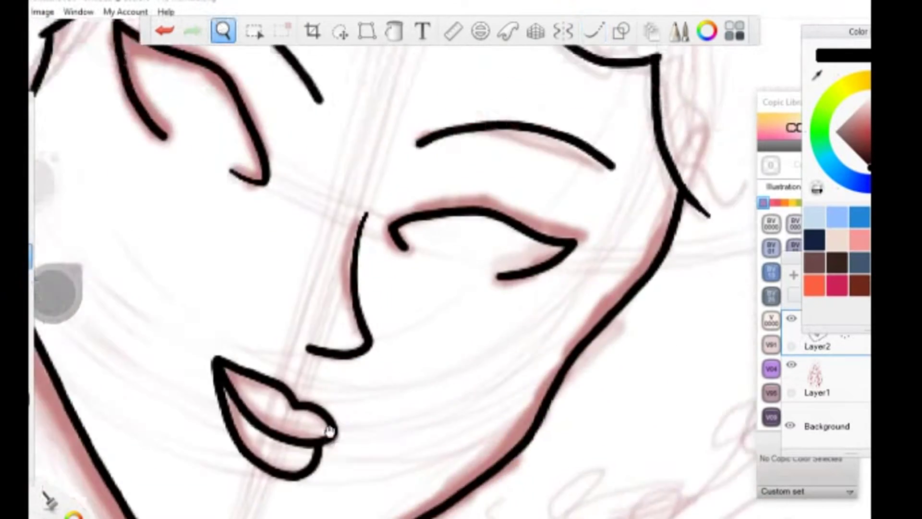
pyautogui.moveTo(328, 431); pyautogui.dragTo(262, 58)
pyautogui.click(594, 31)
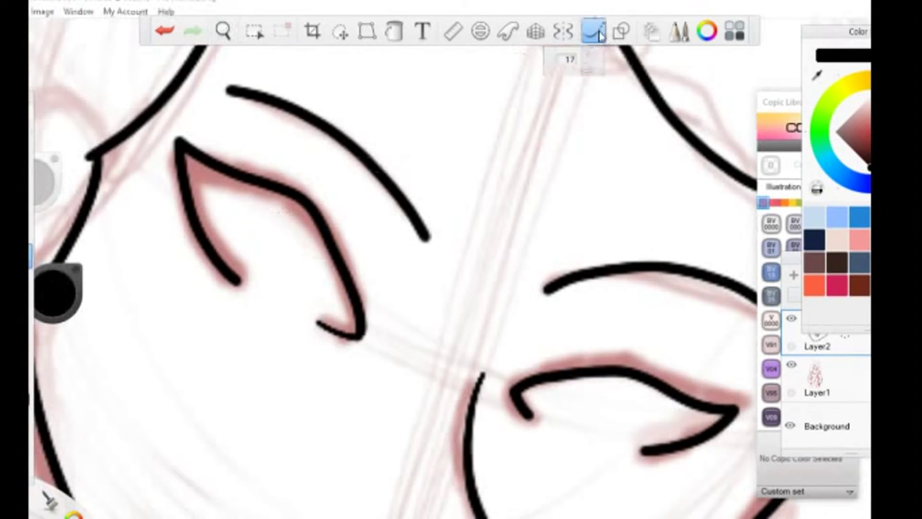
pyautogui.moveTo(288, 192); pyautogui.dragTo(288, 195)
pyautogui.hotkey('ctrl', 'z')
pyautogui.moveTo(326, 245)
pyautogui.mouseDown()
pyautogui.moveTo(288, 271)
pyautogui.moveTo(326, 242)
pyautogui.mouseUp()
pyautogui.moveTo(646, 423)
pyautogui.mouseDown()
pyautogui.moveTo(657, 393)
pyautogui.moveTo(581, 381)
pyautogui.mouseUp()
pyautogui.moveTo(321, 238)
pyautogui.mouseDown()
pyautogui.moveTo(298, 246)
pyautogui.moveTo(315, 236)
pyautogui.mouseUp()
pyautogui.moveTo(283, 225); pyautogui.dragTo(272, 232)
pyautogui.moveTo(617, 401); pyautogui.dragTo(624, 413)
# Step: Ink the neck contours on both sides from the jaw down to the shoulders
pyautogui.moveTo(375, 269)
pyautogui.mouseDown()
pyautogui.moveTo(350, 293)
pyautogui.moveTo(336, 494)
pyautogui.moveTo(550, 156)
pyautogui.moveTo(534, 140)
pyautogui.mouseUp()
pyautogui.moveTo(370, 330); pyautogui.dragTo(389, 510)
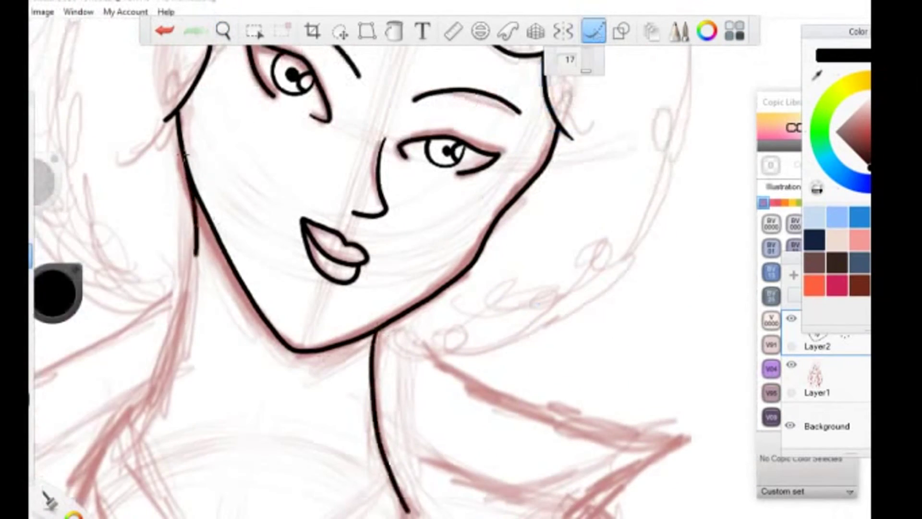
pyautogui.moveTo(200, 250); pyautogui.dragTo(100, 457)
# Step: Ink the outer outline of the afro hair in scalloped arcs from one side of the neck to the other
pyautogui.moveTo(305, 195); pyautogui.dragTo(593, 36)
pyautogui.click(594, 32)
pyautogui.moveTo(308, 89); pyautogui.dragTo(309, 181)
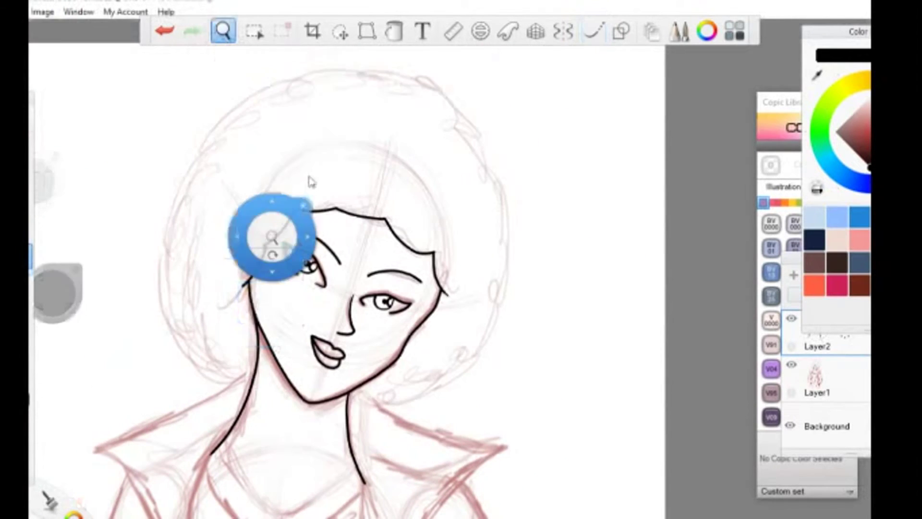
pyautogui.moveTo(348, 401); pyautogui.dragTo(446, 381)
pyautogui.moveTo(493, 250)
pyautogui.mouseDown()
pyautogui.moveTo(383, 68)
pyautogui.moveTo(189, 185)
pyautogui.moveTo(184, 358)
pyautogui.mouseUp()
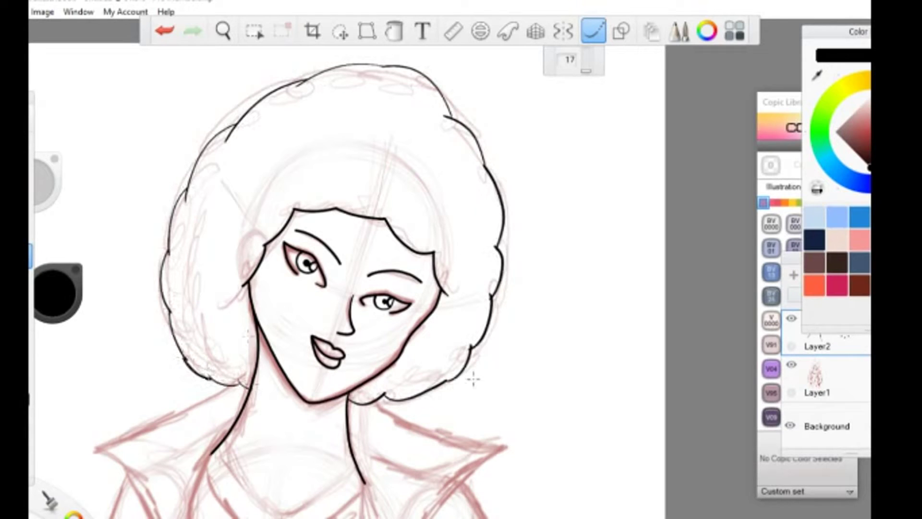
# Step: Ink the jacket's pointed collar on both sides and its lapel edges down to the chest
pyautogui.moveTo(453, 181)
pyautogui.mouseDown()
pyautogui.moveTo(461, 163)
pyautogui.moveTo(432, 144)
pyautogui.mouseUp()
pyautogui.moveTo(360, 358)
pyautogui.mouseDown()
pyautogui.moveTo(389, 322)
pyautogui.moveTo(567, 351)
pyautogui.mouseUp()
pyautogui.moveTo(187, 277); pyautogui.dragTo(127, 147)
pyautogui.moveTo(34, 108); pyautogui.dragTo(136, 156)
pyautogui.moveTo(237, 108); pyautogui.dragTo(325, 154)
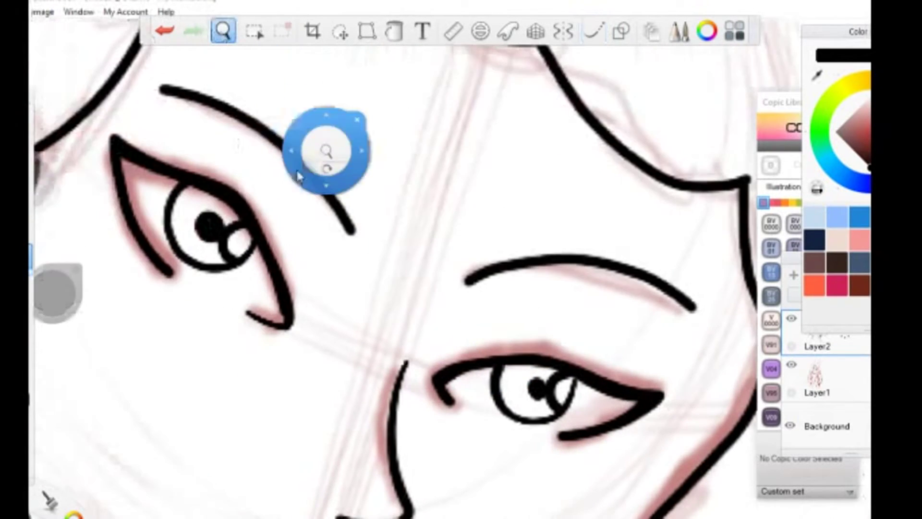
pyautogui.moveTo(112, 137)
pyautogui.mouseDown()
pyautogui.moveTo(259, 216)
pyautogui.moveTo(447, 447)
pyautogui.moveTo(350, 490)
pyautogui.moveTo(438, 82)
pyautogui.mouseUp()
pyautogui.hotkey('ctrl', 'z')
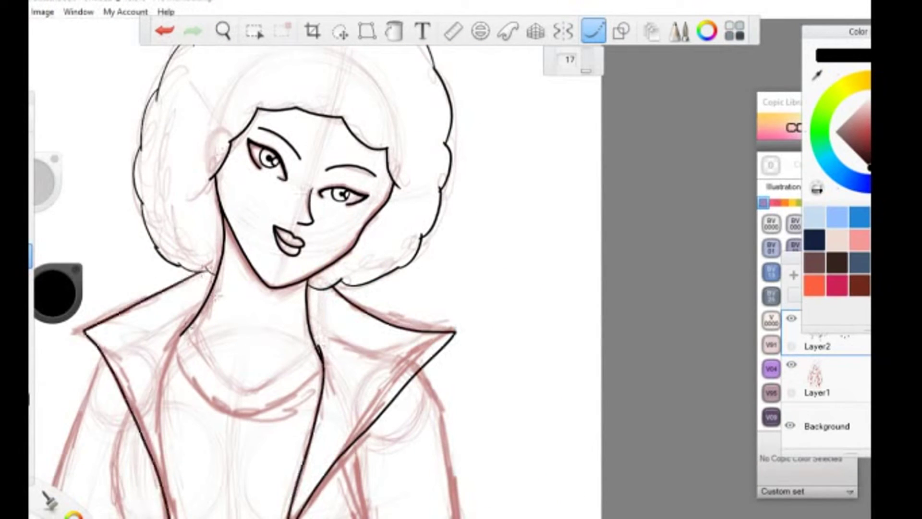
# Step: Ink the shirt's scooped neckline and the jacket's sleeves and front opening edges in black
pyautogui.moveTo(241, 386)
pyautogui.mouseDown()
pyautogui.moveTo(240, 218)
pyautogui.moveTo(241, 276)
pyautogui.mouseUp()
pyautogui.moveTo(291, 289); pyautogui.dragTo(327, 254)
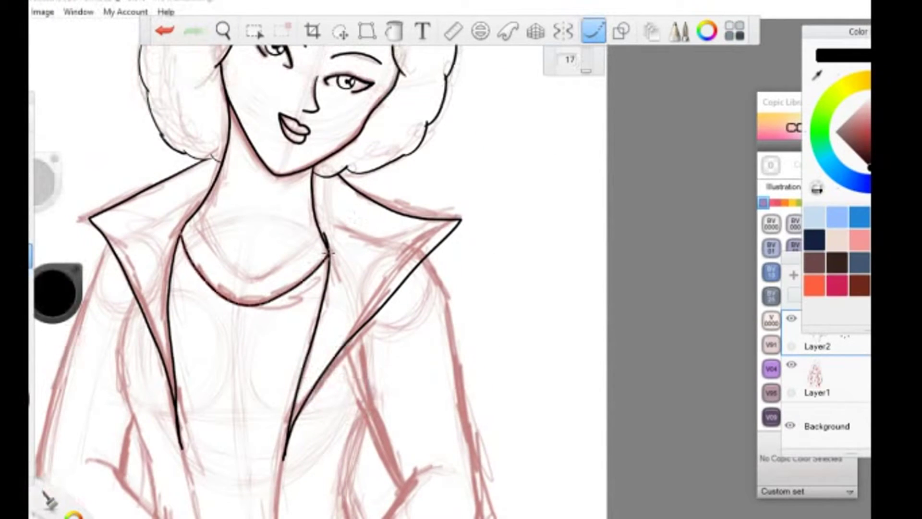
pyautogui.scroll(-2, 267, 94)
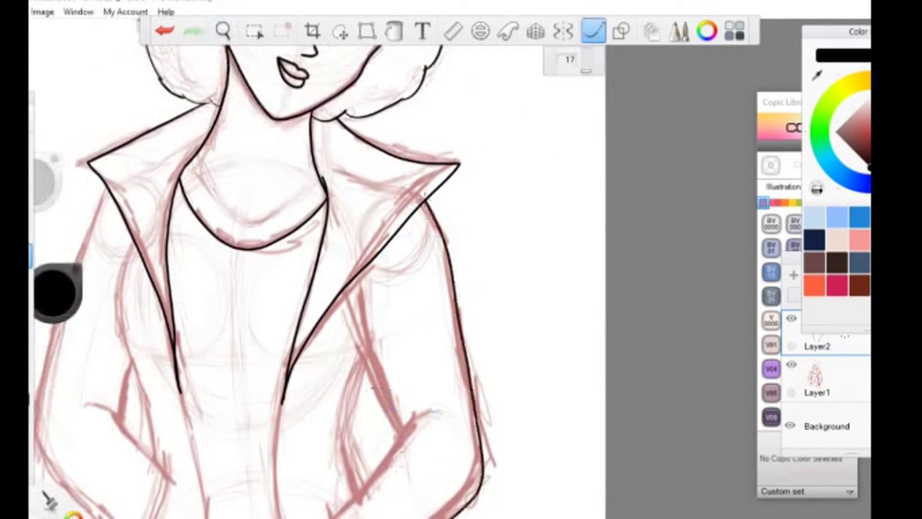
pyautogui.moveTo(103, 183)
pyautogui.mouseDown()
pyautogui.moveTo(109, 192)
pyautogui.moveTo(185, 195)
pyautogui.mouseUp()
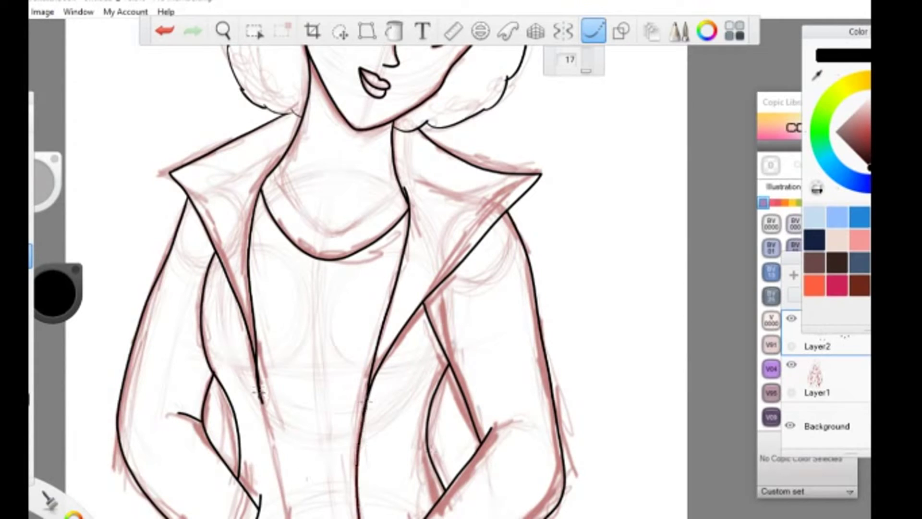
pyautogui.press('space')
pyautogui.moveTo(474, 304); pyautogui.dragTo(504, 91)
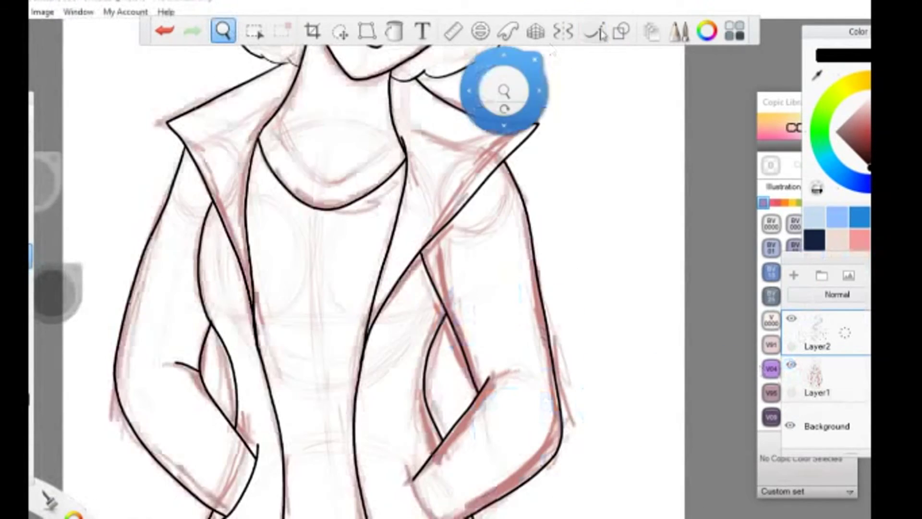
pyautogui.press('space')
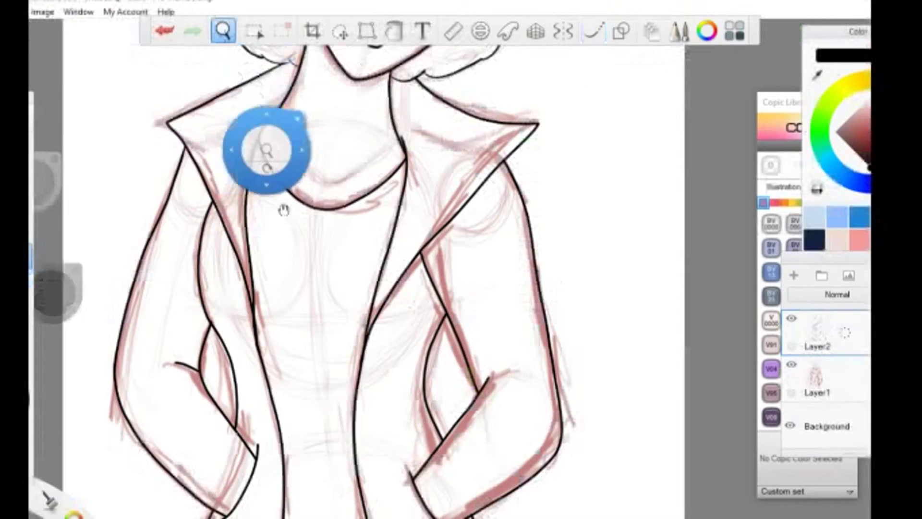
# Step: Paint the afro hair dark brown on a layer below the line art and undo the paint outside its outline
pyautogui.moveTo(283, 210); pyautogui.dragTo(292, 448)
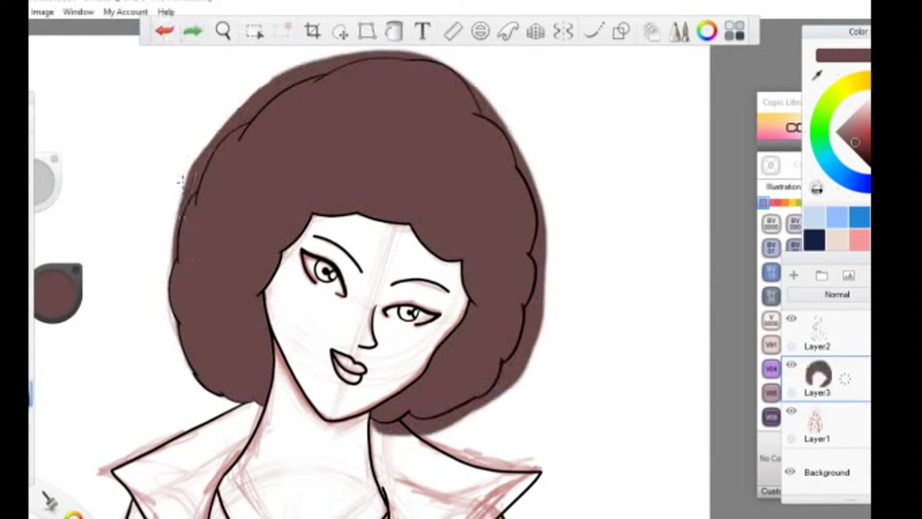
pyautogui.click(164, 31)
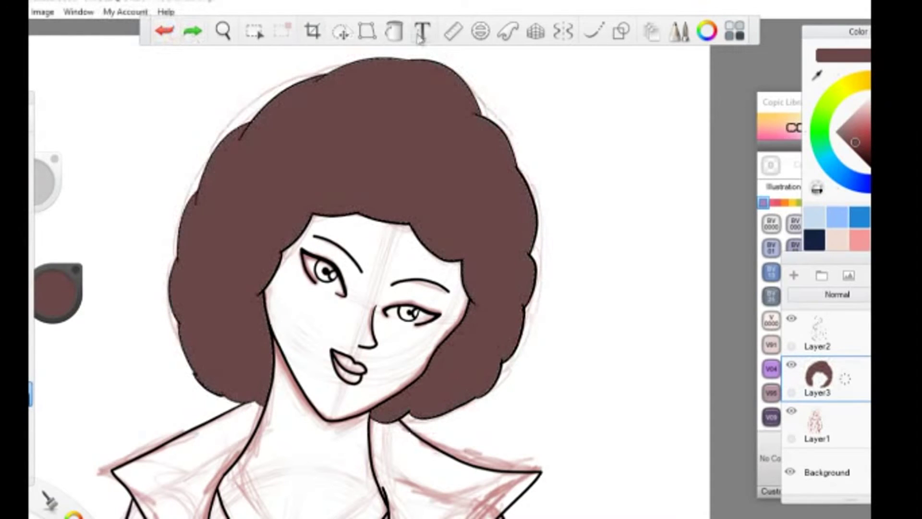
# Step: Colour the irises of both eyes reddish brown on a new layer beneath the hair layer
pyautogui.press('space')
pyautogui.scroll(2, 304, 120)
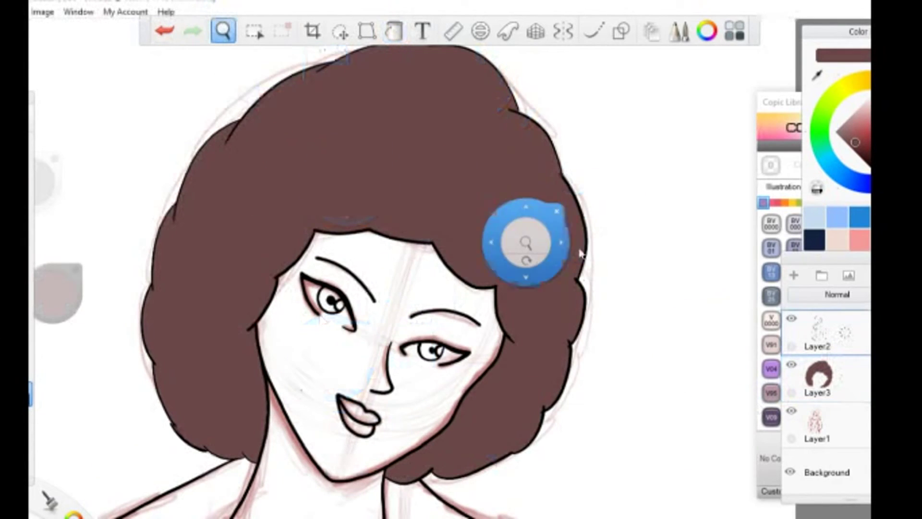
pyautogui.moveTo(582, 255); pyautogui.dragTo(366, 412)
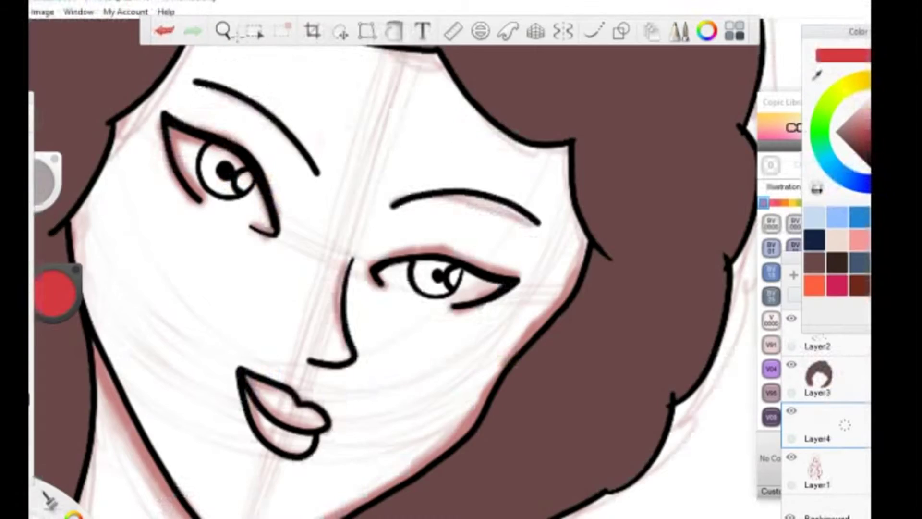
pyautogui.scroll(3, 560, 274)
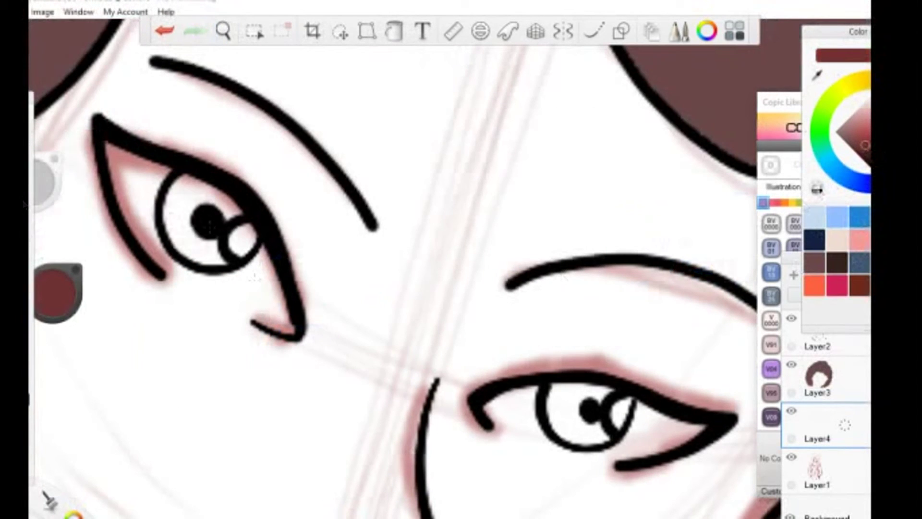
pyautogui.moveTo(182, 202)
pyautogui.mouseDown()
pyautogui.moveTo(188, 245)
pyautogui.moveTo(207, 207)
pyautogui.moveTo(197, 246)
pyautogui.moveTo(207, 260)
pyautogui.moveTo(192, 188)
pyautogui.mouseUp()
pyautogui.moveTo(603, 413); pyautogui.dragTo(372, 223)
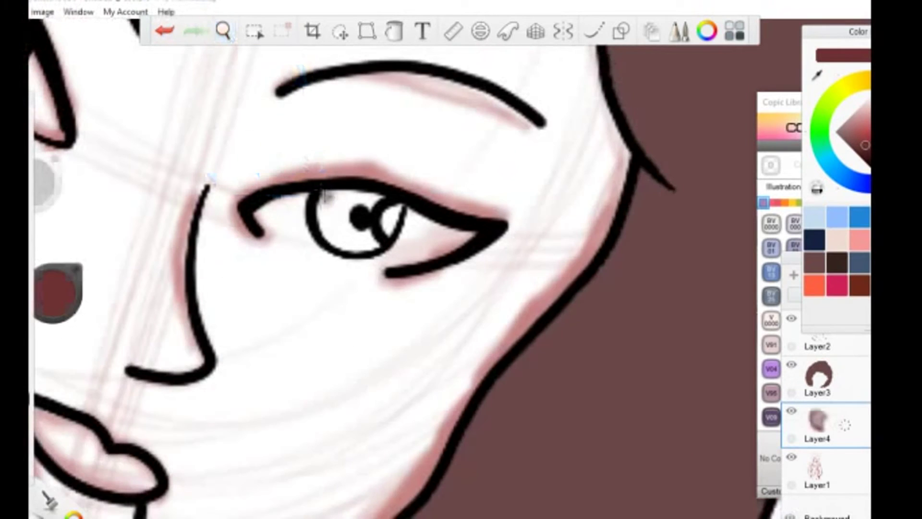
pyautogui.moveTo(327, 196); pyautogui.dragTo(370, 250)
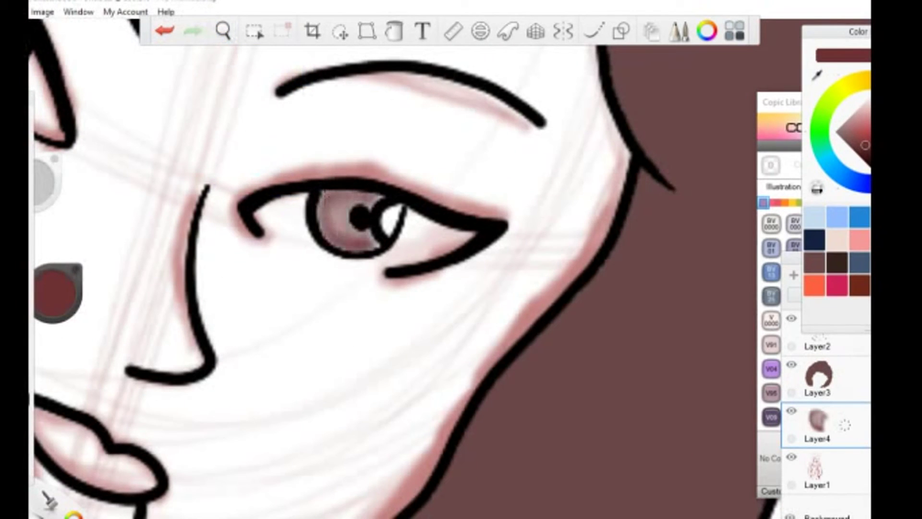
pyautogui.moveTo(463, 402); pyautogui.dragTo(451, 403)
pyautogui.moveTo(332, 365); pyautogui.dragTo(317, 370)
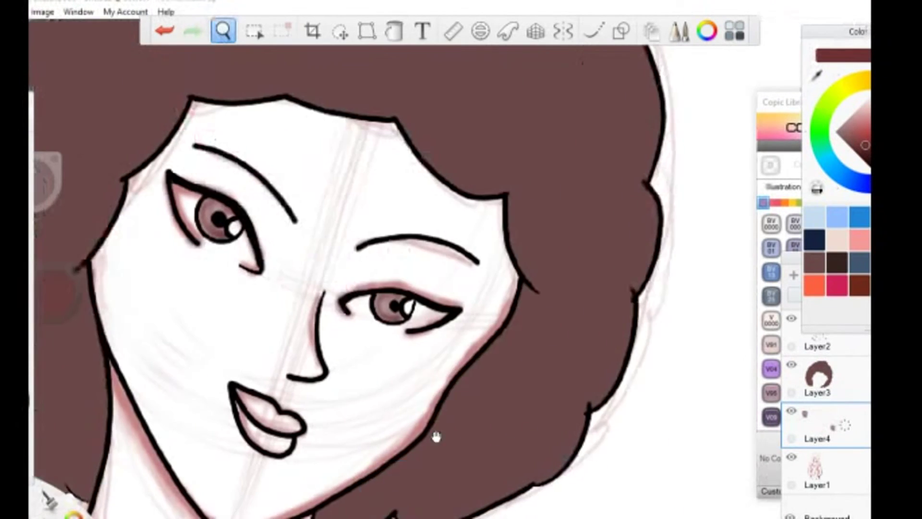
# Step: Try a dark reddish brown and Copic skin tones such as E34 and E15 on the face
pyautogui.click(867, 156)
pyautogui.moveTo(137, 185); pyautogui.dragTo(189, 399)
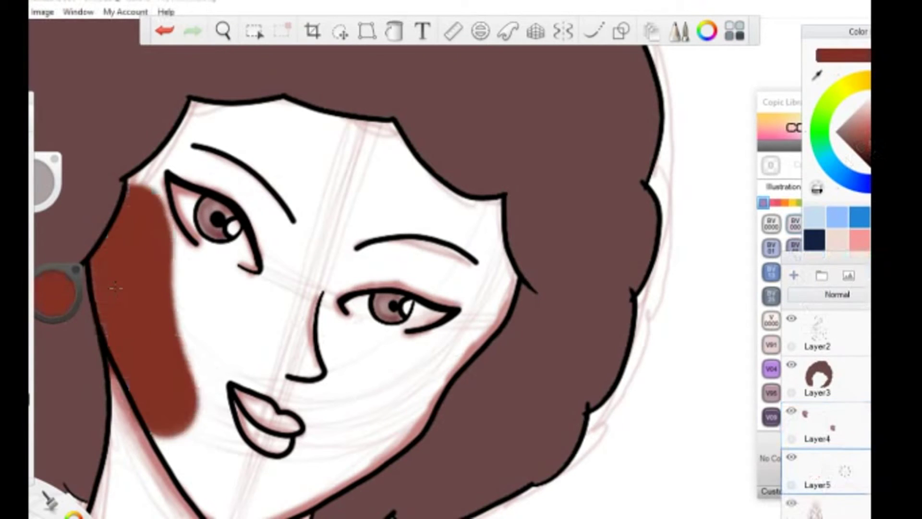
pyautogui.hotkey('ctrl', 'z')
pyautogui.click(783, 98)
pyautogui.click(843, 296)
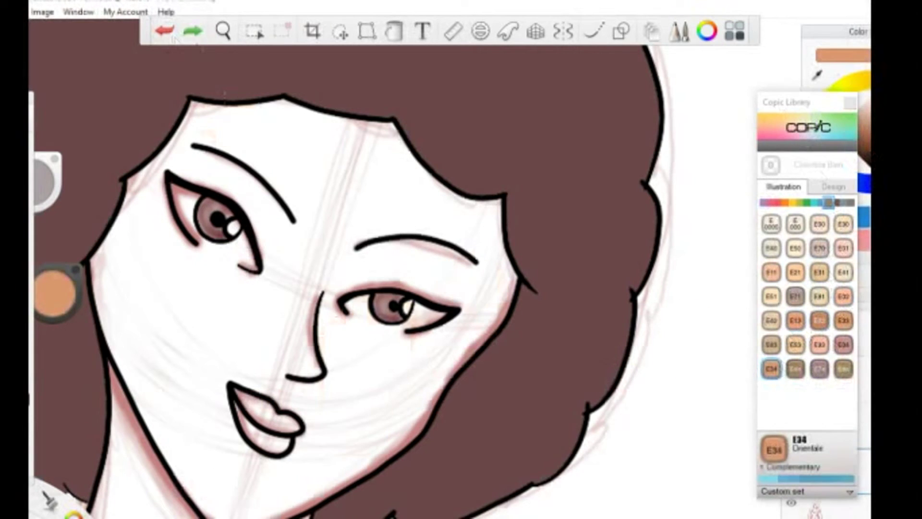
pyautogui.click(836, 202)
pyautogui.click(795, 296)
pyautogui.click(795, 320)
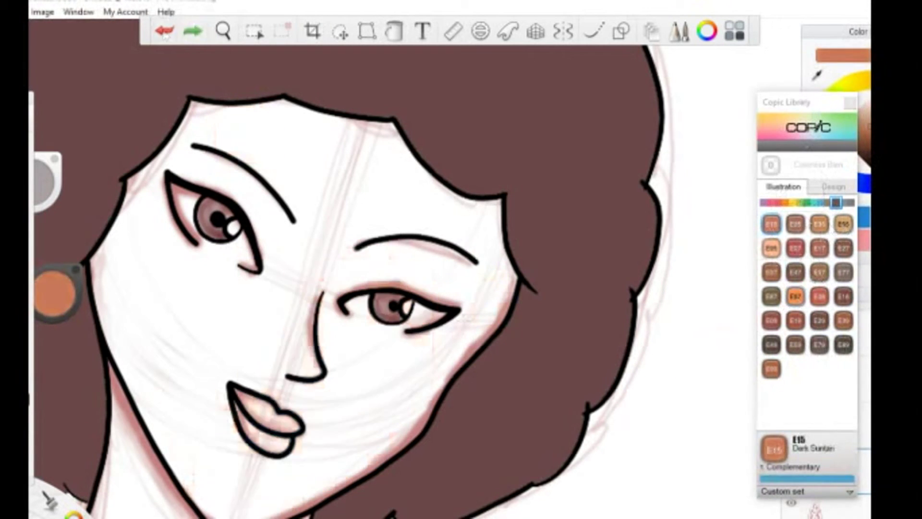
# Step: Paint the face and neck in a deep reddish-brown skin tone on the skin layer
pyautogui.click(865, 125)
pyautogui.moveTo(288, 144); pyautogui.dragTo(322, 419)
pyautogui.moveTo(192, 144); pyautogui.dragTo(319, 422)
pyautogui.moveTo(144, 432)
pyautogui.mouseDown()
pyautogui.moveTo(319, 422)
pyautogui.moveTo(349, 169)
pyautogui.mouseUp()
pyautogui.moveTo(96, 336); pyautogui.dragTo(160, 261)
pyautogui.moveTo(212, 461); pyautogui.dragTo(365, 432)
pyautogui.moveTo(222, 30)
pyautogui.mouseDown()
pyautogui.moveTo(207, 32)
pyautogui.moveTo(330, 154)
pyautogui.moveTo(377, 269)
pyautogui.mouseUp()
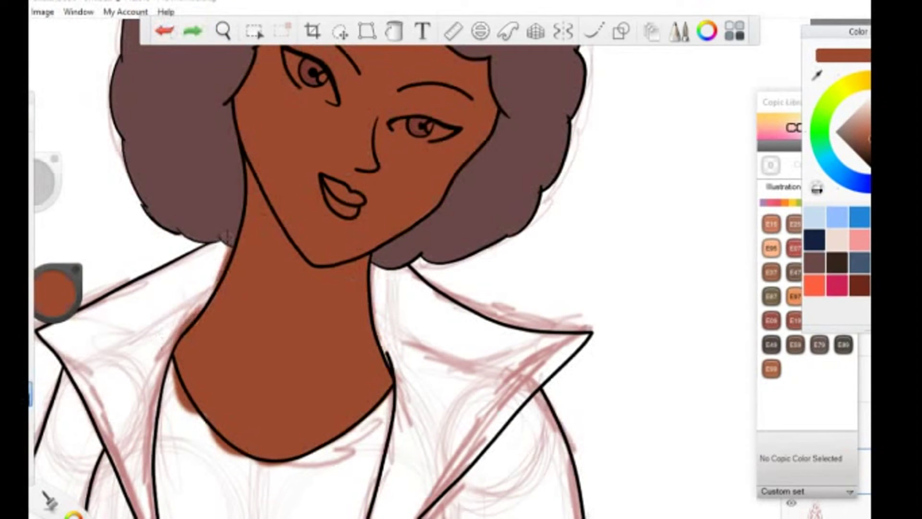
# Step: Try a lighter salmon skin tone on the neck and undo the stroke
pyautogui.click(771, 224)
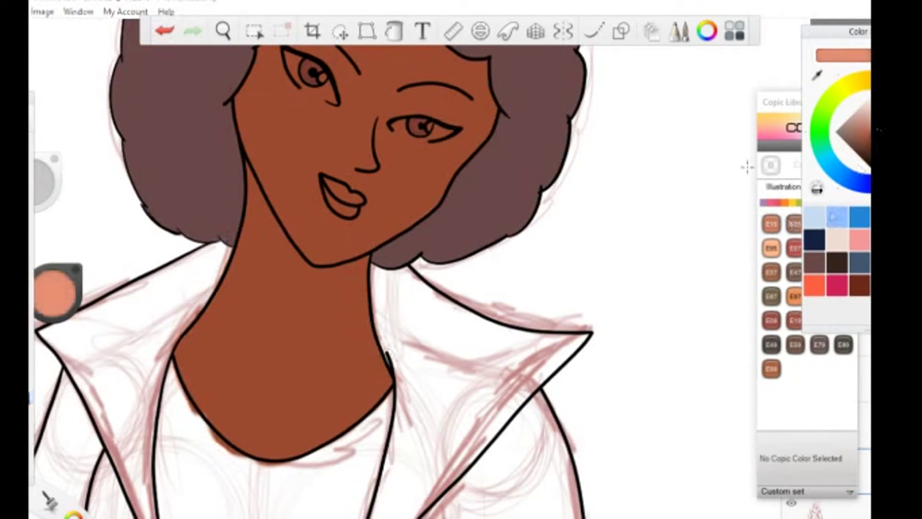
pyautogui.moveTo(202, 269); pyautogui.dragTo(247, 381)
pyautogui.click(164, 30)
# Step: Repaint the face and neck with the Copic skin colour E15 Dark Suntan
pyautogui.moveTo(309, 160); pyautogui.dragTo(304, 324)
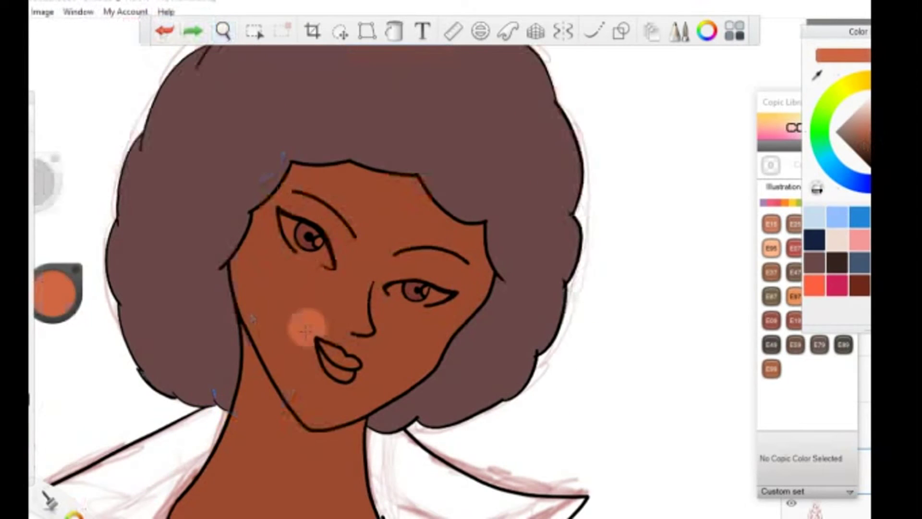
pyautogui.moveTo(260, 202); pyautogui.dragTo(298, 461)
pyautogui.moveTo(365, 182); pyautogui.dragTo(422, 298)
pyautogui.moveTo(475, 279)
pyautogui.mouseDown()
pyautogui.moveTo(346, 423)
pyautogui.moveTo(298, 514)
pyautogui.mouseUp()
pyautogui.moveTo(288, 461); pyautogui.dragTo(182, 509)
pyautogui.moveTo(356, 517); pyautogui.dragTo(340, 419)
pyautogui.moveTo(293, 461); pyautogui.dragTo(192, 485)
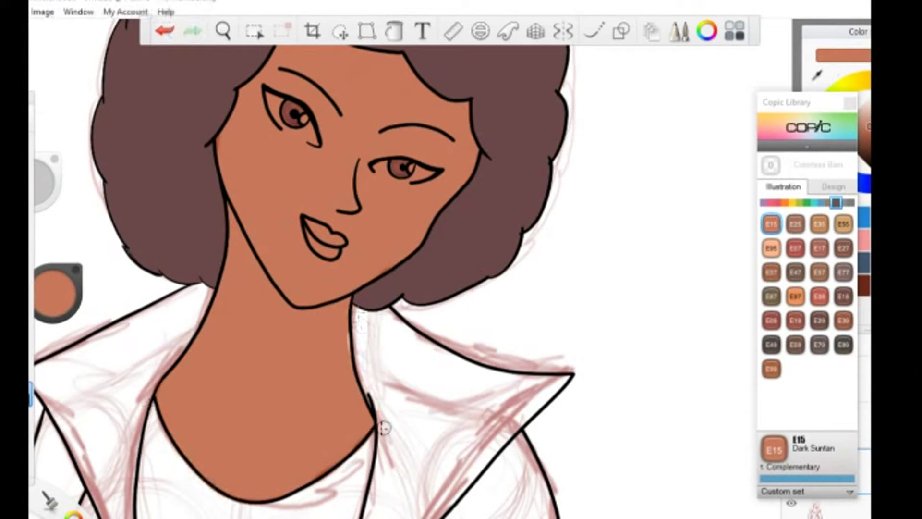
# Step: Paint the shirt between the jacket fronts light grey on a new layer below the skin
pyautogui.press('space')
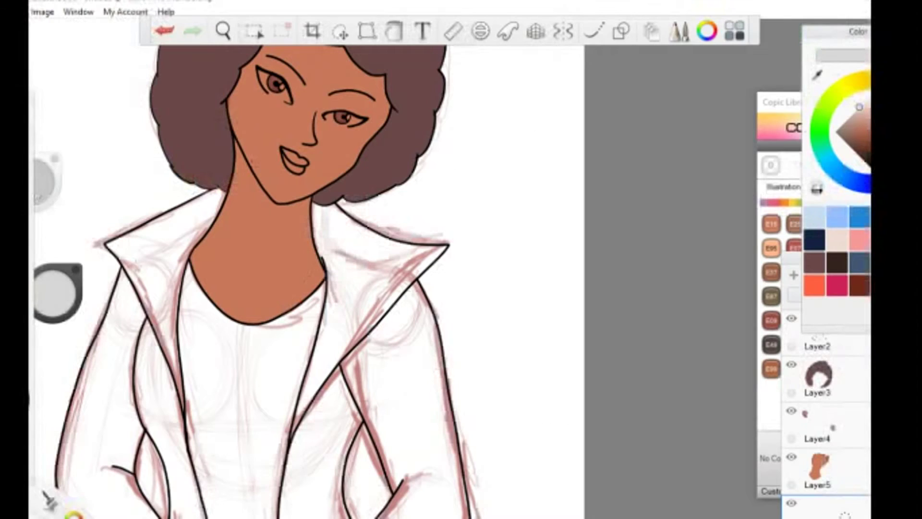
pyautogui.moveTo(221, 331)
pyautogui.mouseDown()
pyautogui.moveTo(226, 480)
pyautogui.moveTo(201, 326)
pyautogui.moveTo(259, 509)
pyautogui.mouseUp()
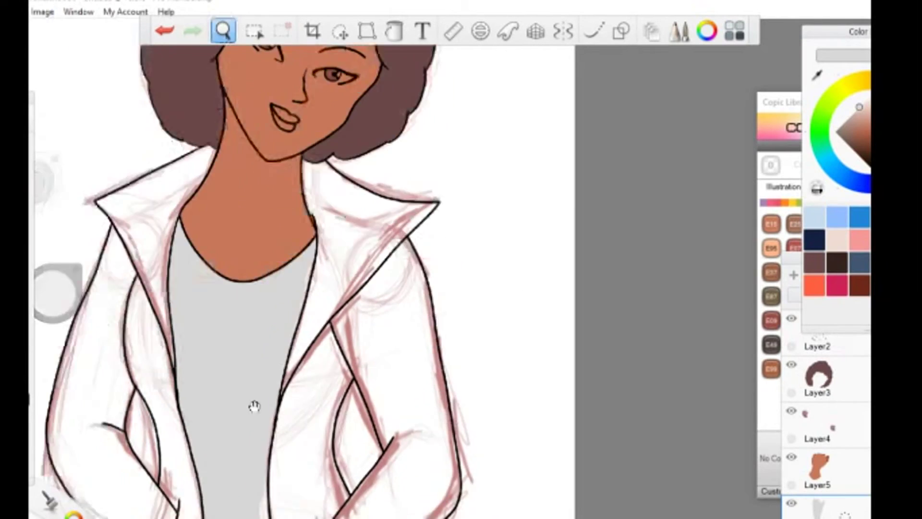
# Step: Try a blue and several Copic grey tones, including C3, on the jacket front
pyautogui.moveTo(253, 405)
pyautogui.mouseDown()
pyautogui.moveTo(197, 290)
pyautogui.moveTo(232, 334)
pyautogui.moveTo(370, 379)
pyautogui.mouseUp()
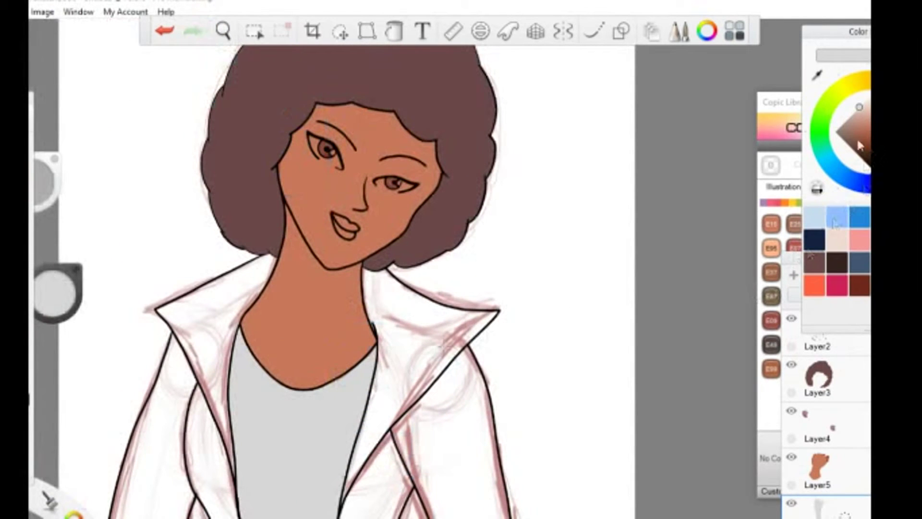
pyautogui.click(860, 217)
pyautogui.moveTo(432, 332); pyautogui.dragTo(385, 413)
pyautogui.click(165, 31)
pyautogui.click(783, 102)
pyautogui.click(795, 248)
pyautogui.moveTo(427, 327); pyautogui.dragTo(380, 452)
pyautogui.click(166, 31)
pyautogui.click(796, 273)
pyautogui.hotkey('ctrl', 'z')
pyautogui.click(772, 248)
pyautogui.moveTo(413, 336)
pyautogui.mouseDown()
pyautogui.moveTo(380, 417)
pyautogui.moveTo(365, 509)
pyautogui.mouseUp()
# Step: Select the jacket's regions from the line art with the Magic Wand and add a new layer for their colour
pyautogui.hotkey('ctrl', 'l')
pyautogui.scroll(-3, 346, 312)
pyautogui.click(254, 30)
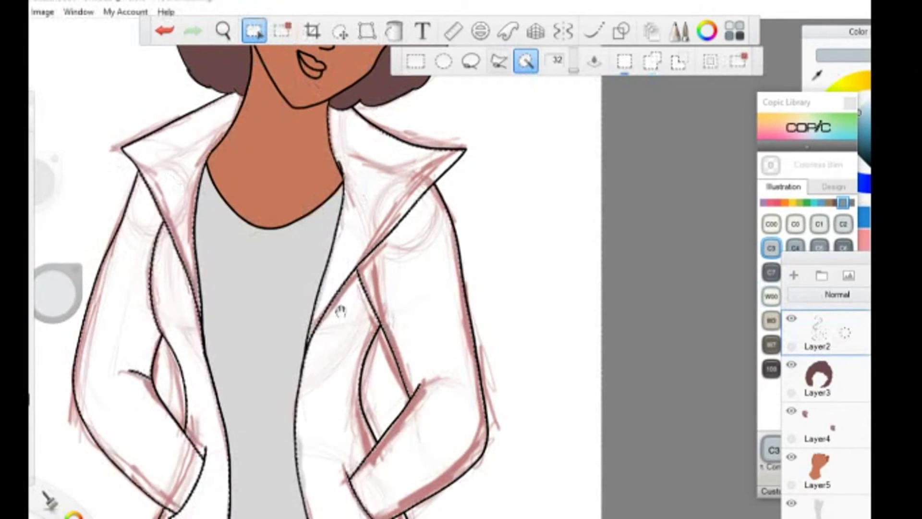
pyautogui.press('b')
pyautogui.click(794, 275)
# Step: Try the Copic grey C3 inside the jacket selection and undo the stroke
pyautogui.moveTo(423, 260); pyautogui.dragTo(336, 476)
pyautogui.click(166, 31)
# Step: Paint the right-hand half of the jacket dark red, covering its front panel, collar and sleeve
pyautogui.click(859, 31)
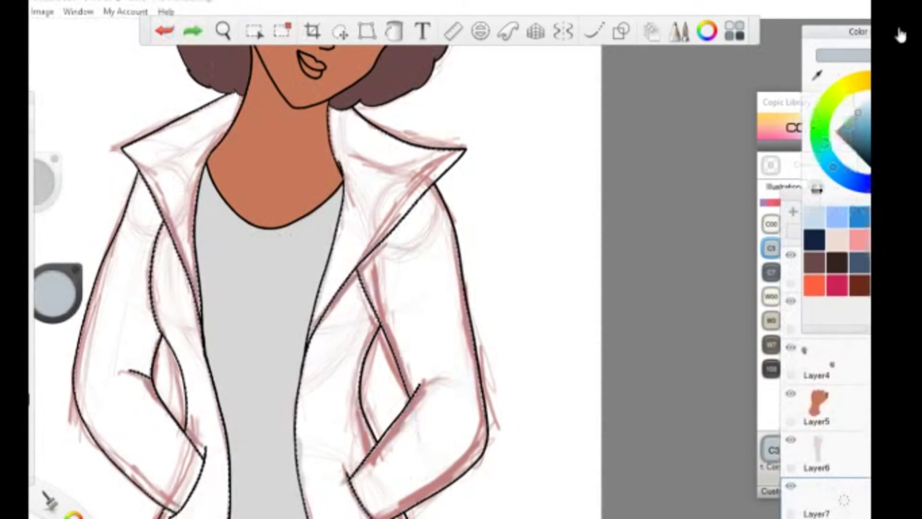
pyautogui.click(855, 139)
pyautogui.moveTo(362, 212); pyautogui.dragTo(317, 471)
pyautogui.moveTo(336, 375); pyautogui.dragTo(312, 514)
pyautogui.moveTo(365, 466); pyautogui.dragTo(385, 516)
pyautogui.moveTo(394, 317); pyautogui.dragTo(461, 480)
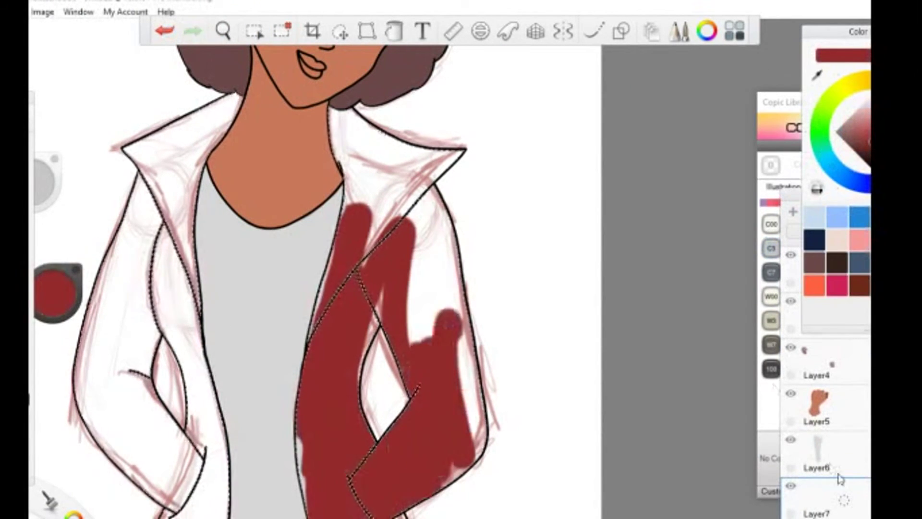
pyautogui.click(836, 480)
pyautogui.moveTo(403, 211); pyautogui.dragTo(370, 336)
pyautogui.moveTo(346, 121); pyautogui.dragTo(447, 269)
pyautogui.moveTo(437, 402); pyautogui.dragTo(474, 461)
# Step: Paint the left-hand half of the jacket dark red, including its lapel, sleeve and collar
pyautogui.moveTo(193, 394)
pyautogui.mouseDown()
pyautogui.moveTo(202, 510)
pyautogui.moveTo(212, 163)
pyautogui.mouseUp()
pyautogui.moveTo(144, 115); pyautogui.dragTo(96, 481)
pyautogui.moveTo(149, 423); pyautogui.dragTo(158, 250)
pyautogui.moveTo(130, 144)
pyautogui.mouseDown()
pyautogui.moveTo(184, 485)
pyautogui.moveTo(268, 339)
pyautogui.moveTo(330, 350)
pyautogui.moveTo(713, 288)
pyautogui.moveTo(251, 87)
pyautogui.mouseUp()
# Step: Recolour the shirt with the Copic colour C9 Cool Gray No.9 on the shirt layer
pyautogui.press('space')
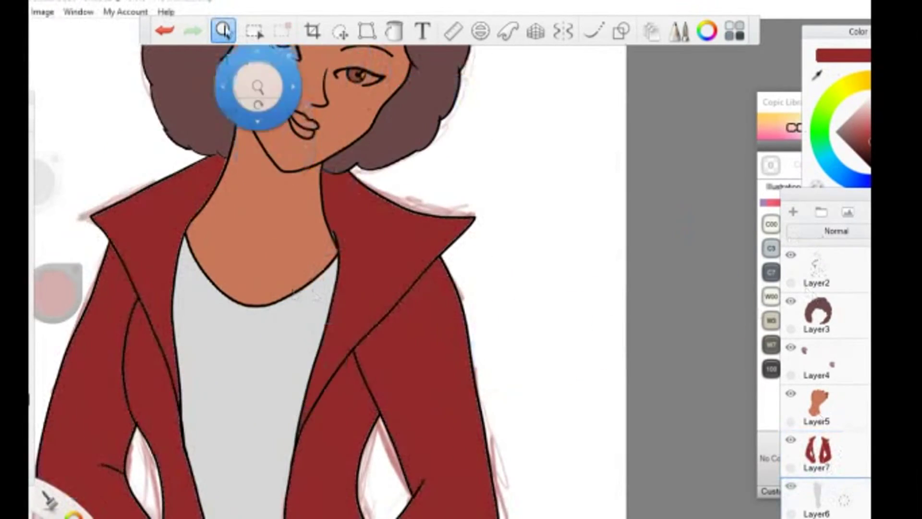
pyautogui.click(788, 102)
pyautogui.click(819, 272)
pyautogui.moveTo(298, 308)
pyautogui.mouseDown()
pyautogui.moveTo(270, 371)
pyautogui.moveTo(192, 249)
pyautogui.moveTo(307, 312)
pyautogui.moveTo(269, 144)
pyautogui.moveTo(267, 240)
pyautogui.moveTo(488, 411)
pyautogui.moveTo(471, 514)
pyautogui.moveTo(453, 504)
pyautogui.mouseUp()
# Step: Draw two small black circular buttons on each jacket lapel with the Ellipse tool on a new layer
pyautogui.press('space')
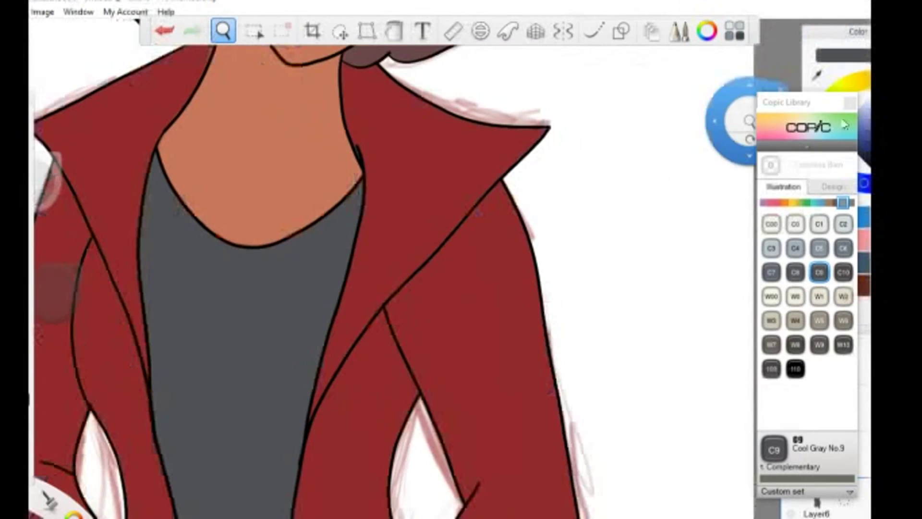
pyautogui.press('o')
pyautogui.hotkey('ctrl', 'i')
pyautogui.hotkey('ctrl', 'l')
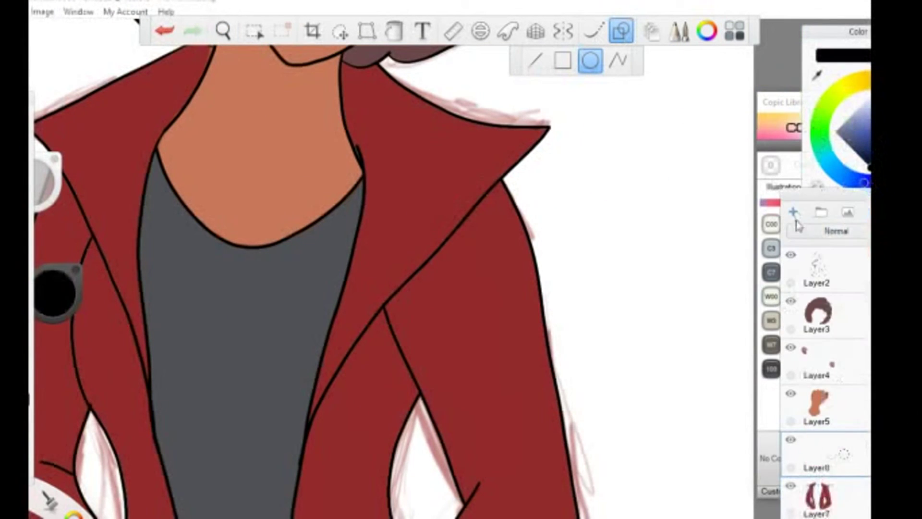
pyautogui.click(793, 212)
pyautogui.moveTo(447, 138); pyautogui.dragTo(500, 192)
pyautogui.hotkey('ctrl', 'z')
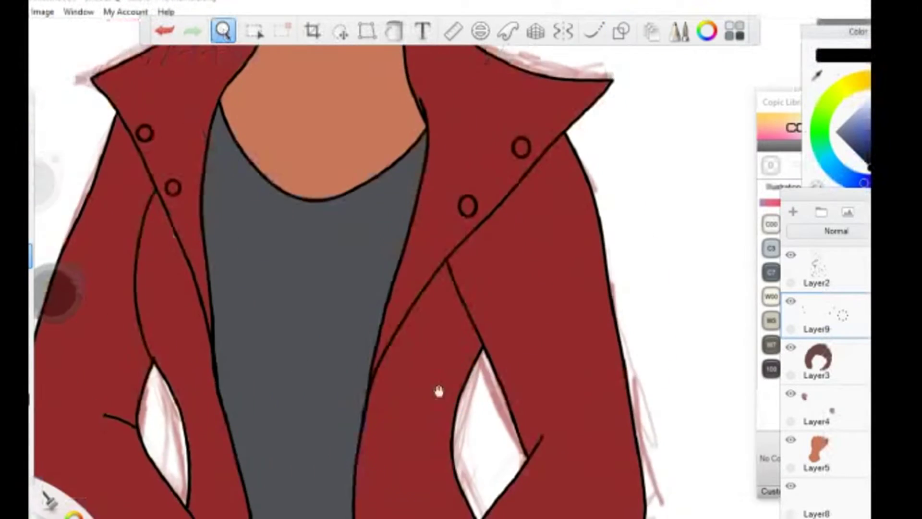
# Step: Paint the whites and round highlights of both eyes white on a new layer below the line art
pyautogui.moveTo(437, 391); pyautogui.dragTo(422, 370)
pyautogui.click(834, 368)
pyautogui.hotkey('ctrl', 'shift', 'n')
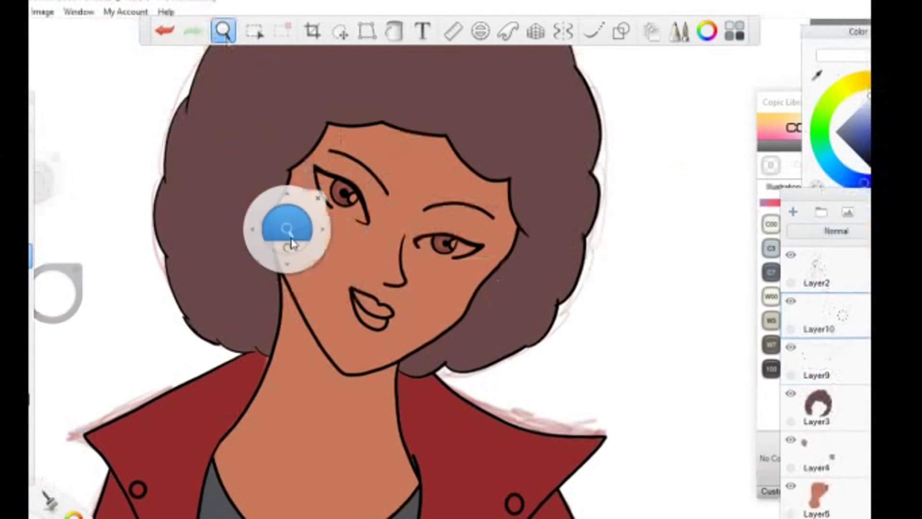
pyautogui.moveTo(288, 230); pyautogui.dragTo(315, 254)
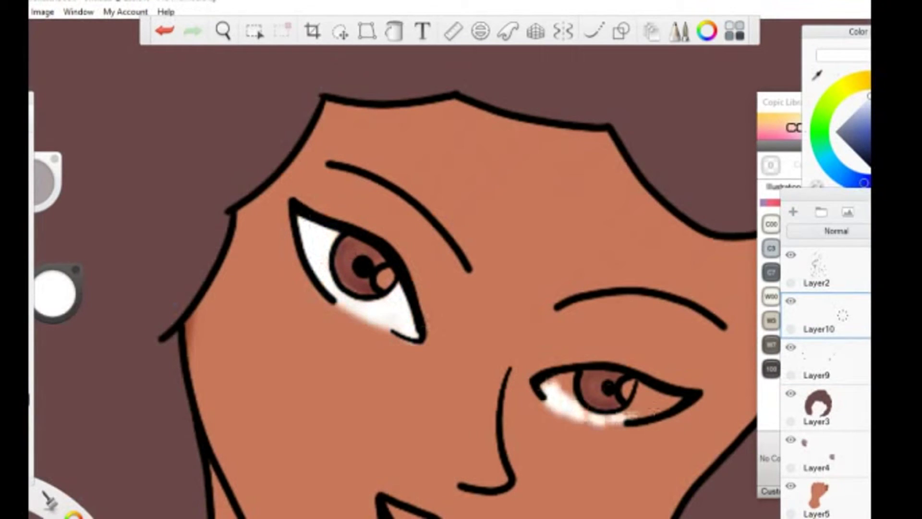
pyautogui.hotkey('ctrl', 'z')
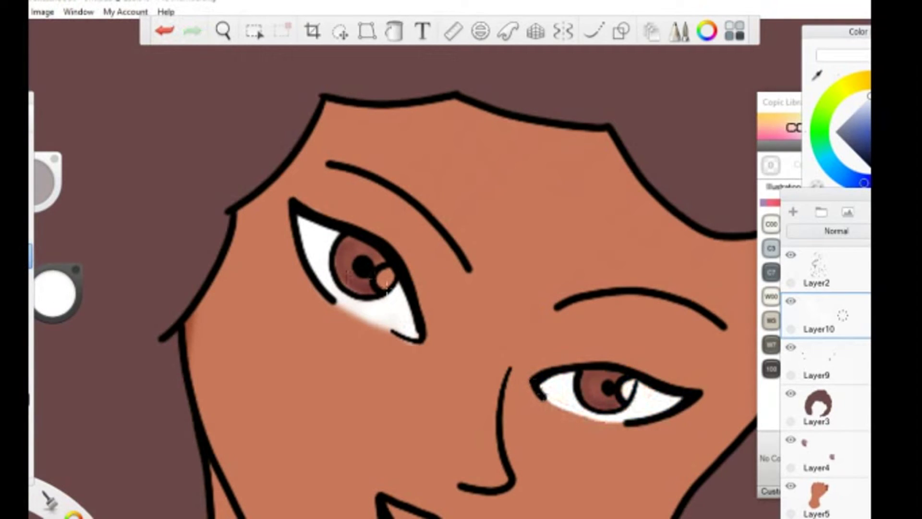
pyautogui.moveTo(564, 468); pyautogui.dragTo(564, 333)
# Step: Finish the white highlight of the left-hand eye on a new layer below the line art, and check the whole figure
pyautogui.moveTo(511, 412); pyautogui.dragTo(689, 251)
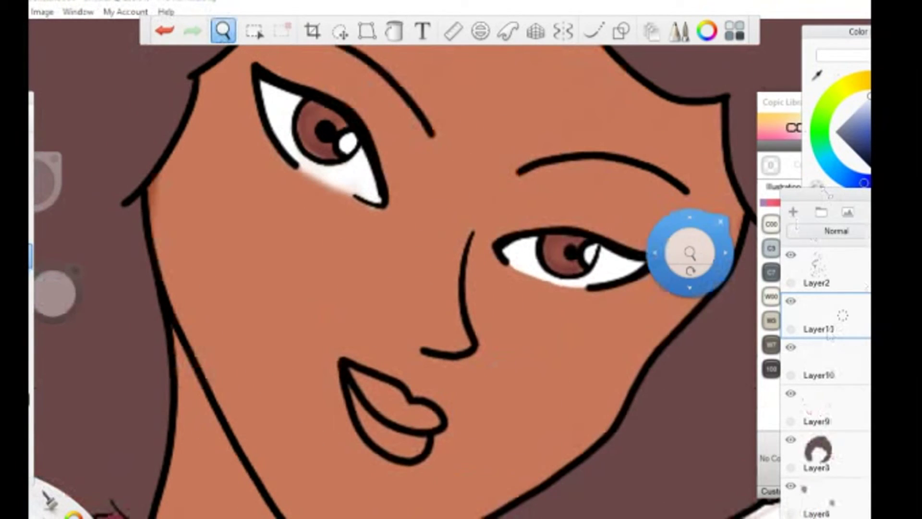
pyautogui.click(773, 365)
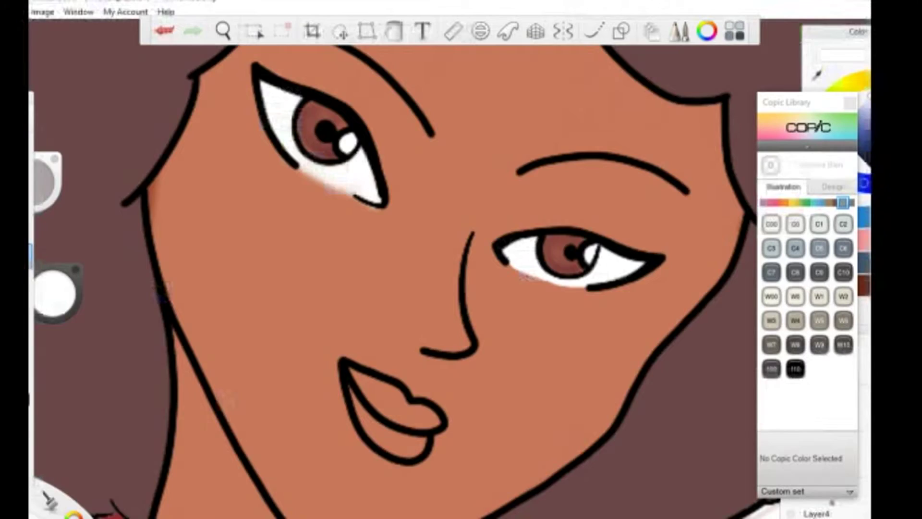
pyautogui.scroll(5, 456, 438)
pyautogui.scroll(-5, 604, 461)
pyautogui.scroll(3, 570, 411)
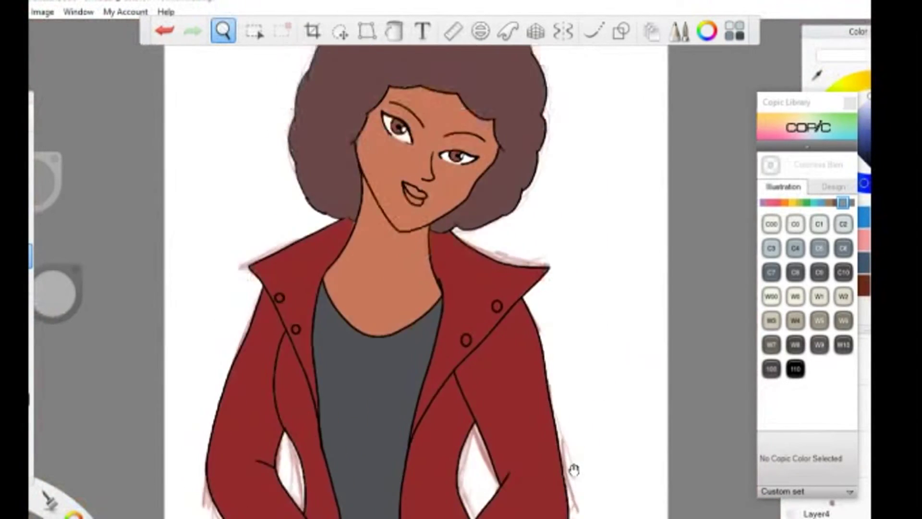
pyautogui.scroll(3, 449, 376)
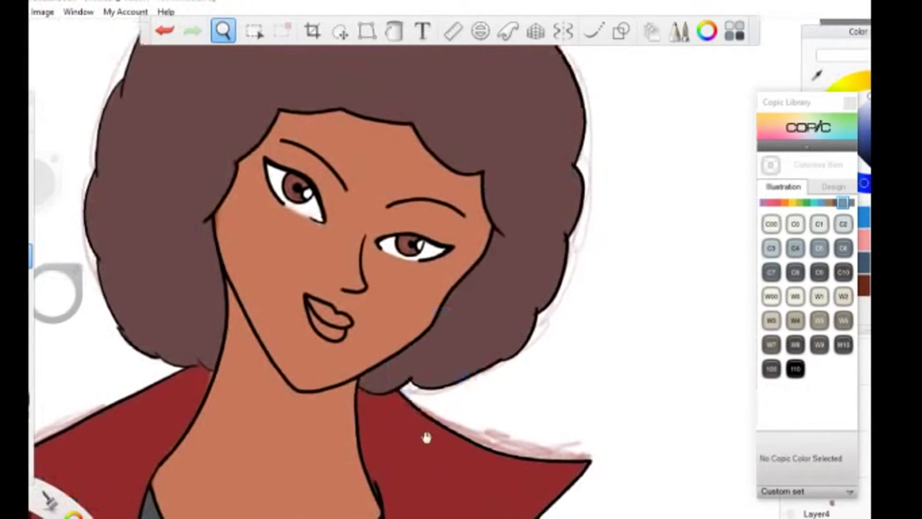
# Step: Paint the lips dark red with a soft pink highlight in the middle, on a new layer above the skin
pyautogui.click(821, 180)
pyautogui.click(837, 286)
pyautogui.scroll(3, 345, 441)
pyautogui.moveTo(268, 146); pyautogui.dragTo(307, 189)
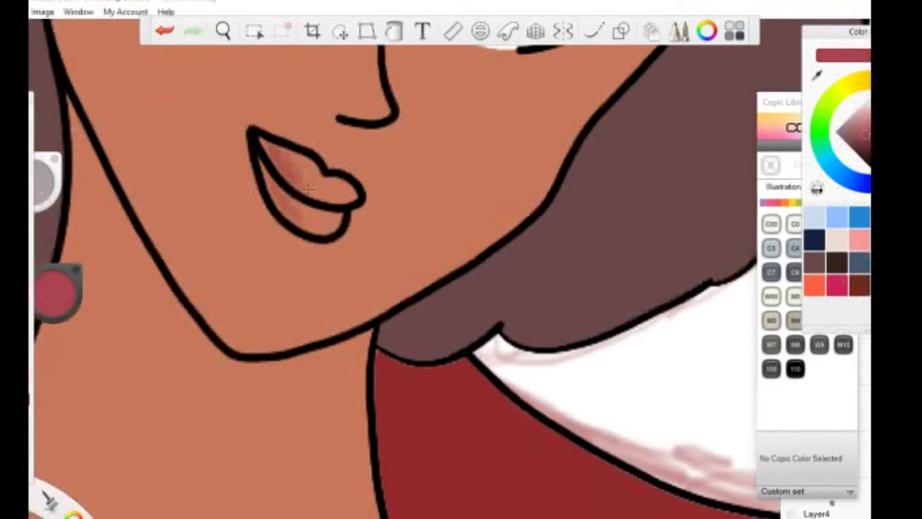
pyautogui.hotkey('ctrl', 'z')
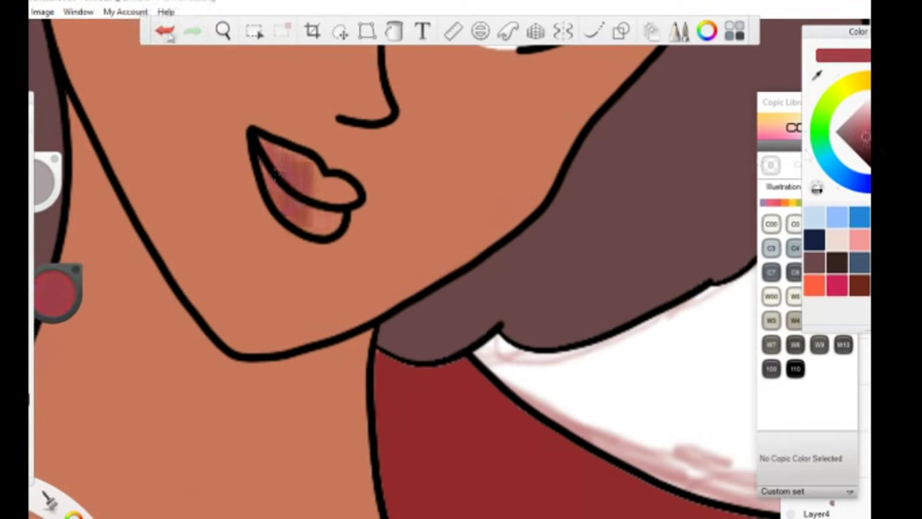
pyautogui.hotkey('ctrl', 'z')
pyautogui.moveTo(329, 187)
pyautogui.mouseDown()
pyautogui.moveTo(298, 216)
pyautogui.moveTo(269, 154)
pyautogui.moveTo(330, 188)
pyautogui.mouseUp()
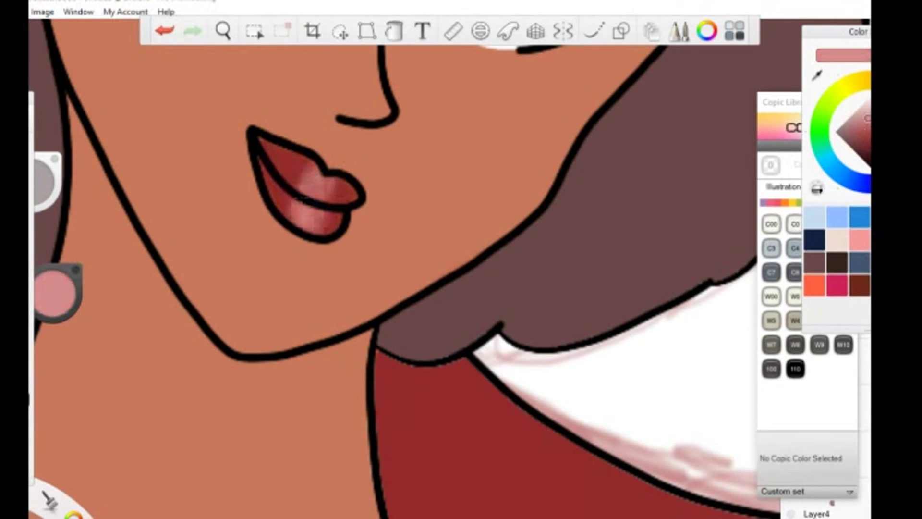
# Step: Try a hard-edged reddish-brown shadow under the jaw across the neck on a new layer above the skin, and hide that layer
pyautogui.scroll(-3, 519, 418)
pyautogui.scroll(2, 519, 418)
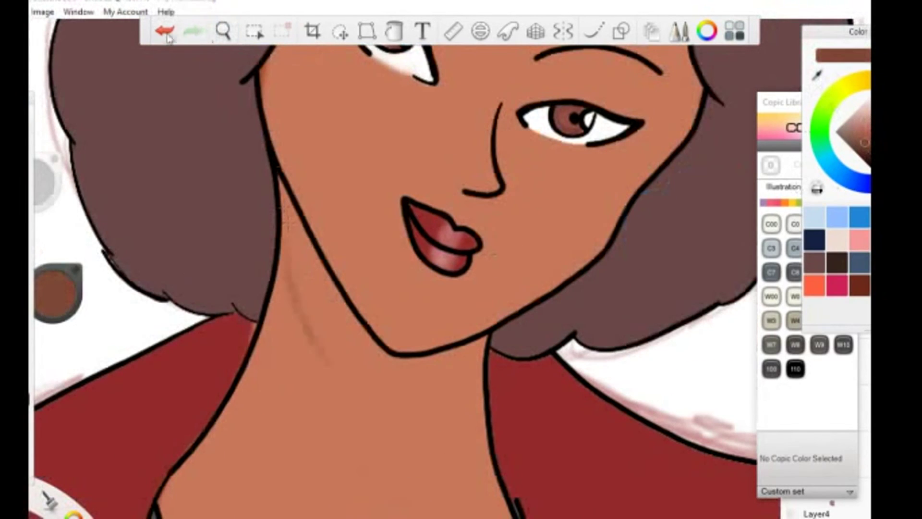
pyautogui.click(834, 499)
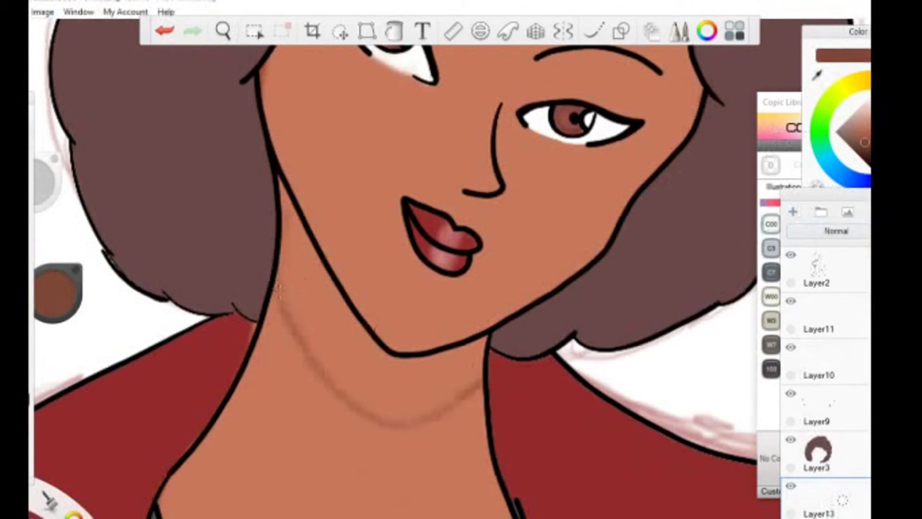
pyautogui.hotkey('ctrl', 'z')
pyautogui.keyDown('alt'); pyautogui.click(290, 389); pyautogui.keyUp('alt')
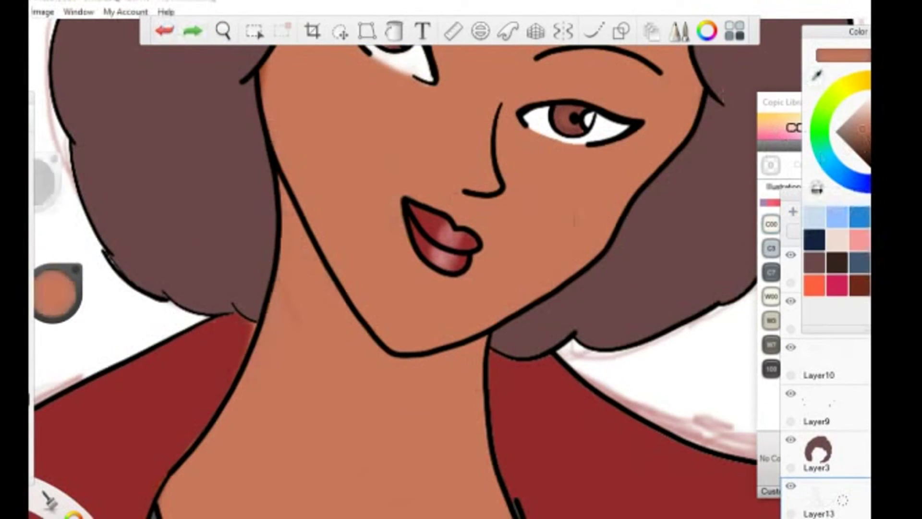
pyautogui.keyDown('alt'); pyautogui.click(243, 194); pyautogui.keyUp('alt')
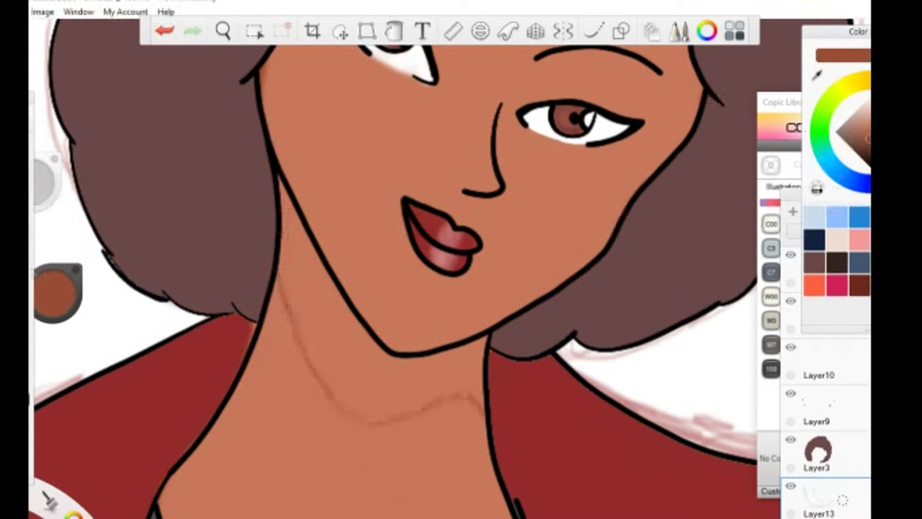
pyautogui.moveTo(339, 393); pyautogui.dragTo(283, 271)
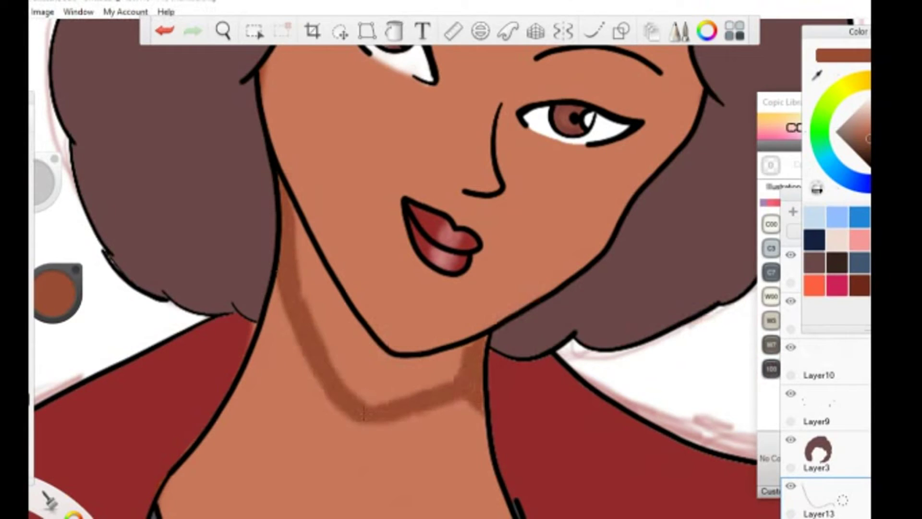
pyautogui.moveTo(364, 412)
pyautogui.mouseDown()
pyautogui.moveTo(432, 370)
pyautogui.moveTo(364, 412)
pyautogui.moveTo(336, 389)
pyautogui.moveTo(284, 279)
pyautogui.mouseUp()
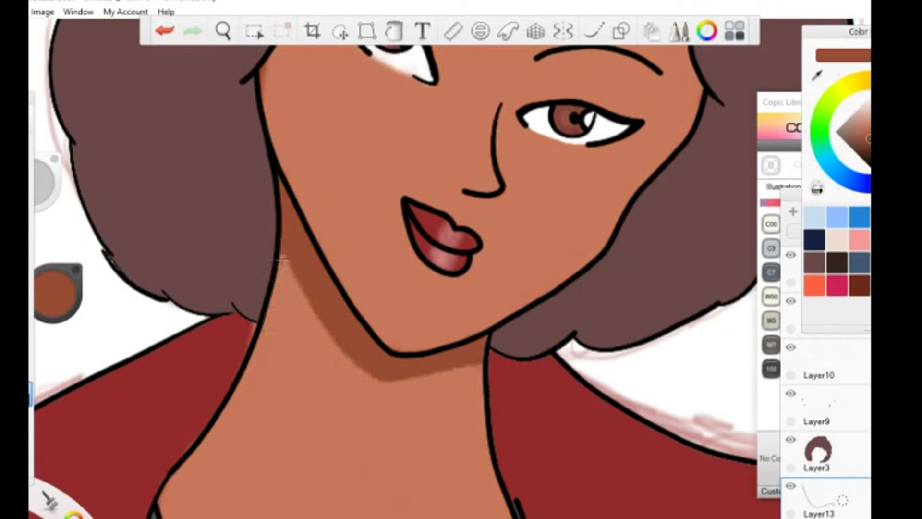
pyautogui.moveTo(480, 363); pyautogui.dragTo(403, 418)
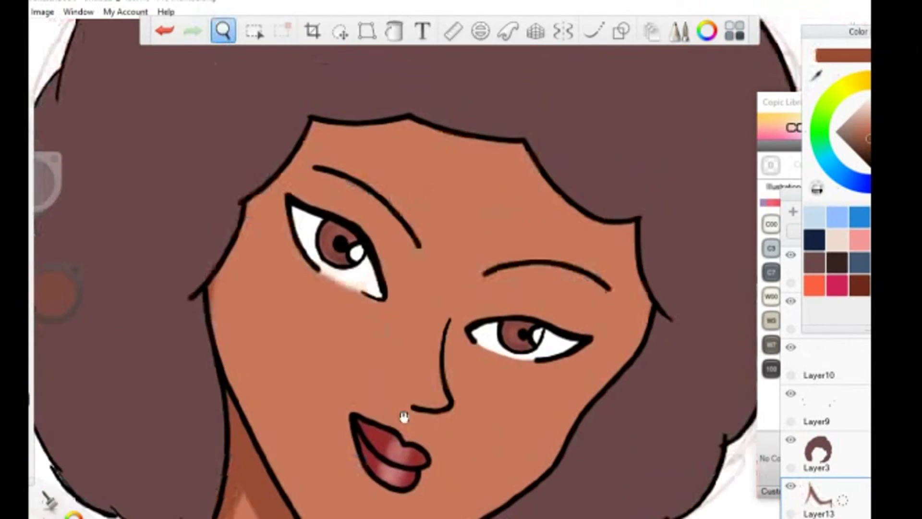
pyautogui.moveTo(223, 422); pyautogui.dragTo(175, 220)
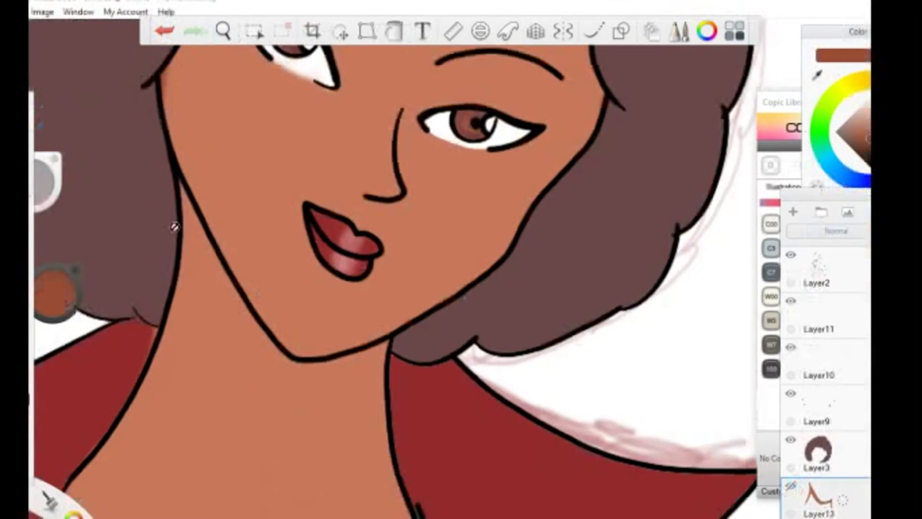
# Step: Try a soft, blended reddish-brown shadow under the jaw on another new layer
pyautogui.moveTo(260, 269)
pyautogui.mouseDown()
pyautogui.moveTo(206, 346)
pyautogui.moveTo(374, 399)
pyautogui.mouseUp()
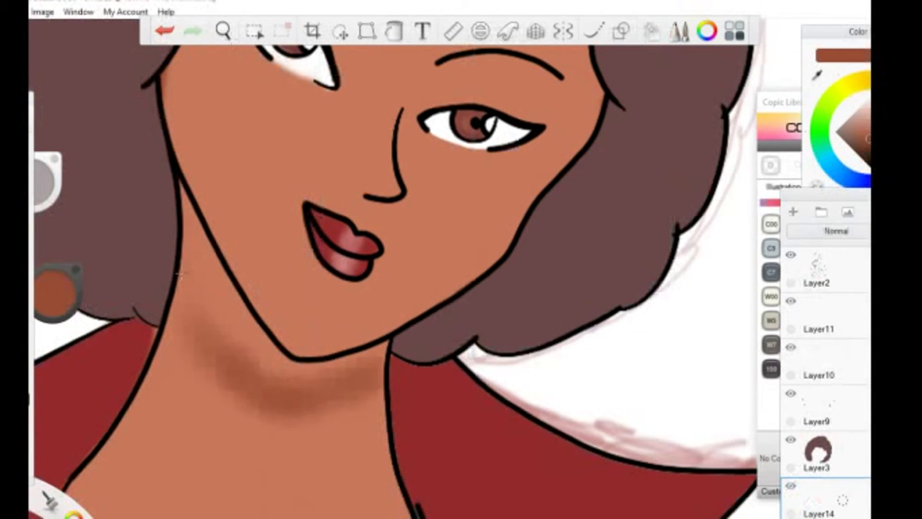
pyautogui.moveTo(182, 250); pyautogui.dragTo(240, 355)
pyautogui.moveTo(240, 308); pyautogui.dragTo(355, 374)
pyautogui.moveTo(201, 259)
pyautogui.mouseDown()
pyautogui.moveTo(255, 341)
pyautogui.moveTo(331, 372)
pyautogui.mouseUp()
pyautogui.moveTo(231, 293)
pyautogui.mouseDown()
pyautogui.moveTo(288, 343)
pyautogui.moveTo(380, 379)
pyautogui.mouseUp()
pyautogui.moveTo(289, 247); pyautogui.dragTo(288, 231)
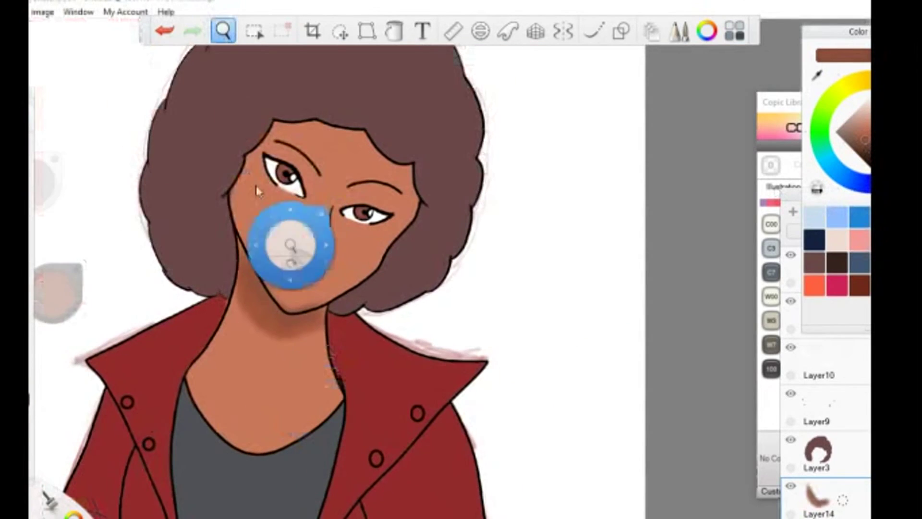
# Step: Remove the soft neck shadow and refill the skin on its layer with a lighter orange tone
pyautogui.moveTo(364, 365); pyautogui.dragTo(364, 337)
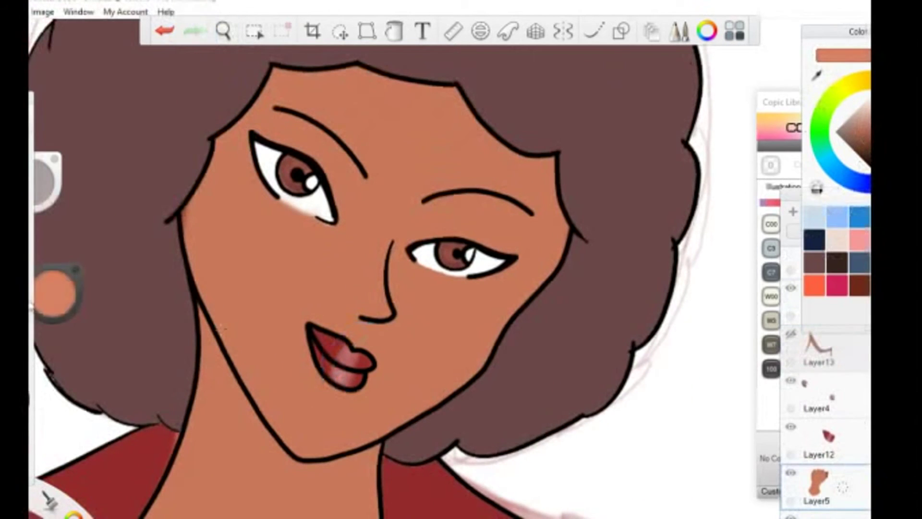
pyautogui.click(284, 511)
pyautogui.click(874, 137)
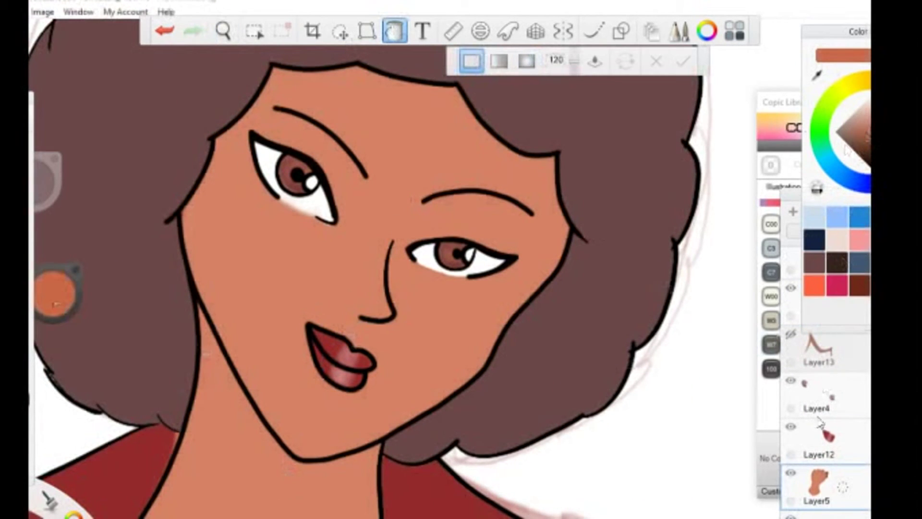
# Step: Brush soft orange shading along the left-hand cheek, the hairline and the neck below the chin on Layer14
pyautogui.click(793, 211)
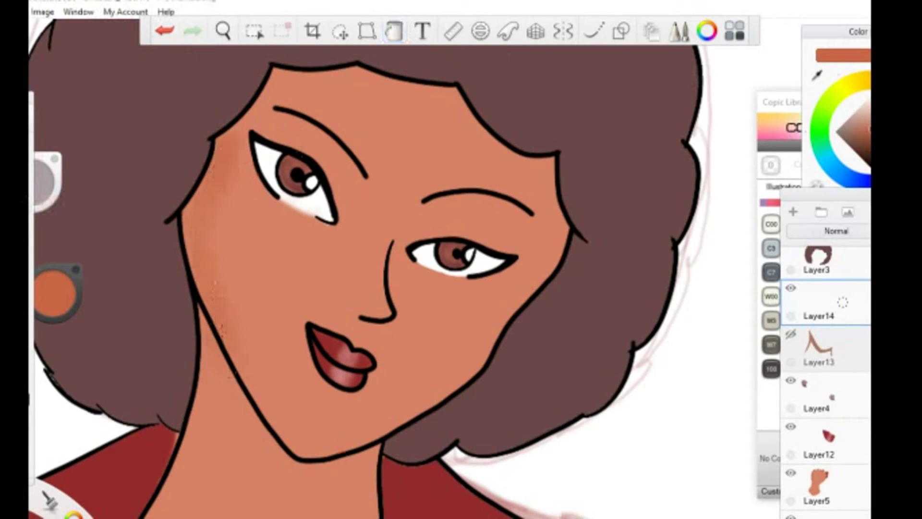
pyautogui.moveTo(372, 80); pyautogui.dragTo(507, 157)
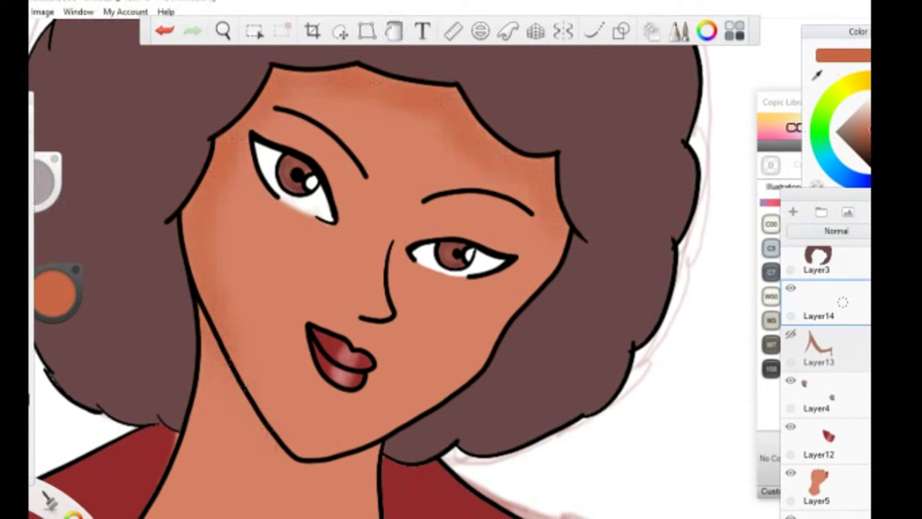
pyautogui.moveTo(207, 375); pyautogui.dragTo(365, 494)
# Step: Deepen the hairline, cheek and neck shading with a darker orange-brown, and shade the underside of the nose
pyautogui.click(871, 142)
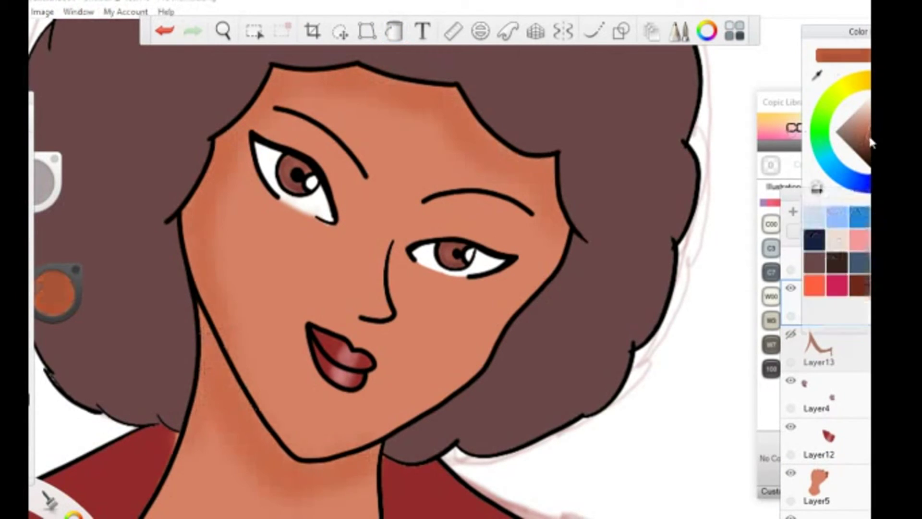
pyautogui.moveTo(197, 254)
pyautogui.mouseDown()
pyautogui.moveTo(266, 439)
pyautogui.moveTo(370, 464)
pyautogui.mouseUp()
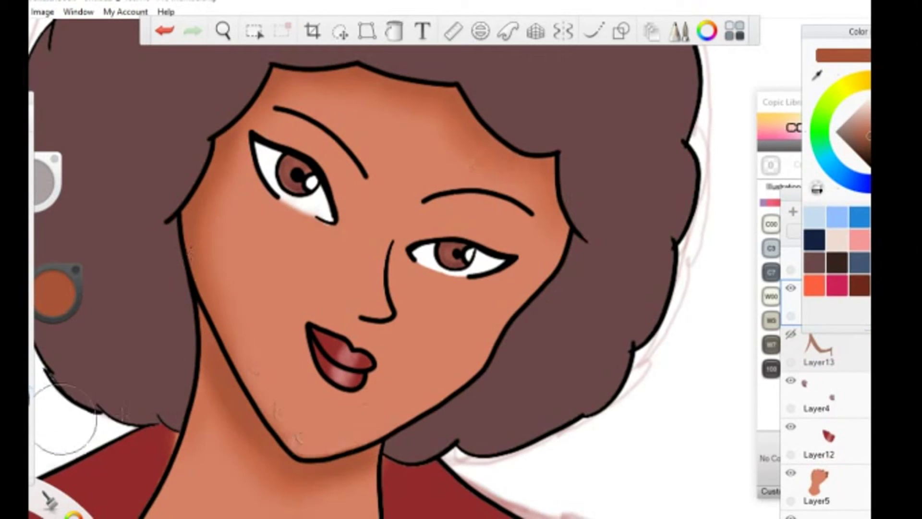
pyautogui.click(223, 30)
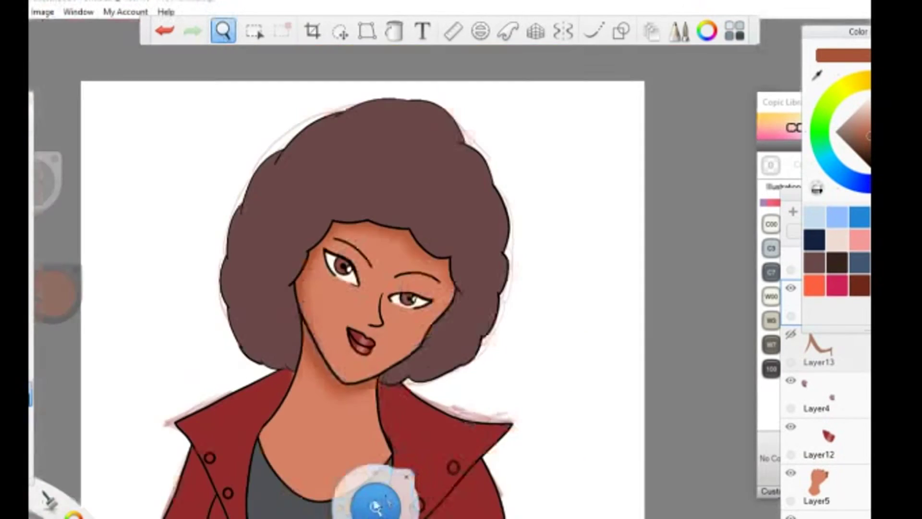
pyautogui.moveTo(370, 494); pyautogui.dragTo(226, 494)
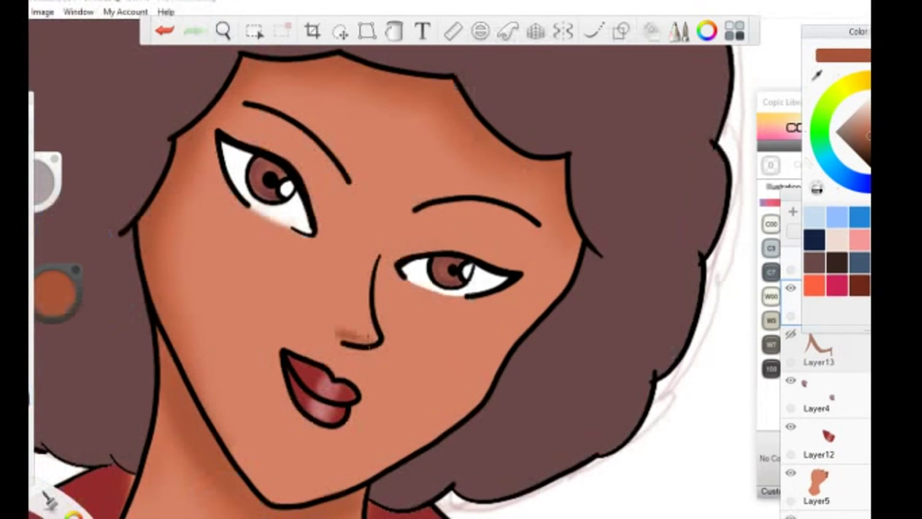
# Step: Brush soft dark maroon shadows onto the jacket beneath both lapels on a new layer above the skin shading
pyautogui.moveTo(423, 243); pyautogui.dragTo(474, 494)
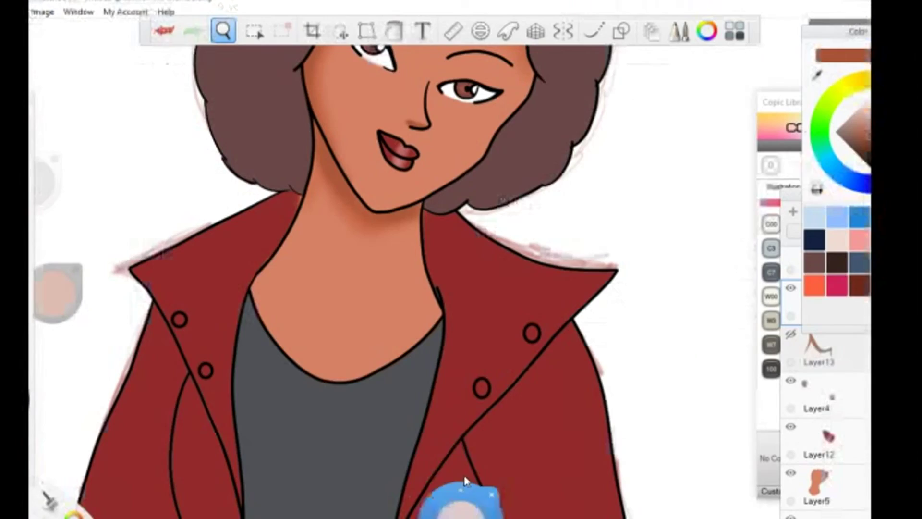
pyautogui.keyDown('alt'); pyautogui.click(161, 377); pyautogui.keyUp('alt')
pyautogui.click(793, 211)
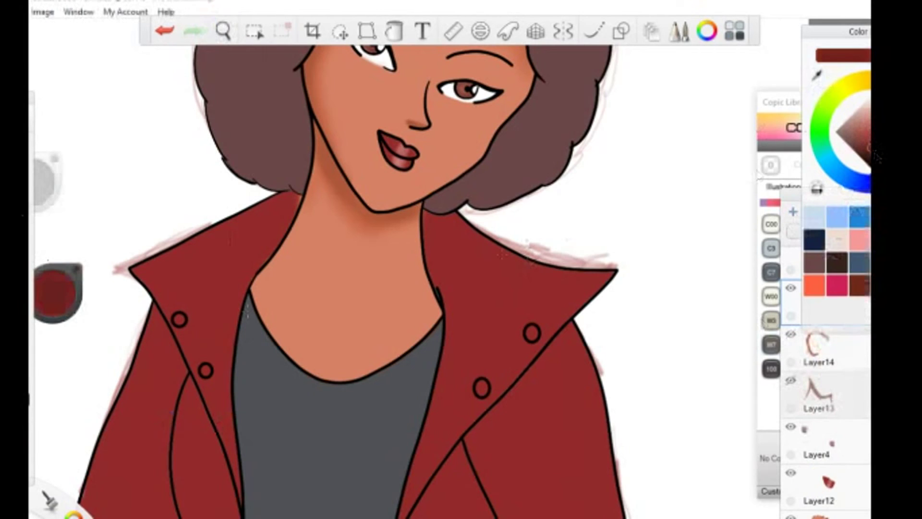
pyautogui.click(676, 33)
pyautogui.moveTo(475, 247)
pyautogui.mouseDown()
pyautogui.moveTo(462, 288)
pyautogui.moveTo(442, 261)
pyautogui.mouseUp()
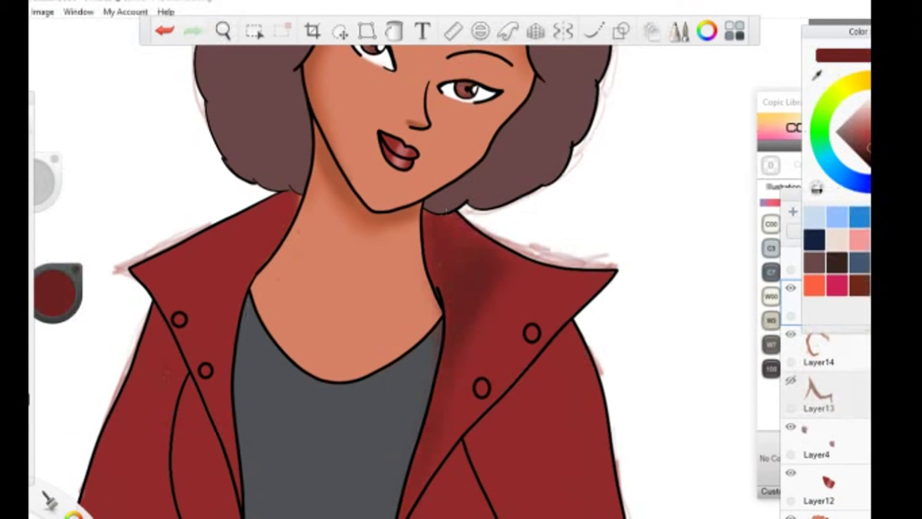
pyautogui.hotkey('ctrl', 'z')
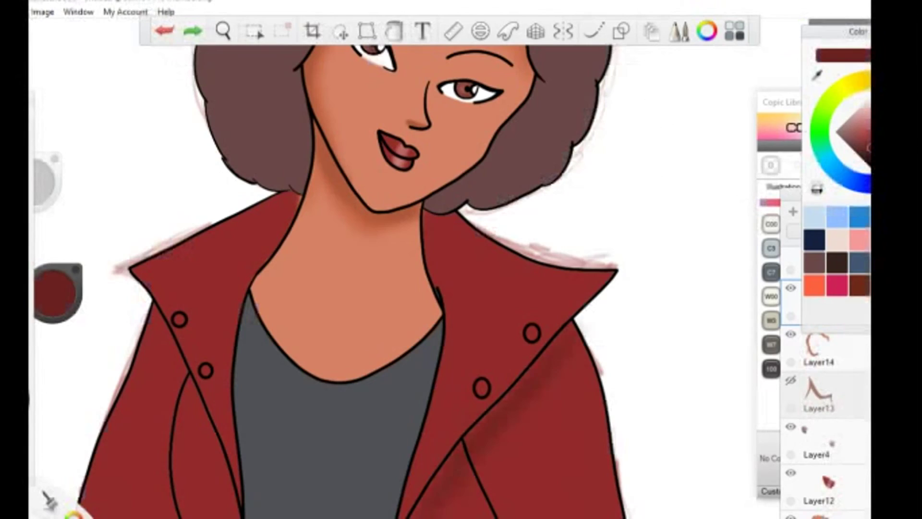
pyautogui.scroll(-2, 354, 289)
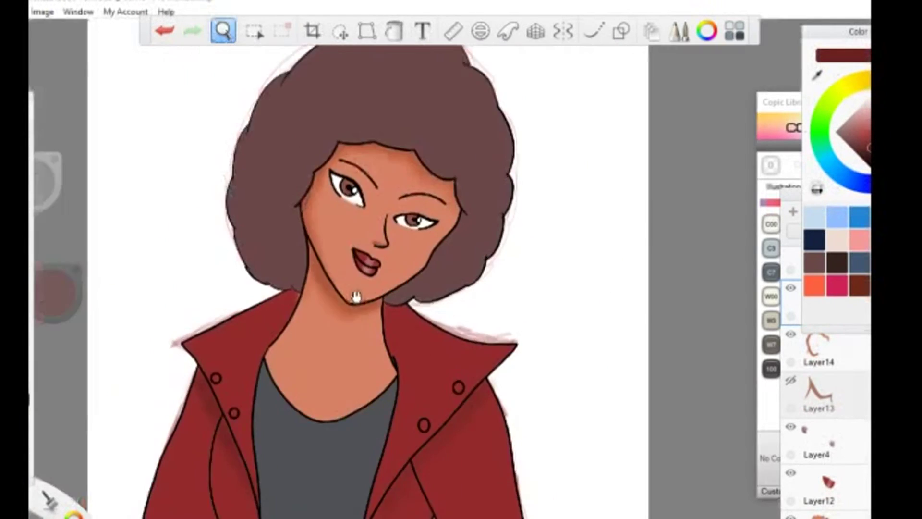
# Step: Shade the upper part of the jacket collar dark maroon on both sides of the neck
pyautogui.scroll(4, 385, 286)
pyautogui.moveTo(422, 342); pyautogui.dragTo(480, 432)
pyautogui.hotkey('ctrl', 'z')
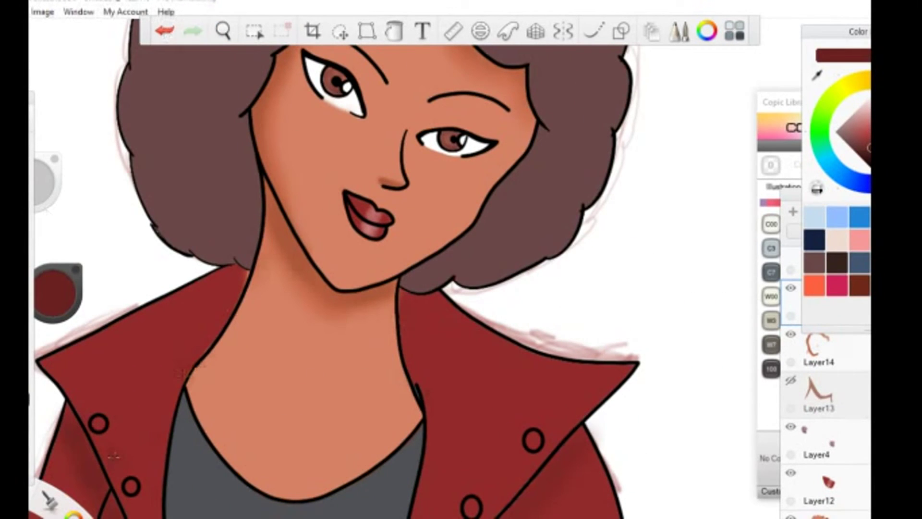
pyautogui.moveTo(192, 307); pyautogui.dragTo(82, 404)
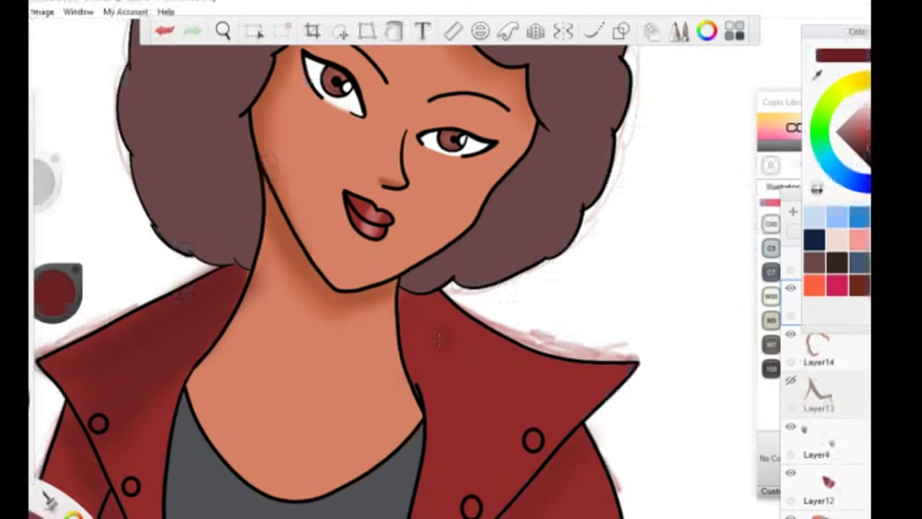
pyautogui.moveTo(403, 312); pyautogui.dragTo(419, 327)
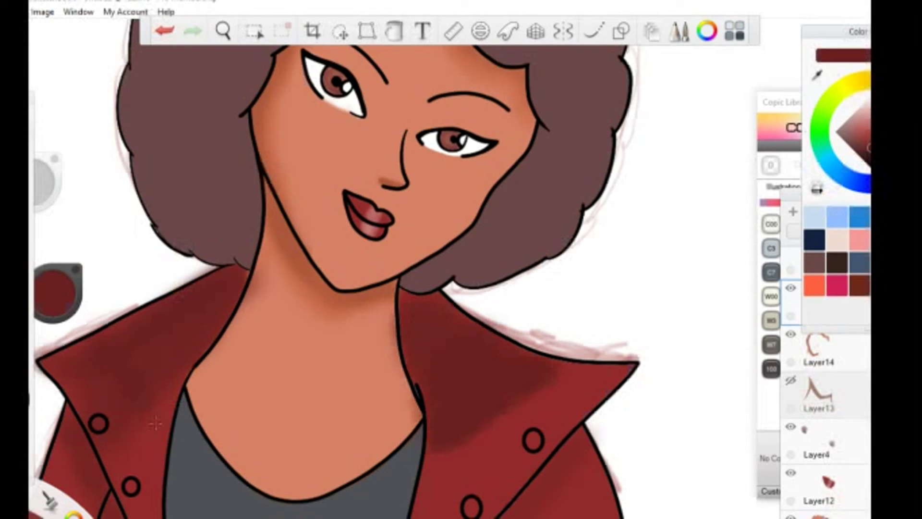
pyautogui.moveTo(155, 423)
pyautogui.mouseDown()
pyautogui.moveTo(330, 236)
pyautogui.moveTo(94, 264)
pyautogui.mouseUp()
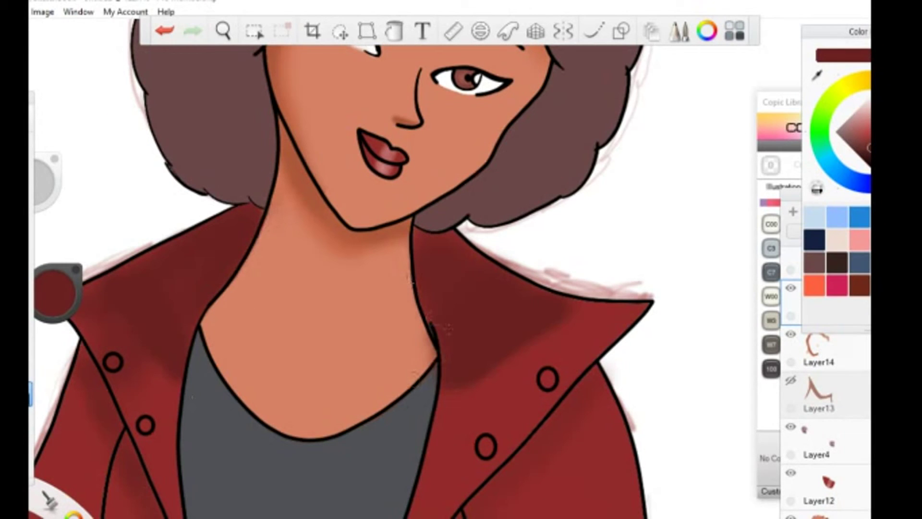
pyautogui.moveTo(481, 200); pyautogui.dragTo(438, 402)
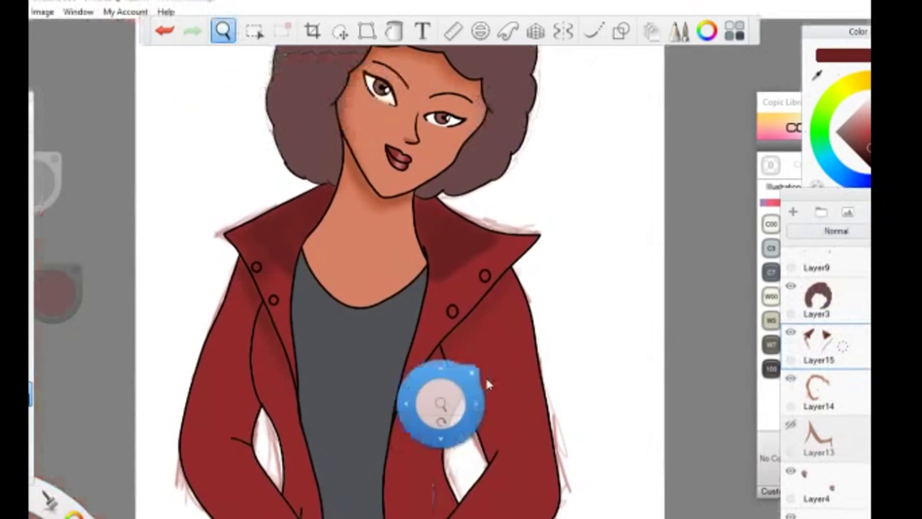
# Step: Brush a soft lighter mauve-brown highlight along the outer edge of the afro on a new layer
pyautogui.moveTo(370, 395)
pyautogui.mouseDown()
pyautogui.moveTo(370, 491)
pyautogui.moveTo(700, 308)
pyautogui.mouseUp()
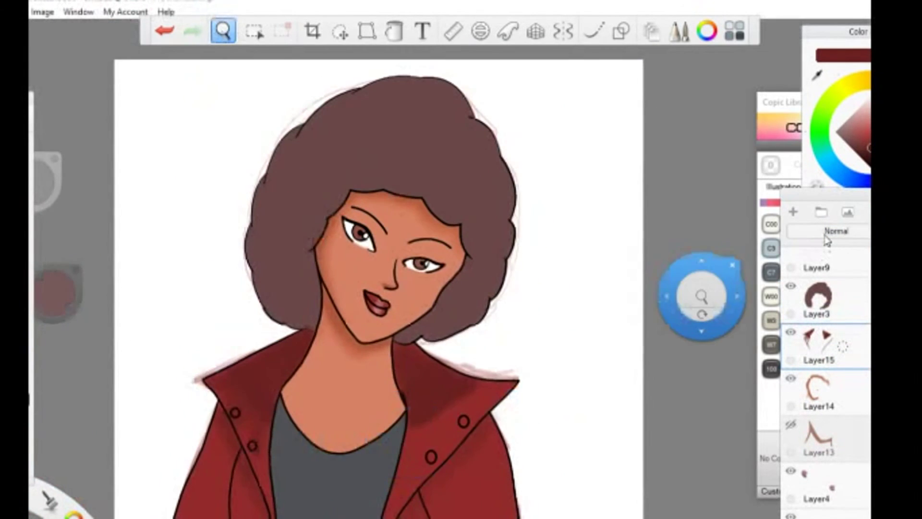
pyautogui.moveTo(442, 490); pyautogui.dragTo(307, 457)
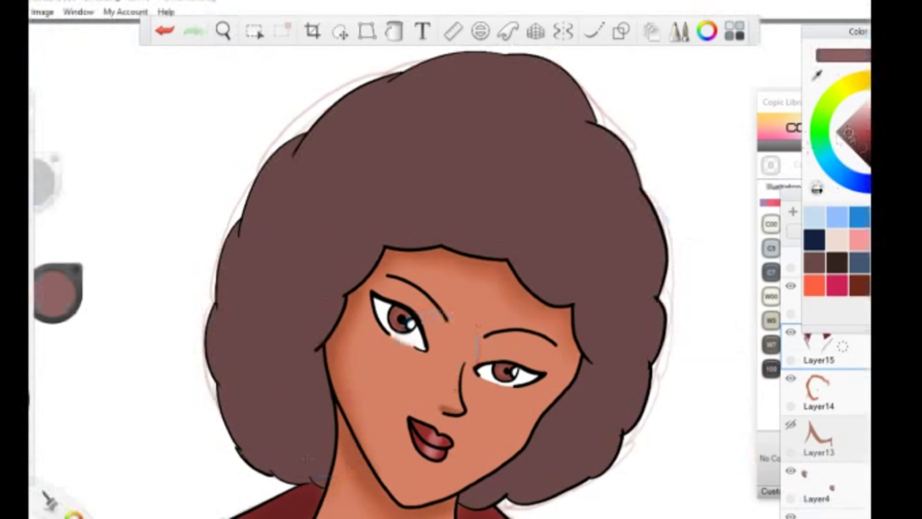
pyautogui.hotkey('ctrl', 'shift', 'n')
pyautogui.moveTo(240, 446)
pyautogui.mouseDown()
pyautogui.moveTo(235, 374)
pyautogui.moveTo(260, 182)
pyautogui.moveTo(413, 80)
pyautogui.moveTo(585, 100)
pyautogui.mouseUp()
pyautogui.click(817, 187)
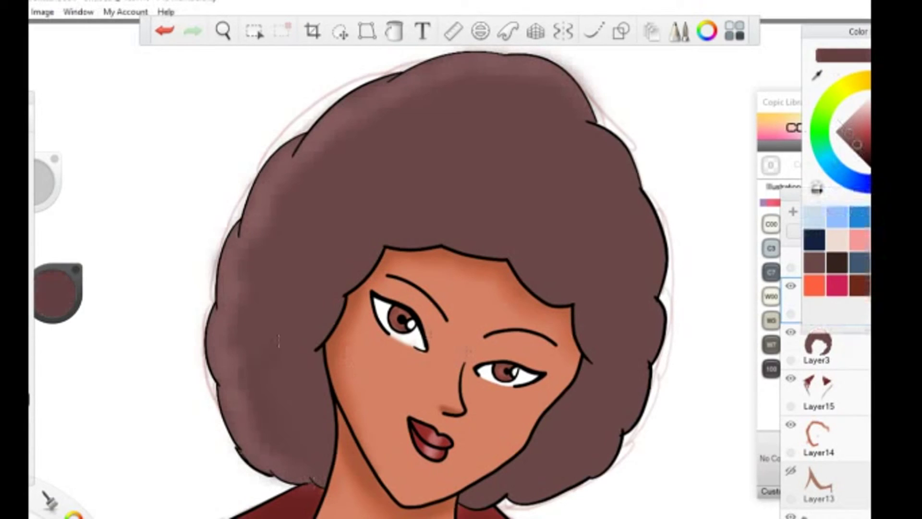
# Step: Shade the inner mass of the afro with soft diagonal dark maroon strokes and clean up the spill outside its outline
pyautogui.click(837, 262)
pyautogui.moveTo(259, 428)
pyautogui.mouseDown()
pyautogui.moveTo(269, 211)
pyautogui.moveTo(271, 414)
pyautogui.moveTo(296, 447)
pyautogui.moveTo(269, 201)
pyautogui.moveTo(336, 471)
pyautogui.moveTo(271, 408)
pyautogui.mouseUp()
pyautogui.click(164, 31)
pyautogui.moveTo(384, 144)
pyautogui.mouseDown()
pyautogui.moveTo(528, 96)
pyautogui.moveTo(624, 144)
pyautogui.moveTo(634, 312)
pyautogui.moveTo(552, 456)
pyautogui.moveTo(576, 231)
pyautogui.mouseUp()
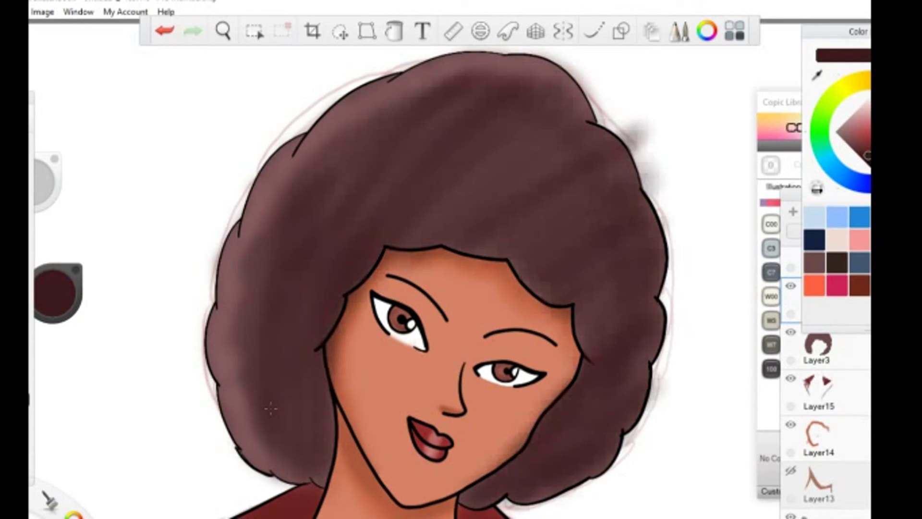
pyautogui.moveTo(644, 120); pyautogui.dragTo(644, 120)
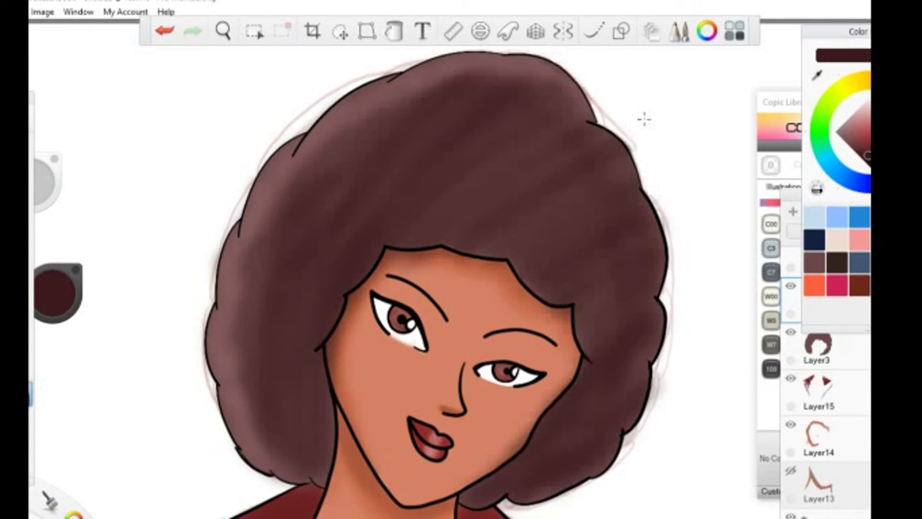
# Step: Brush soft dark maroon shading over the upper part of both jacket sleeves
pyautogui.scroll(-10, 426, 439)
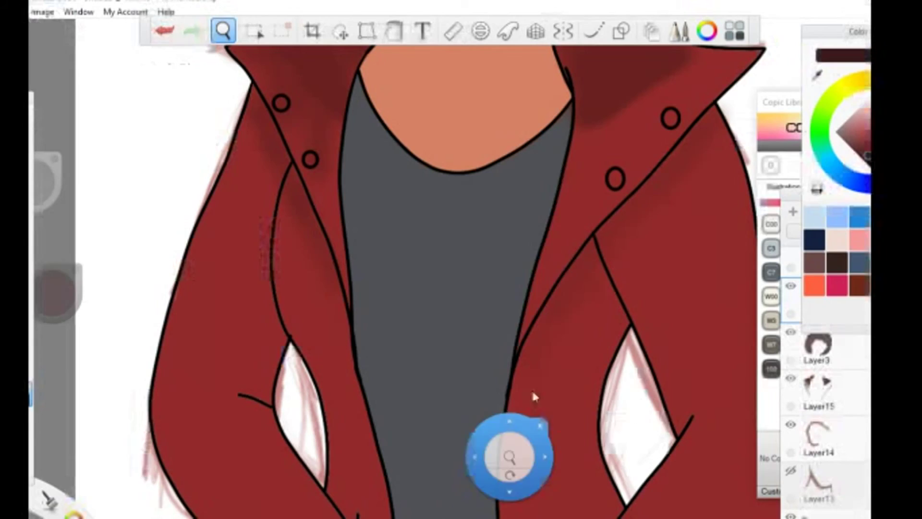
pyautogui.click(870, 154)
pyautogui.click(869, 151)
pyautogui.moveTo(259, 380)
pyautogui.mouseDown()
pyautogui.moveTo(168, 351)
pyautogui.moveTo(272, 169)
pyautogui.mouseUp()
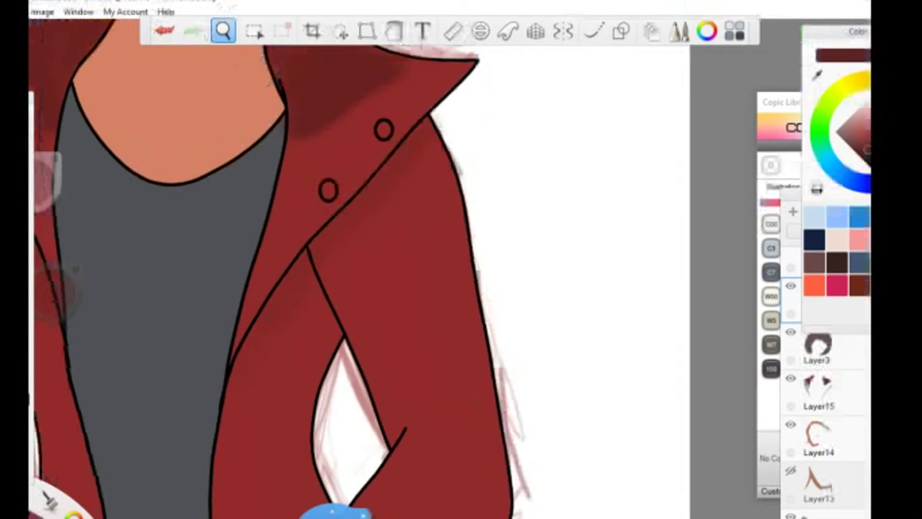
pyautogui.scroll(2, 269, 269)
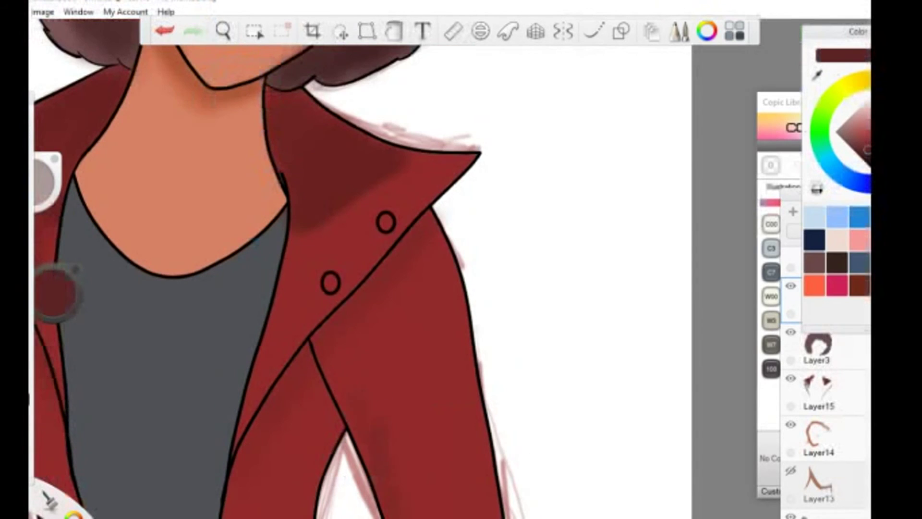
pyautogui.moveTo(380, 269)
pyautogui.mouseDown()
pyautogui.moveTo(456, 432)
pyautogui.moveTo(485, 399)
pyautogui.mouseUp()
pyautogui.scroll(-3, 473, 417)
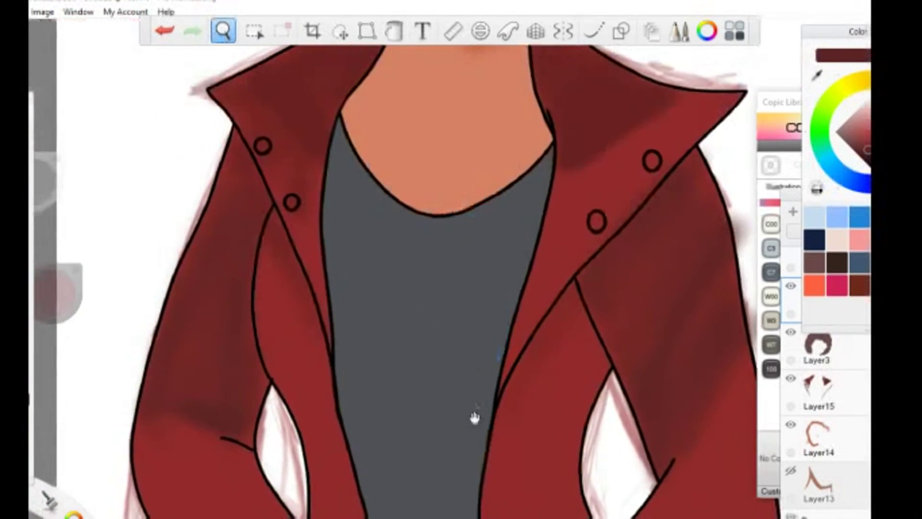
# Step: Try darker maroon shading down the right-hand jacket front below the lapel, and undo the strokes
pyautogui.scroll(3, 473, 418)
pyautogui.scroll(-3, 566, 494)
pyautogui.scroll(3, 566, 493)
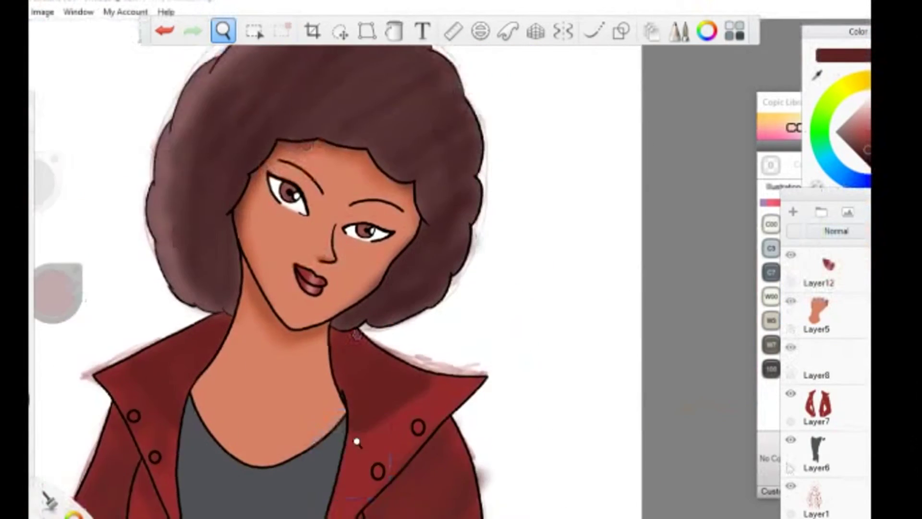
pyautogui.scroll(5, 826, 418)
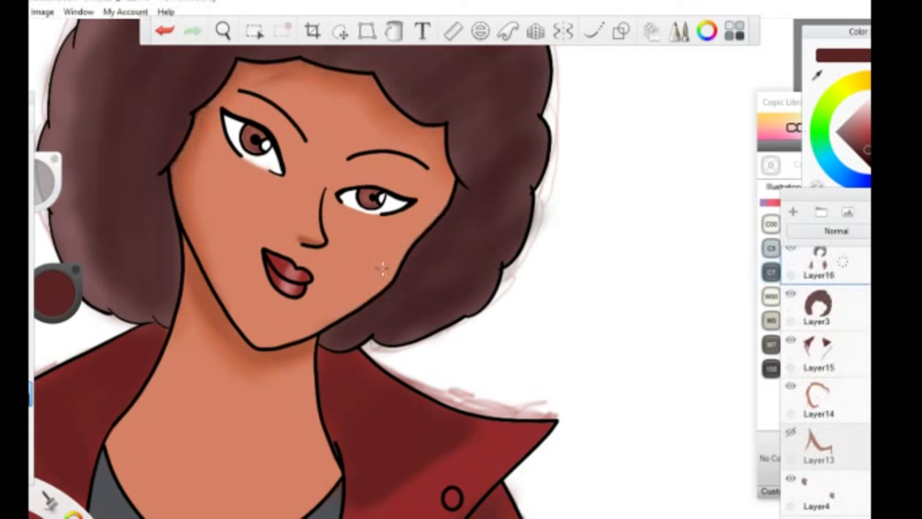
pyautogui.press('space')
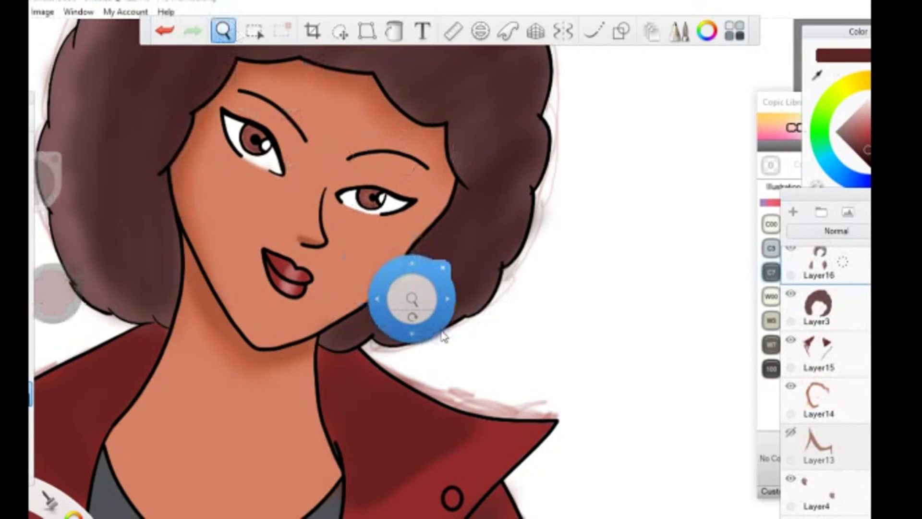
pyautogui.moveTo(444, 336); pyautogui.dragTo(510, 494)
pyautogui.click(798, 170)
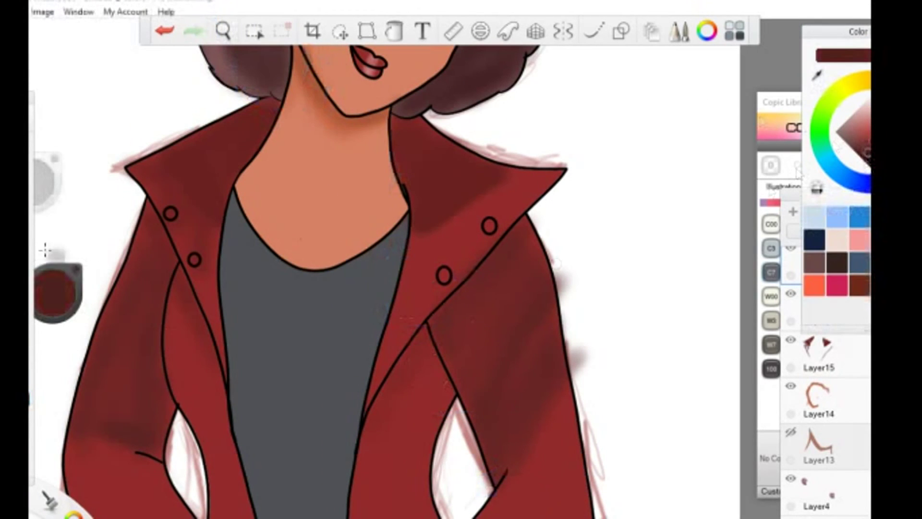
pyautogui.moveTo(424, 339); pyautogui.dragTo(440, 509)
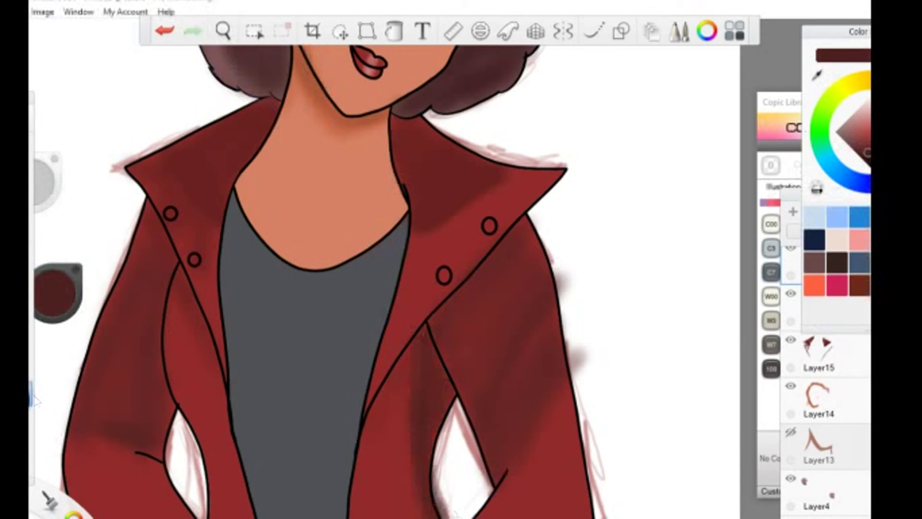
pyautogui.hotkey('ctrl', 'z')
pyautogui.hotkey('ctrl', 'z')
pyautogui.hotkey('ctrl', 'z')
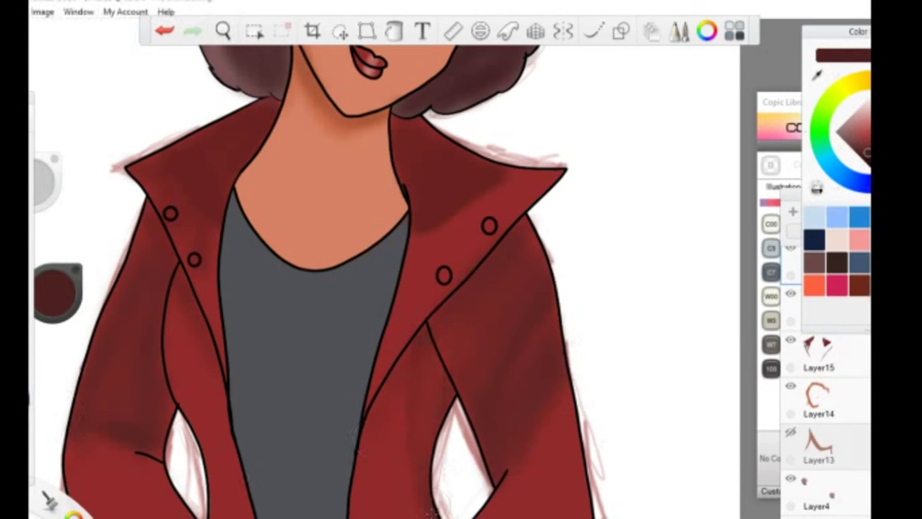
# Step: Blend dark red shading across the lapels and both sleeves, and hide the rough sketch on Layer1
pyautogui.click(224, 31)
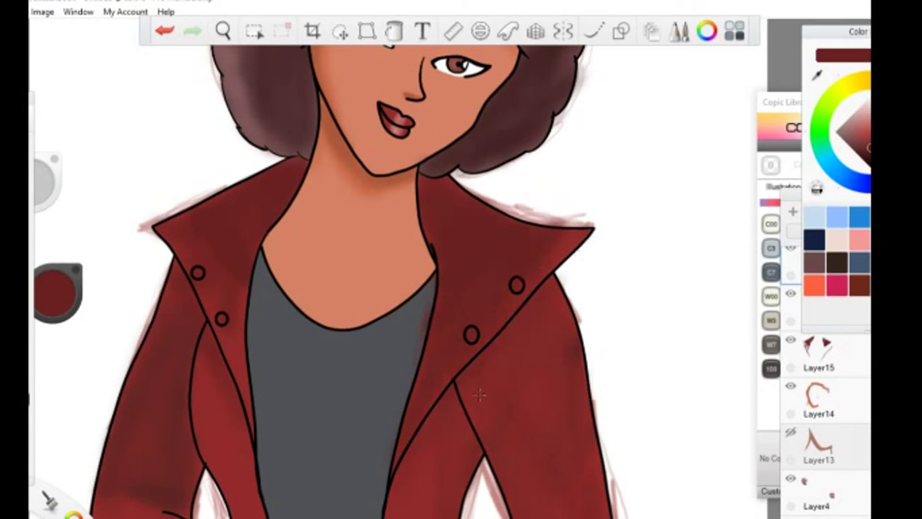
pyautogui.scroll(-3, 69, 369)
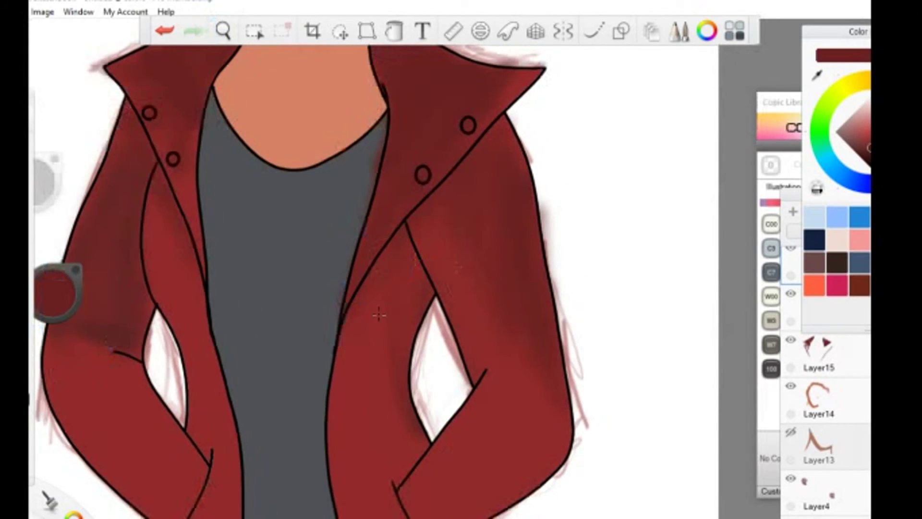
pyautogui.moveTo(445, 189); pyautogui.dragTo(175, 360)
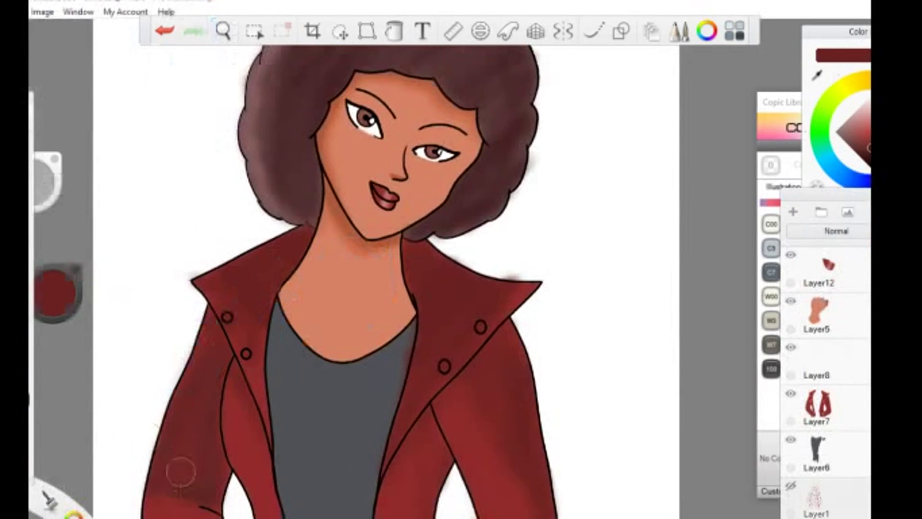
pyautogui.moveTo(509, 285); pyautogui.dragTo(440, 354)
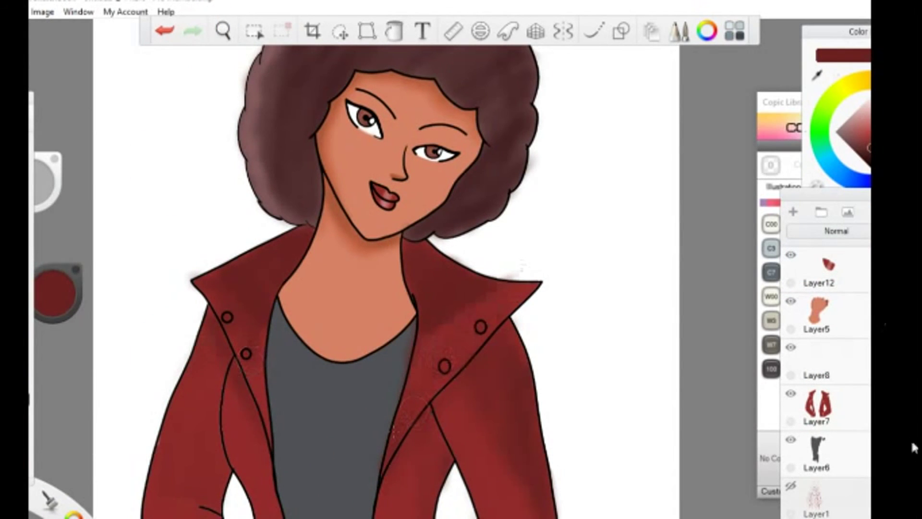
# Step: Sample the skin colour and airbrush a soft pale highlight along the right-hand cheek and jawline on a new layer
pyautogui.scroll(3, 826, 385)
pyautogui.click(843, 463)
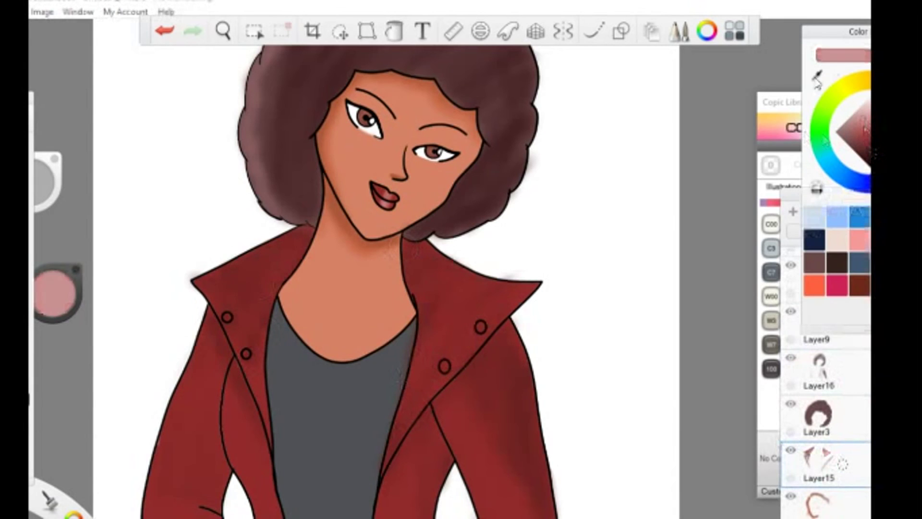
pyautogui.click(817, 79)
pyautogui.click(332, 274)
pyautogui.scroll(3, 332, 274)
pyautogui.click(49, 180)
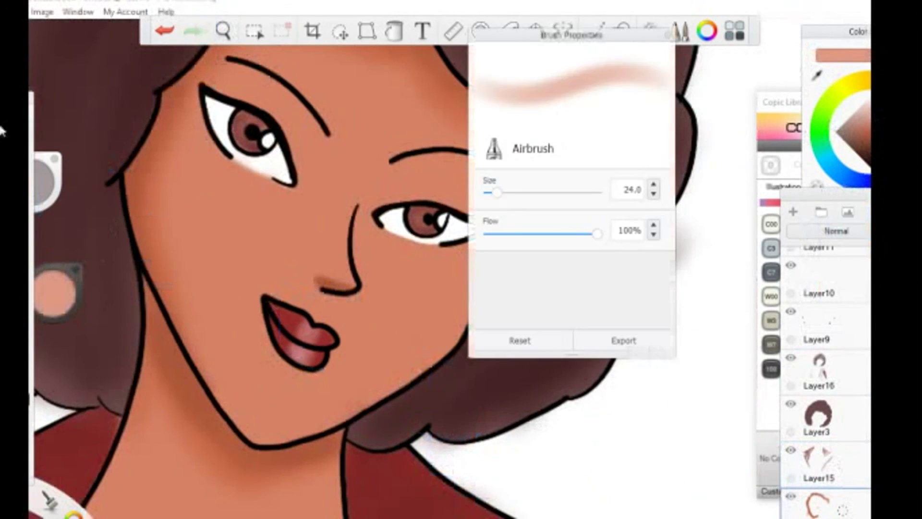
pyautogui.scroll(-1, 826, 384)
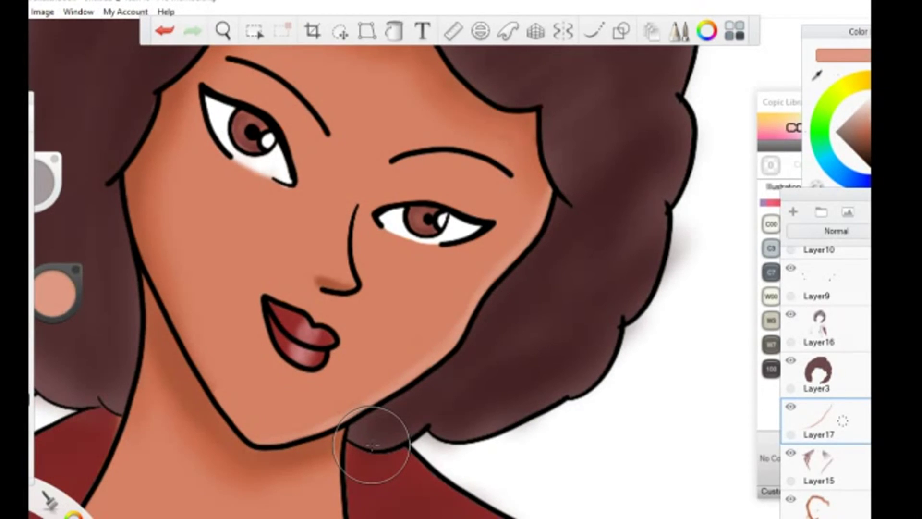
pyautogui.moveTo(372, 444); pyautogui.dragTo(535, 484)
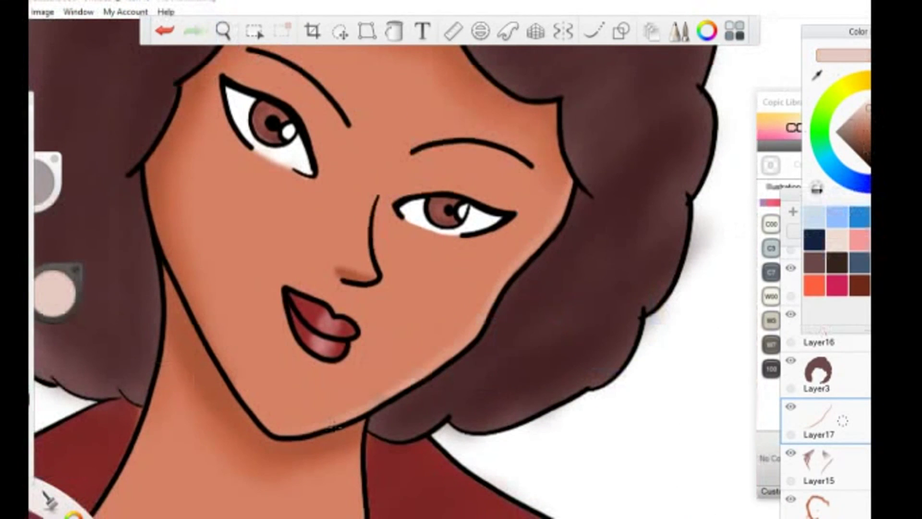
pyautogui.click(852, 134)
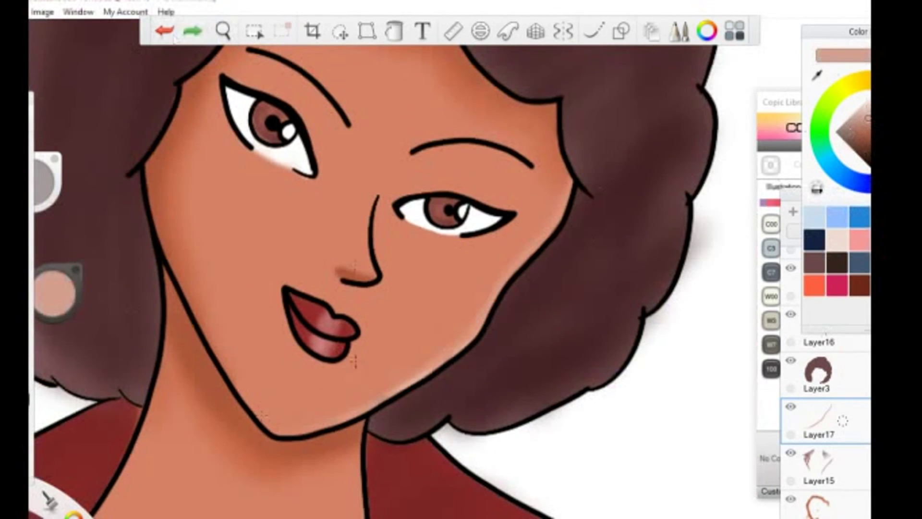
# Step: Sample the jacket's red and try a soft dab of it over the grey shirt
pyautogui.scroll(-3, 355, 360)
pyautogui.moveTo(391, 371); pyautogui.dragTo(432, 422)
pyautogui.scroll(3, 391, 246)
pyautogui.keyDown('alt'); pyautogui.click(433, 422); pyautogui.keyUp('alt')
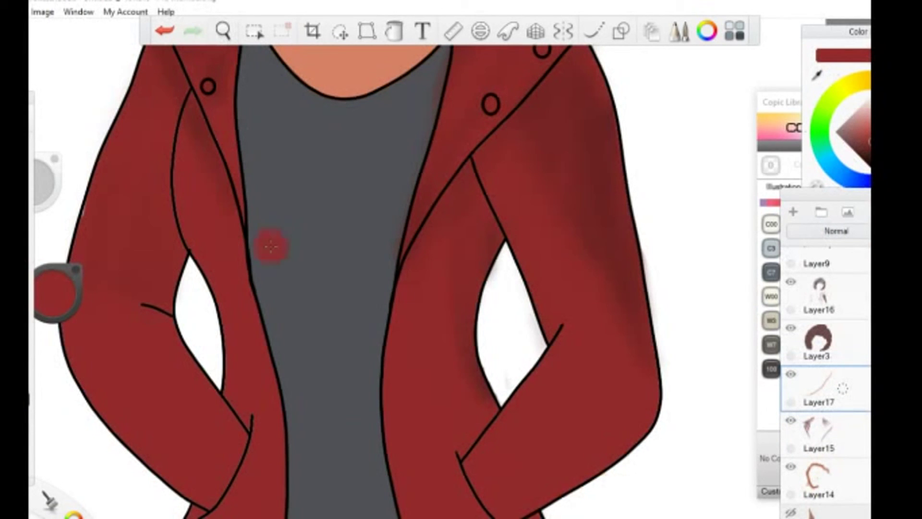
pyautogui.scroll(-4, 272, 246)
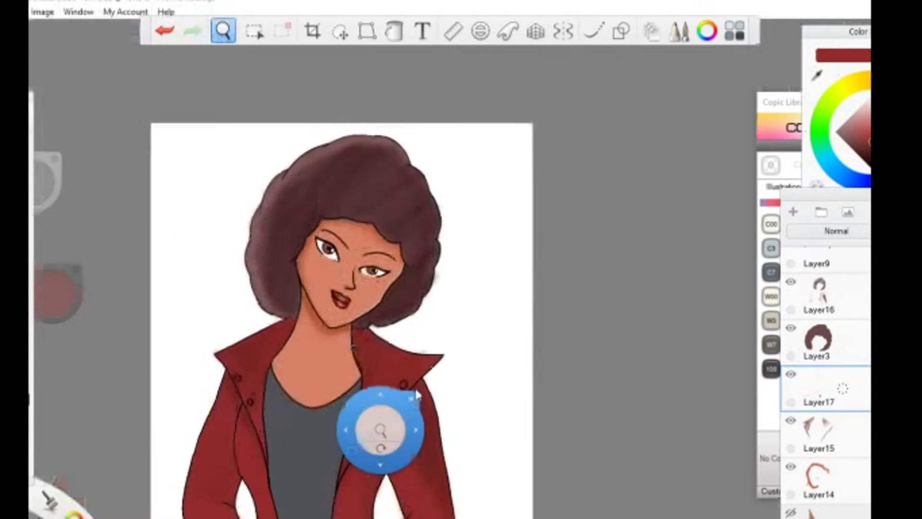
# Step: Thicken the upper lid line of the right-hand eye in black on Layer2, and tidy it with the Hard Eraser
pyautogui.scroll(3, 710, 247)
pyautogui.scroll(3, 247, 138)
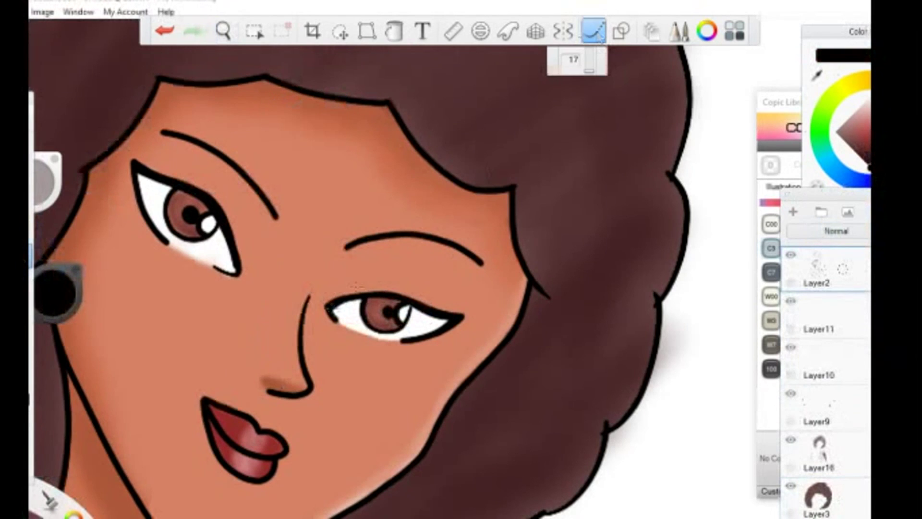
pyautogui.hotkey('ctrl', 'z')
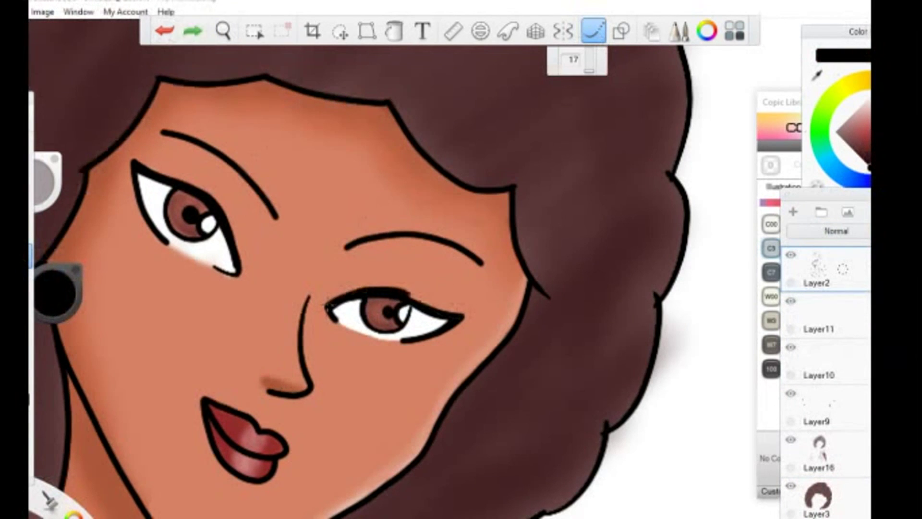
pyautogui.hotkey('ctrl', 'y')
pyautogui.press('e')
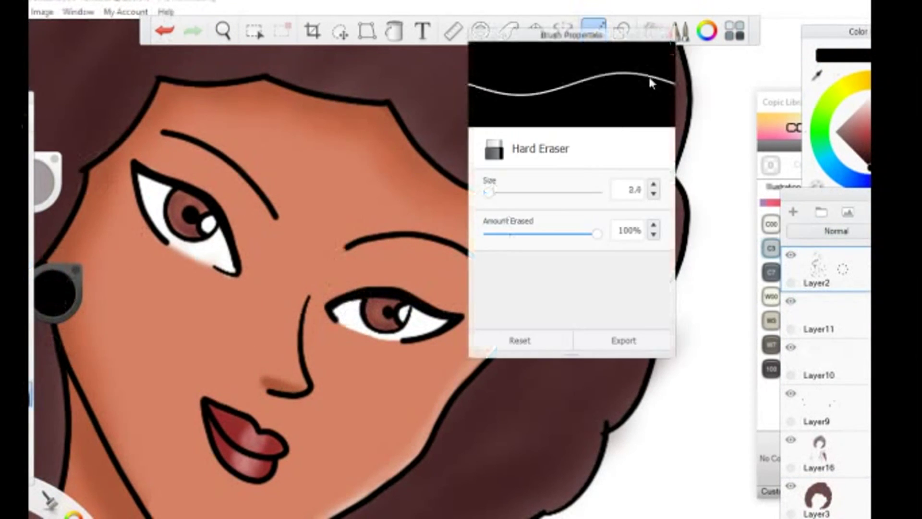
pyautogui.moveTo(590, 342); pyautogui.dragTo(540, 381)
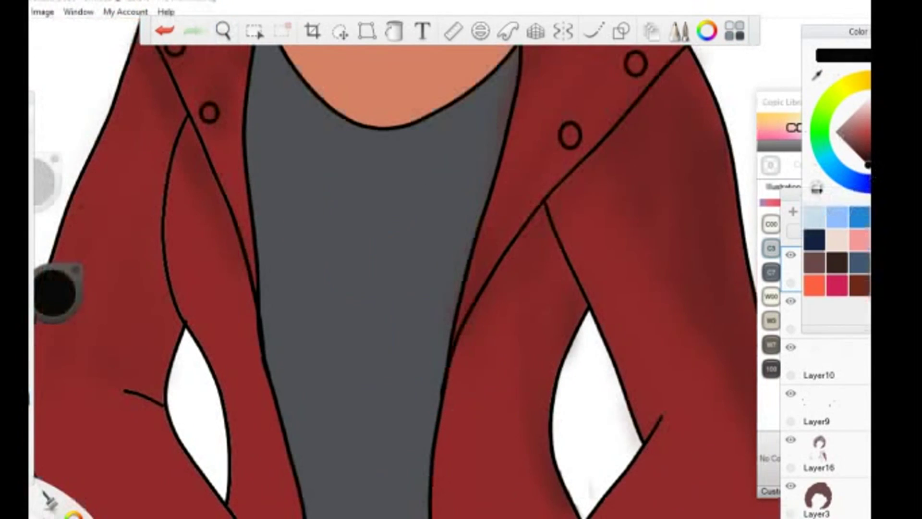
# Step: Add a new layer below the line art and brush a soft black fold arc across the middle of the shirt
pyautogui.press('b')
pyautogui.moveTo(310, 327)
pyautogui.mouseDown()
pyautogui.moveTo(391, 324)
pyautogui.moveTo(408, 341)
pyautogui.mouseUp()
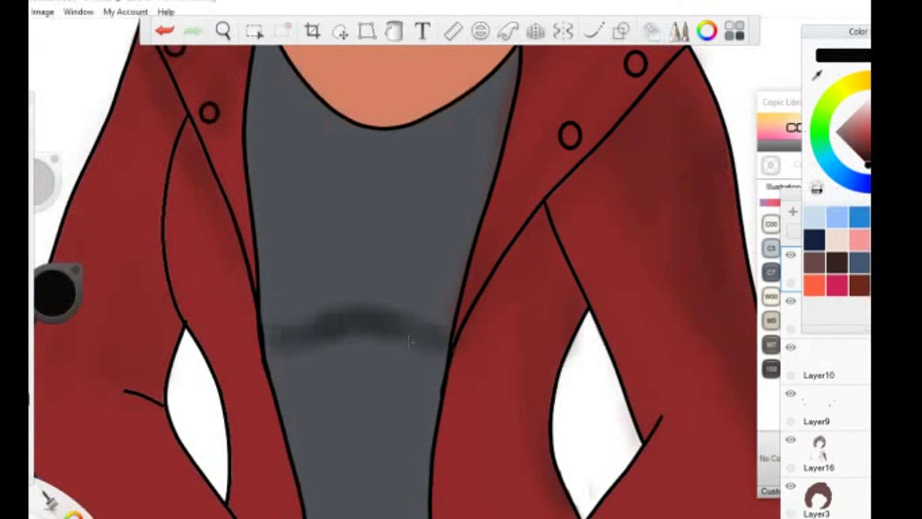
pyautogui.hotkey('ctrl', 'z')
pyautogui.hotkey('ctrl', 'shift', 'n')
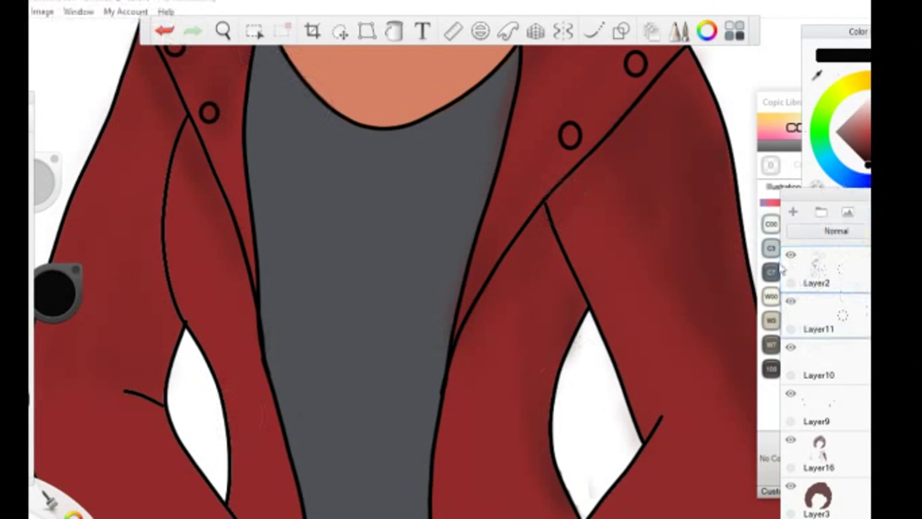
pyautogui.moveTo(269, 313)
pyautogui.mouseDown()
pyautogui.moveTo(445, 323)
pyautogui.moveTo(435, 326)
pyautogui.mouseUp()
# Step: Try dark red shading on both jacket fronts level with the shirt fold, and undo the latest strokes
pyautogui.keyDown('alt'); pyautogui.click(490, 373); pyautogui.keyUp('alt')
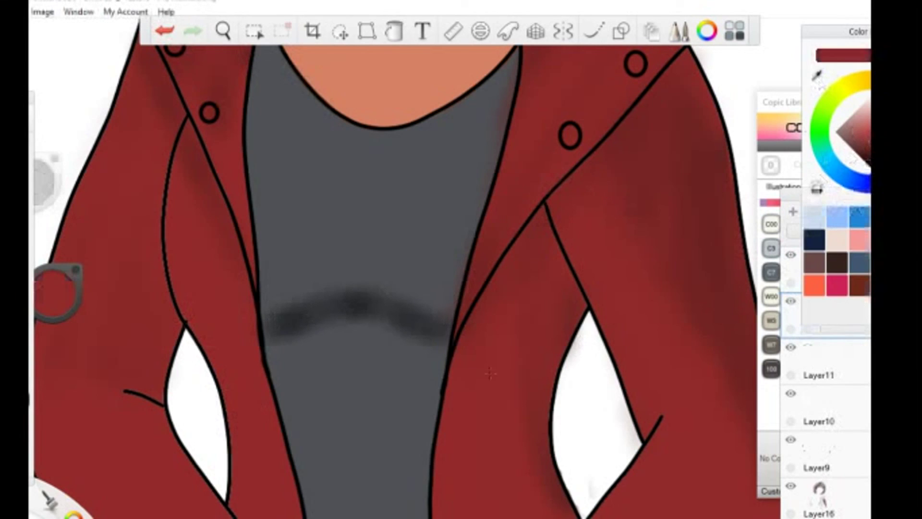
pyautogui.click(875, 159)
pyautogui.moveTo(559, 354); pyautogui.dragTo(460, 347)
pyautogui.moveTo(188, 333); pyautogui.dragTo(251, 329)
pyautogui.press('space')
pyautogui.moveTo(262, 101); pyautogui.dragTo(261, 144)
pyautogui.hotkey('ctrl', 'z')
pyautogui.hotkey('ctrl', 'z')
pyautogui.hotkey('ctrl', 'z')
# Step: Brush a dark red shadow on the right-hand jacket front and a soft black fold arc across the shirt
pyautogui.click(864, 164)
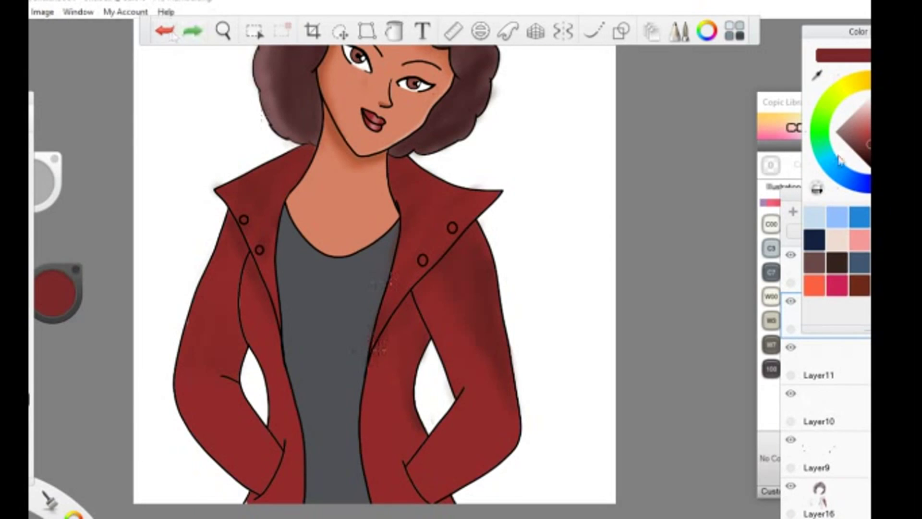
pyautogui.click(867, 149)
pyautogui.moveTo(382, 343); pyautogui.dragTo(397, 358)
pyautogui.click(867, 166)
pyautogui.moveTo(294, 340); pyautogui.dragTo(369, 356)
pyautogui.hotkey('ctrl', 'z')
pyautogui.hotkey('ctrl', 'z')
pyautogui.hotkey('ctrl', 'y')
pyautogui.hotkey('ctrl', 'y')
pyautogui.hotkey('ctrl', 'y')
pyautogui.hotkey('ctrl', 'y')
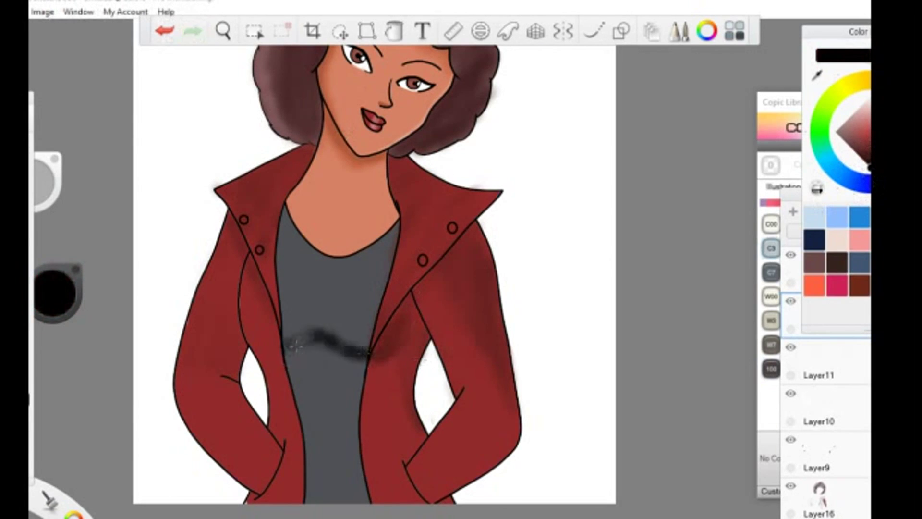
# Step: Soften the black fold arc across the shirt and brush dark red shadows on both jacket fronts level with it
pyautogui.hotkey('ctrl', 'z')
pyautogui.hotkey('ctrl', 'z')
pyautogui.hotkey('ctrl', 'y')
pyautogui.hotkey('ctrl', 'y')
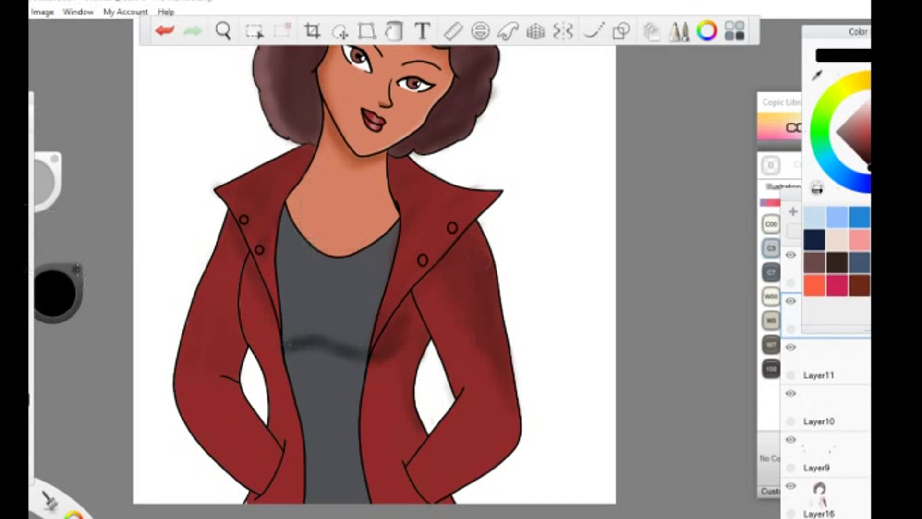
pyautogui.click(868, 157)
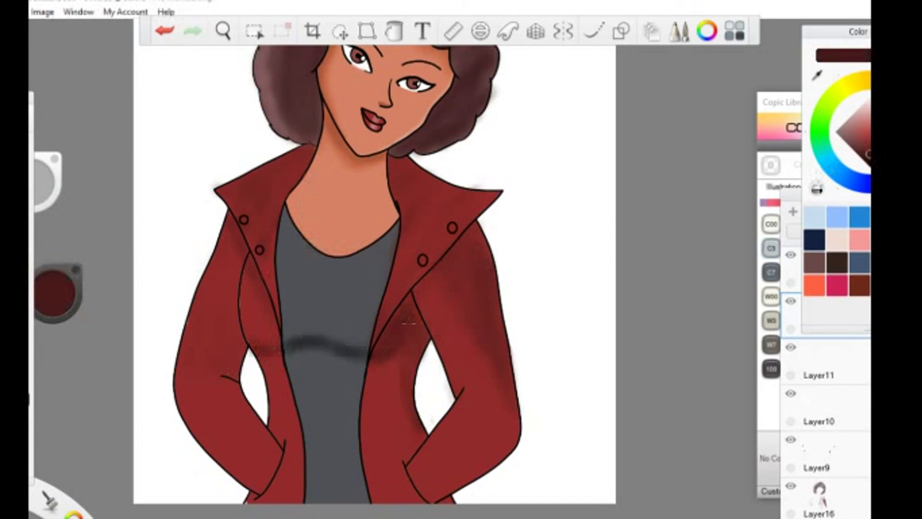
pyautogui.click(874, 154)
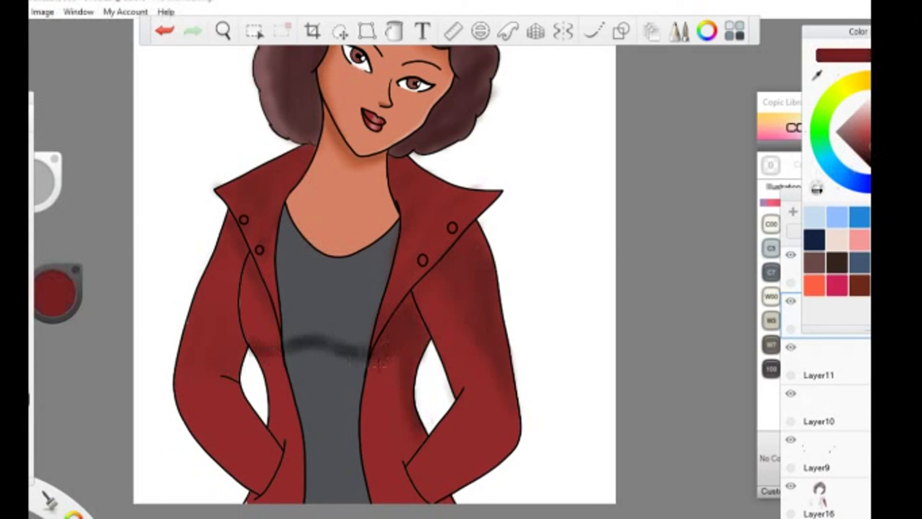
# Step: Add a layer above Layer18, set up a solid white Flood Fill, and inspect the face and collar
pyautogui.press('space')
pyautogui.moveTo(412, 451); pyautogui.dragTo(109, 155)
pyautogui.click(393, 31)
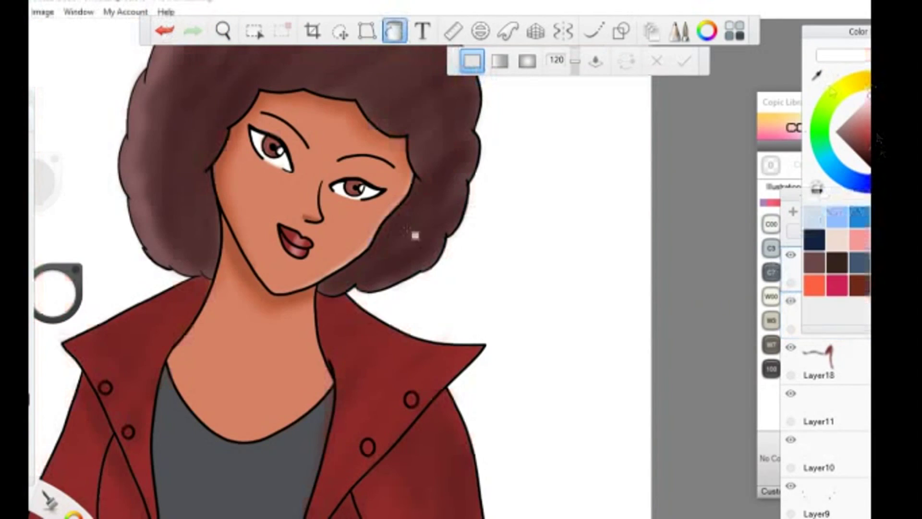
pyautogui.scroll(-5, 474, 422)
pyautogui.press('space')
pyautogui.scroll(-5, 204, 356)
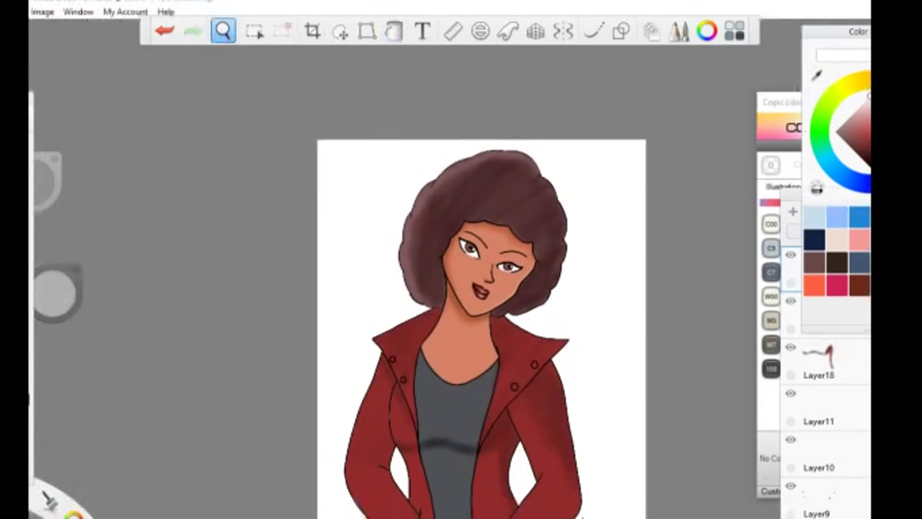
pyautogui.scroll(4, 546, 406)
pyautogui.scroll(3, 385, 437)
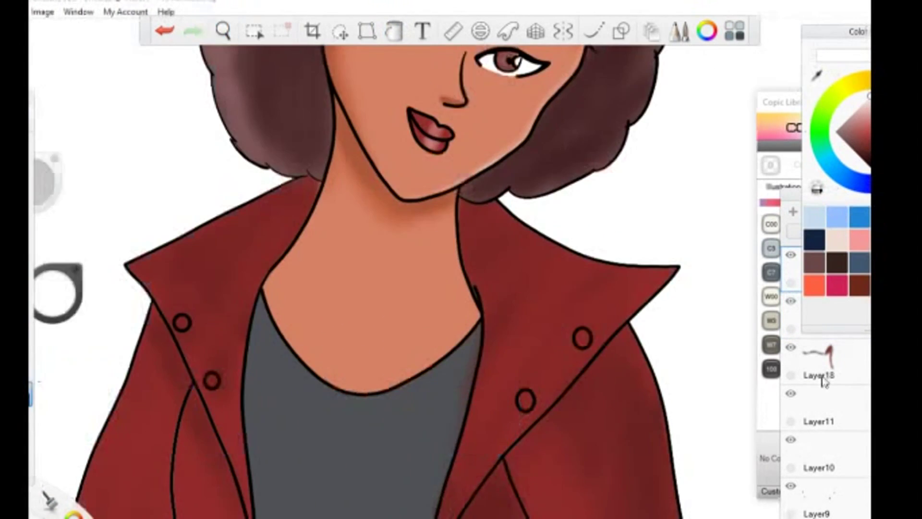
# Step: Select Layer16 and erase the soft dark shading along the right-hand jacket sleeve
pyautogui.scroll(-3, 826, 384)
pyautogui.click(821, 334)
pyautogui.press('e')
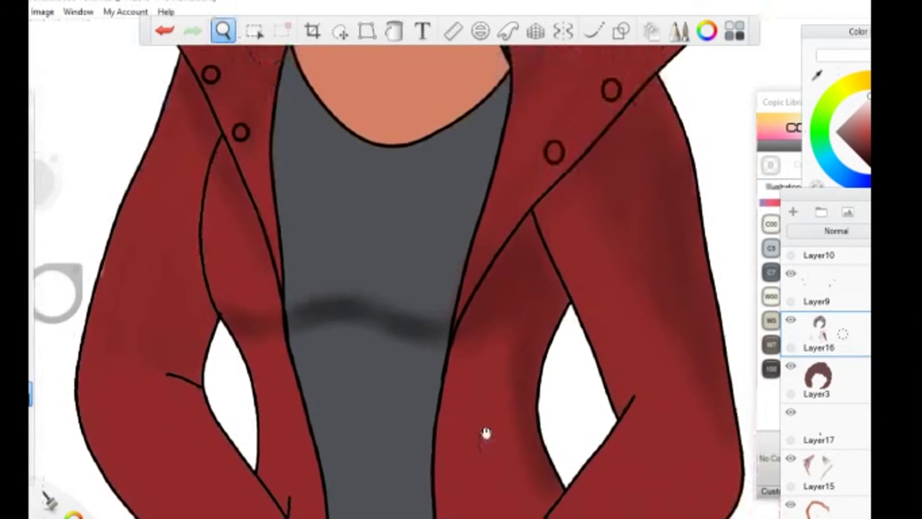
pyautogui.click(873, 151)
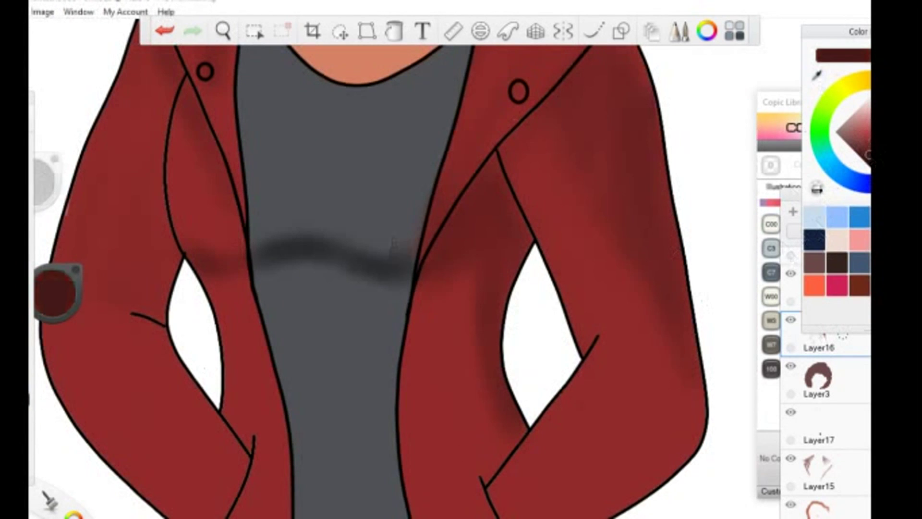
pyautogui.scroll(-5, 561, 484)
pyautogui.moveTo(572, 457); pyautogui.dragTo(539, 284)
pyautogui.click(862, 339)
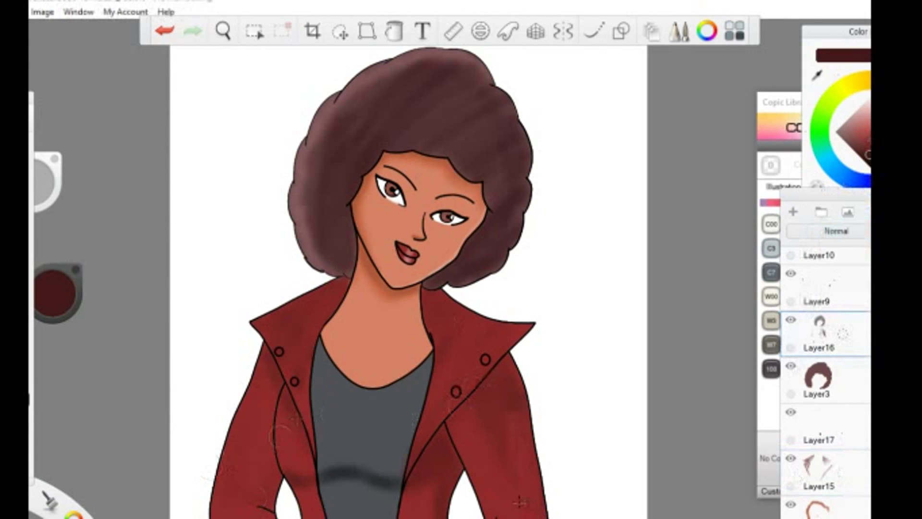
# Step: Even out the dark red shading on the jacket sleeves on Layer15, comparing the left-hand sleeve with and without the change
pyautogui.click(847, 451)
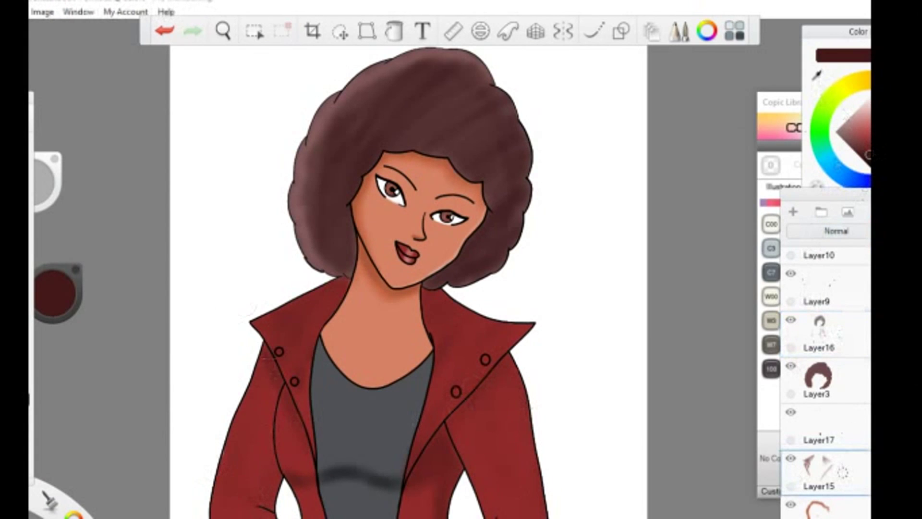
pyautogui.hotkey('ctrl', 'z')
pyautogui.hotkey('ctrl', 'y')
pyautogui.hotkey('ctrl', 'z')
pyautogui.hotkey('ctrl', 'y')
pyautogui.hotkey('ctrl', 'z')
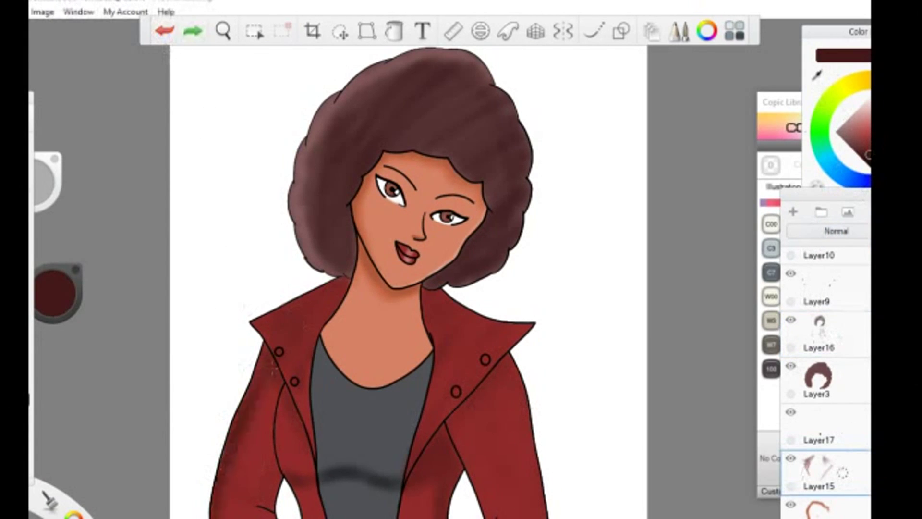
pyautogui.hotkey('ctrl', 'y')
pyautogui.hotkey('ctrl', 'y')
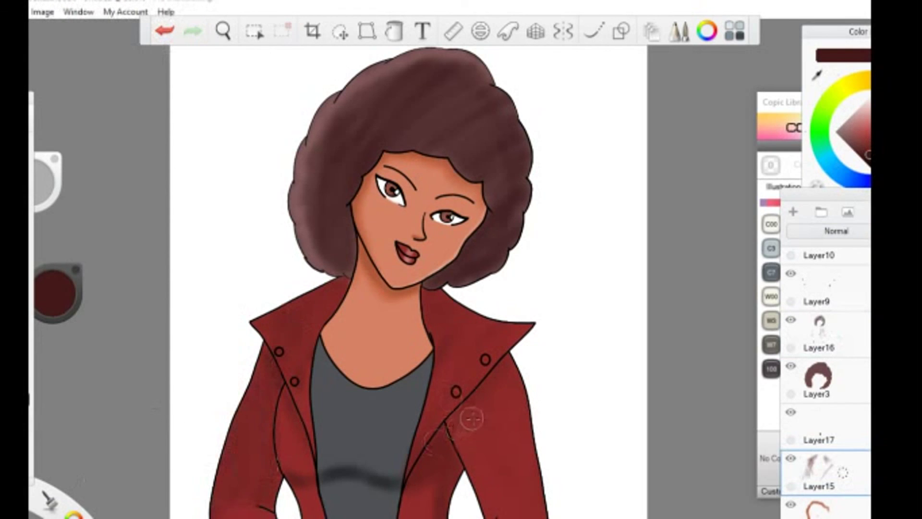
pyautogui.moveTo(473, 419)
pyautogui.mouseDown()
pyautogui.moveTo(443, 403)
pyautogui.moveTo(484, 484)
pyautogui.moveTo(397, 428)
pyautogui.moveTo(484, 391)
pyautogui.moveTo(546, 349)
pyautogui.mouseUp()
# Step: Add a new layer on top and sign the drawing in black on the white background beside the right-hand sleeve
pyautogui.click(793, 212)
pyautogui.hotkey('ctrl', 'z')
pyautogui.moveTo(222, 31); pyautogui.dragTo(225, 42)
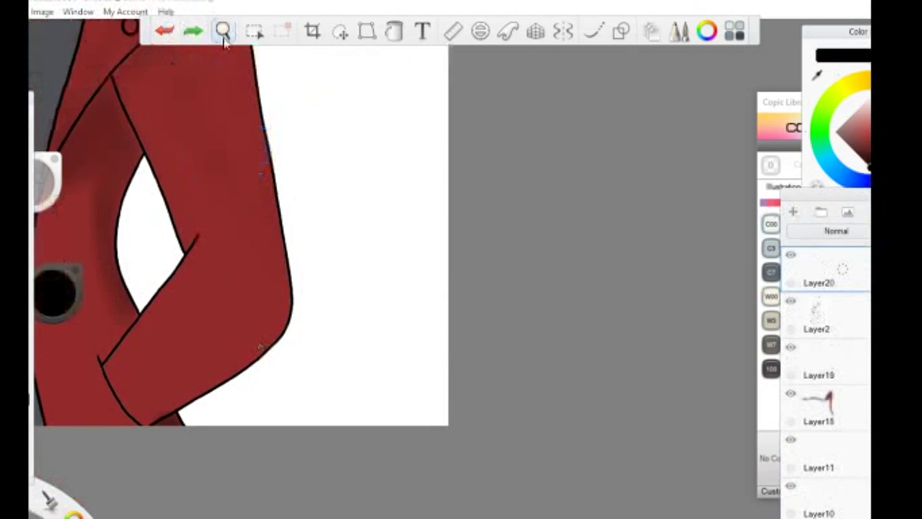
pyautogui.moveTo(336, 336); pyautogui.dragTo(402, 281)
pyautogui.moveTo(292, 356); pyautogui.dragTo(353, 365)
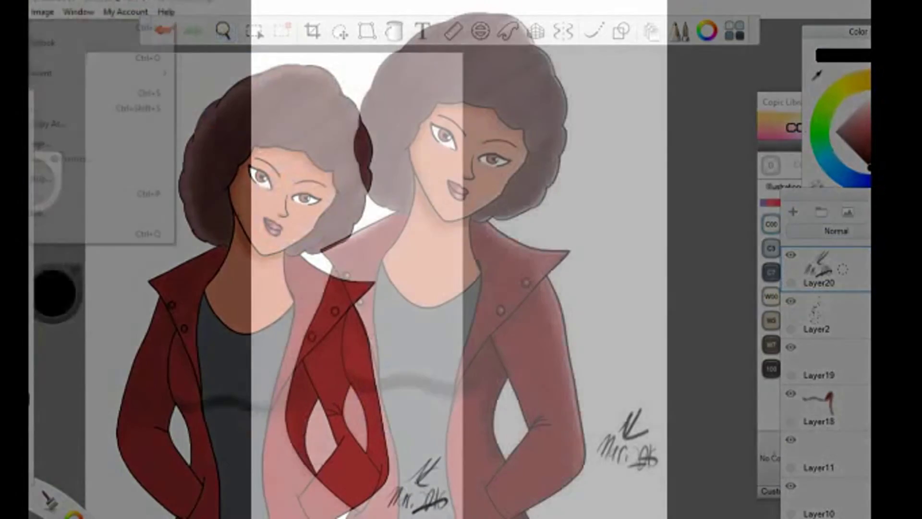